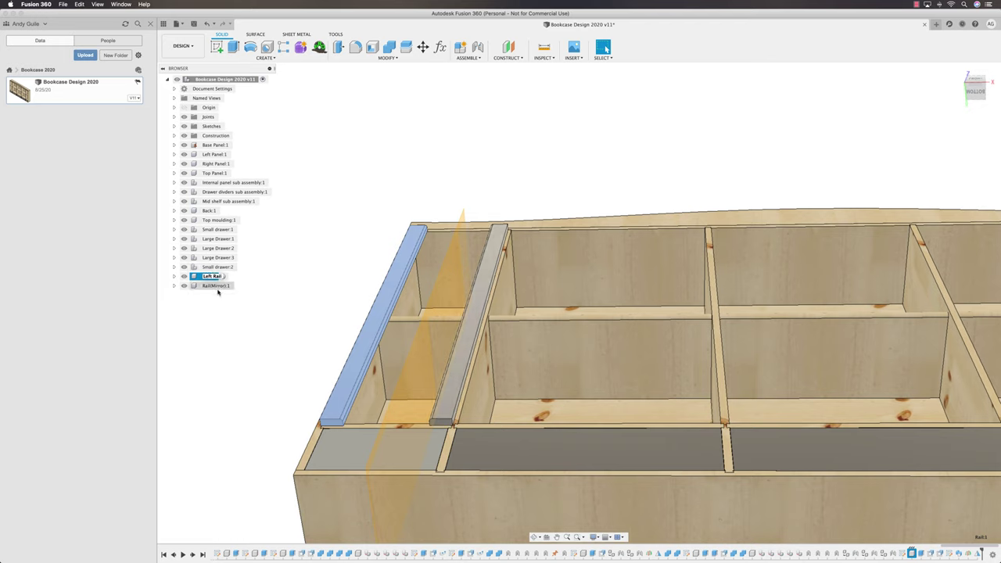
Step: Rename the mirrored rail component as Right Rail
double_click(216, 286)
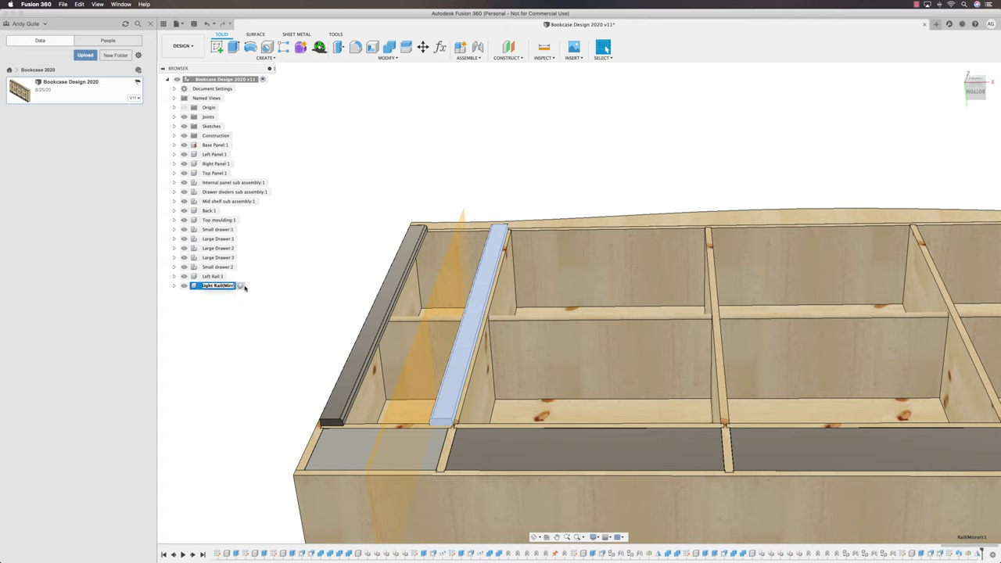
click(290, 302)
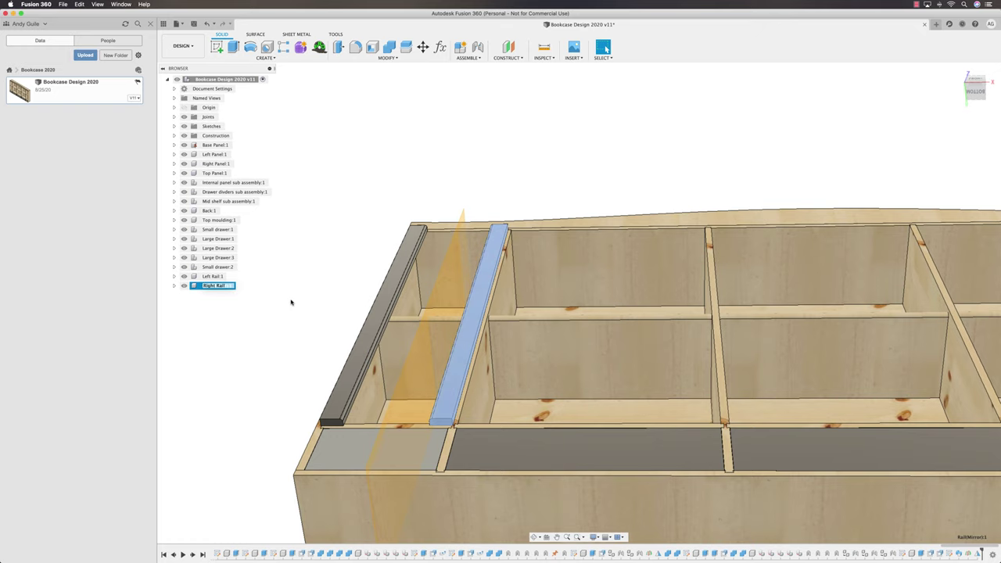
scroll(459, 350, up, 5)
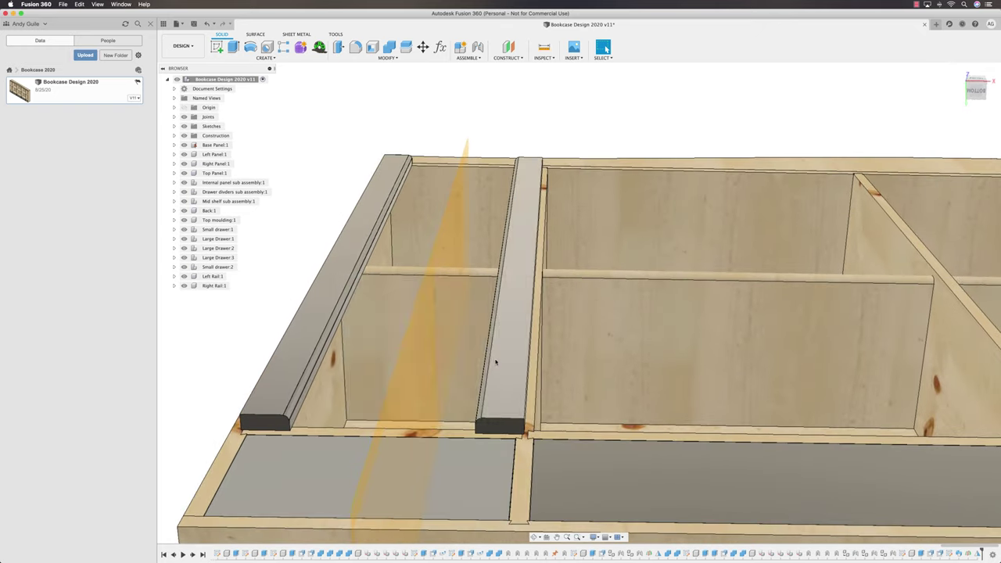
shift+middle_drag(497, 362, 512, 341)
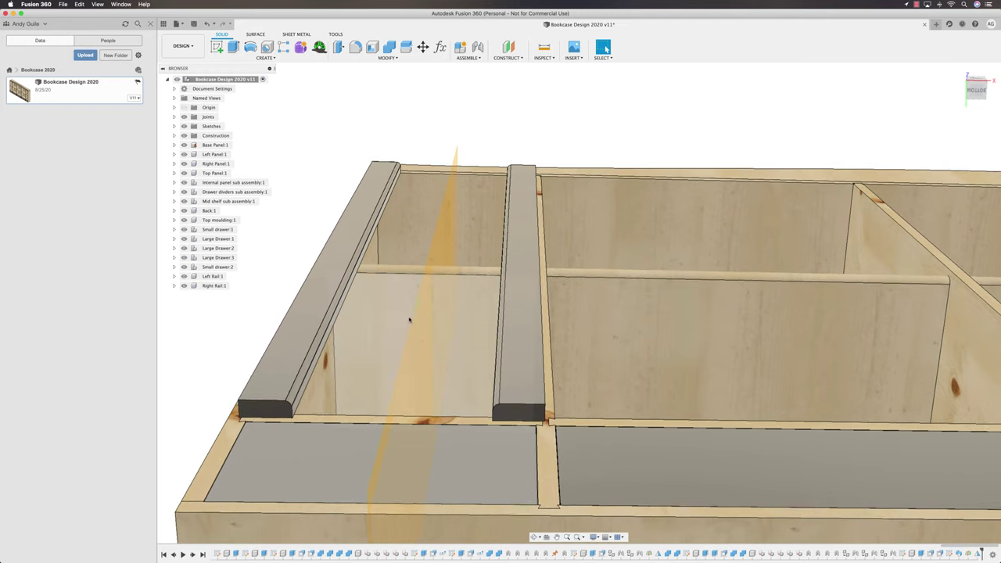
scroll(408, 319, down, 3)
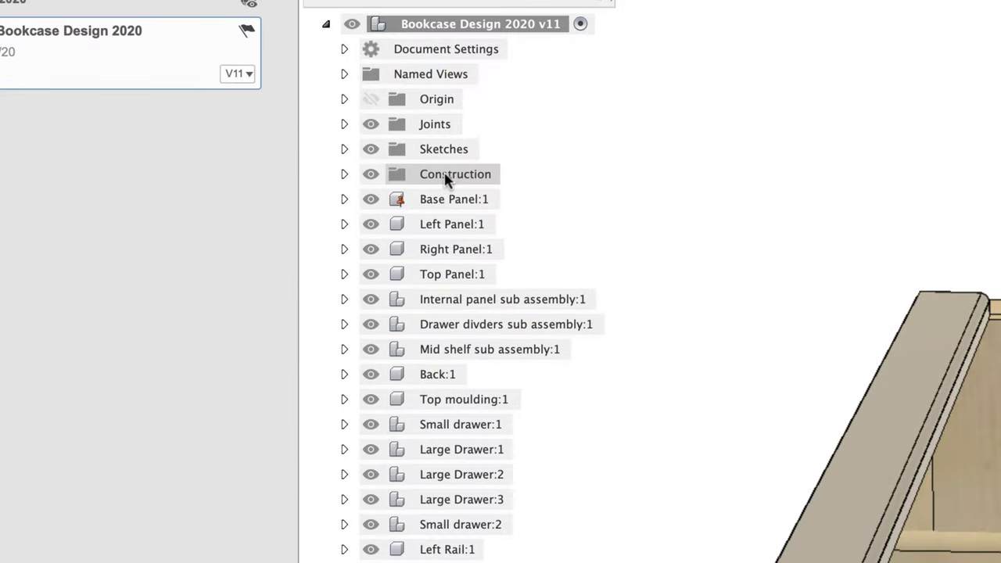
Step: Hide the construction plane Plane29 between the two rails
click(344, 174)
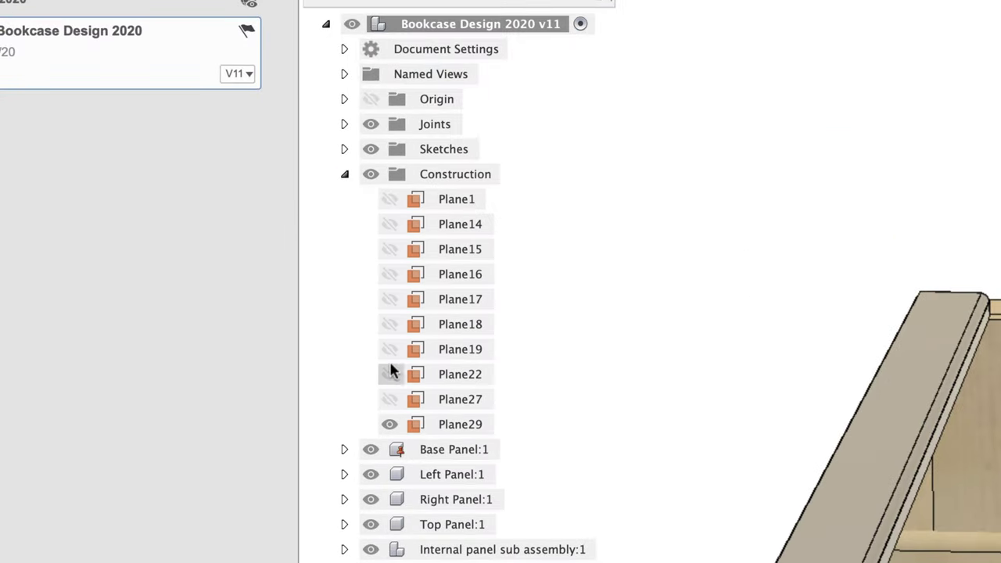
click(391, 425)
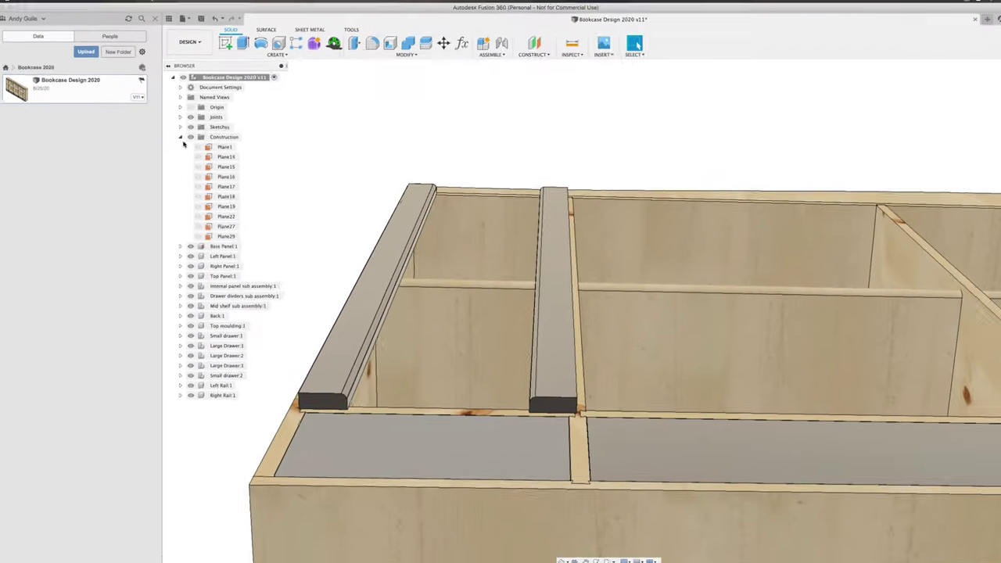
click(181, 137)
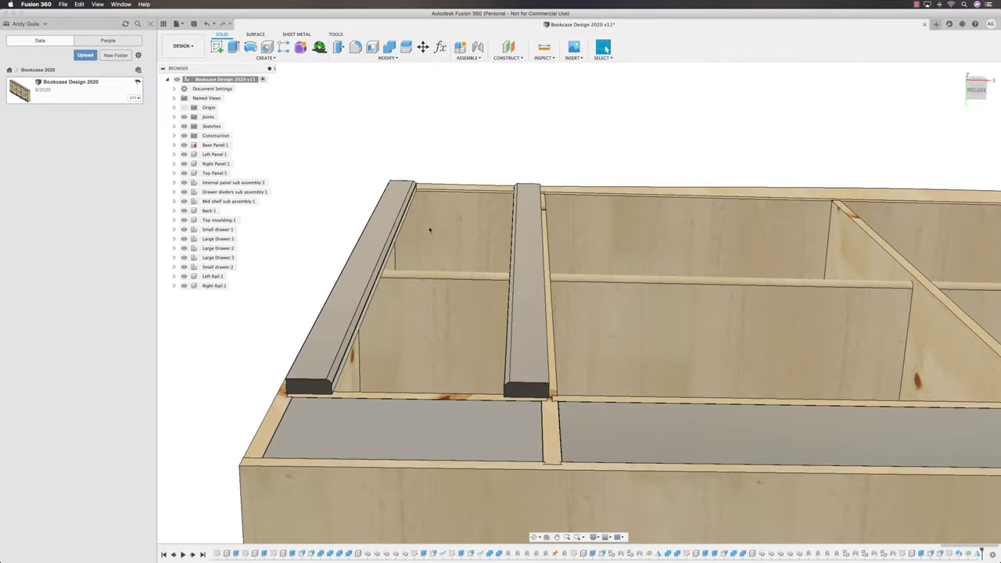
scroll(572, 353, down, 1)
scroll(469, 334, up, 2)
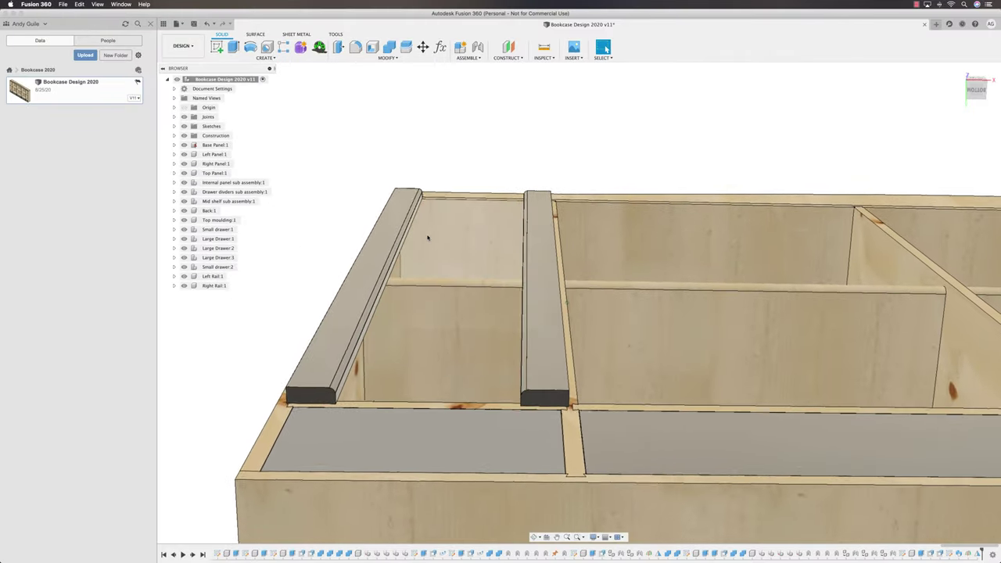
scroll(431, 251, down, 1)
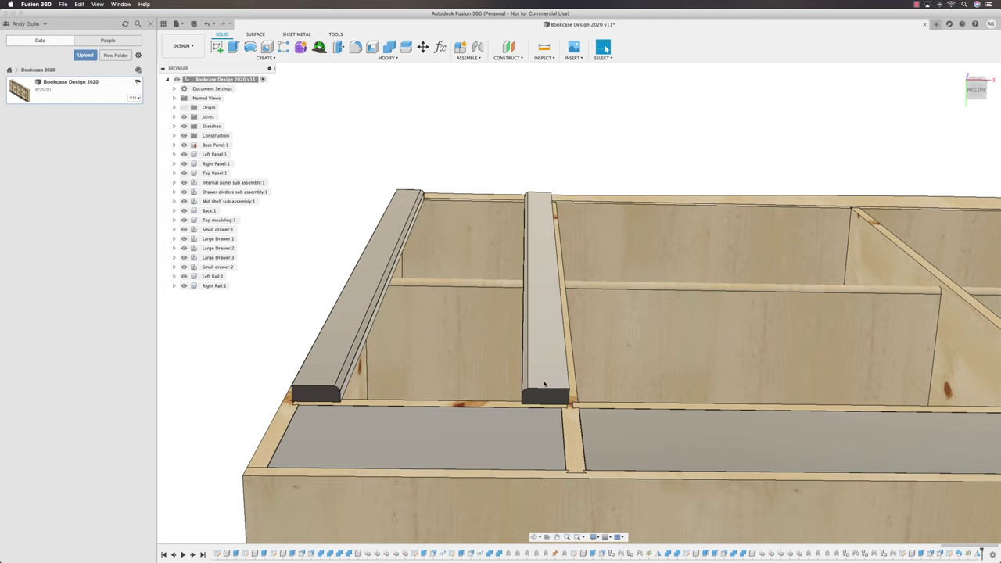
scroll(353, 331, down, 1)
scroll(383, 372, down, 1)
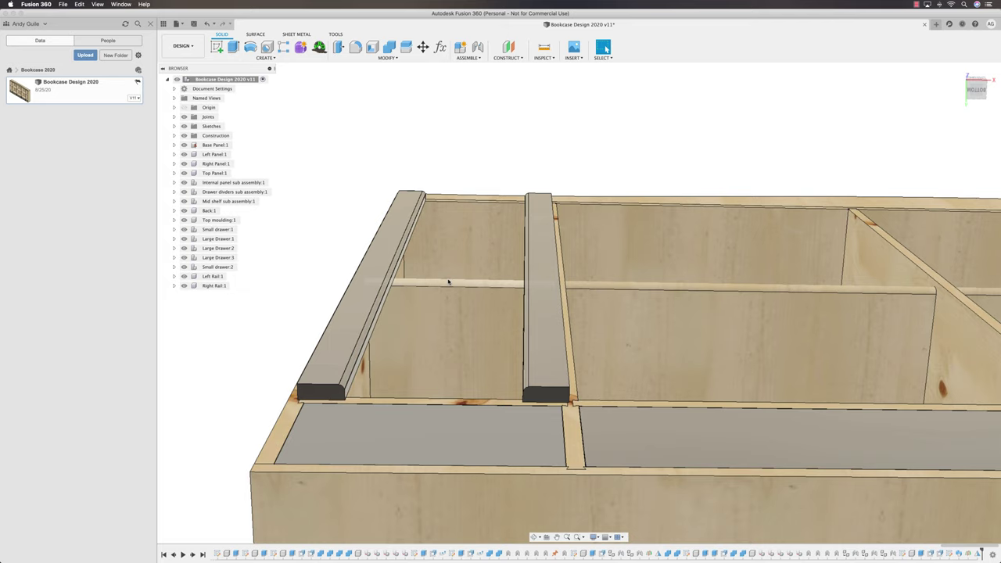
scroll(370, 281, down, 1)
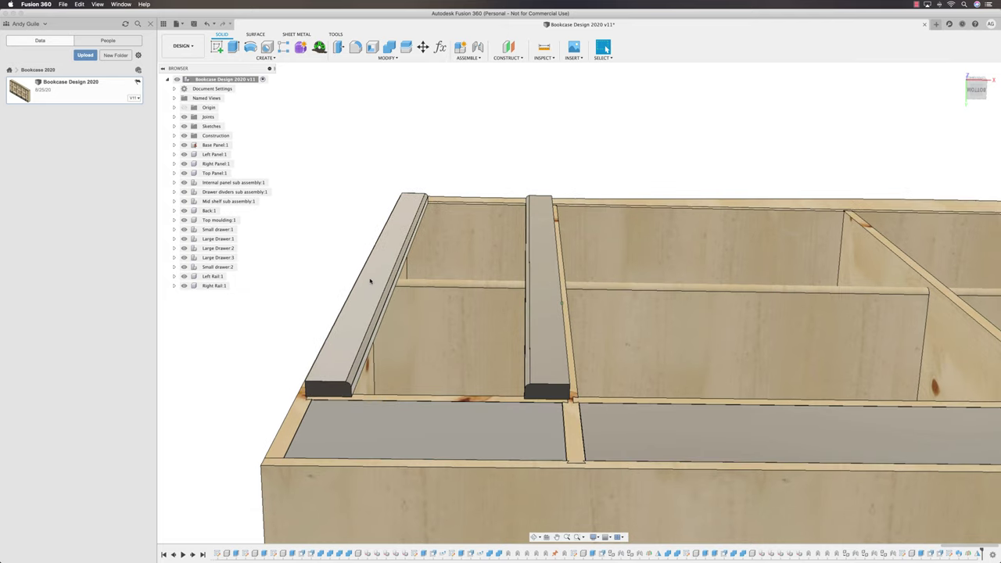
Step: Start a sketch on the left rail's front face and draw a rectangle about 128 by 47 mm between the two rails
click(217, 47)
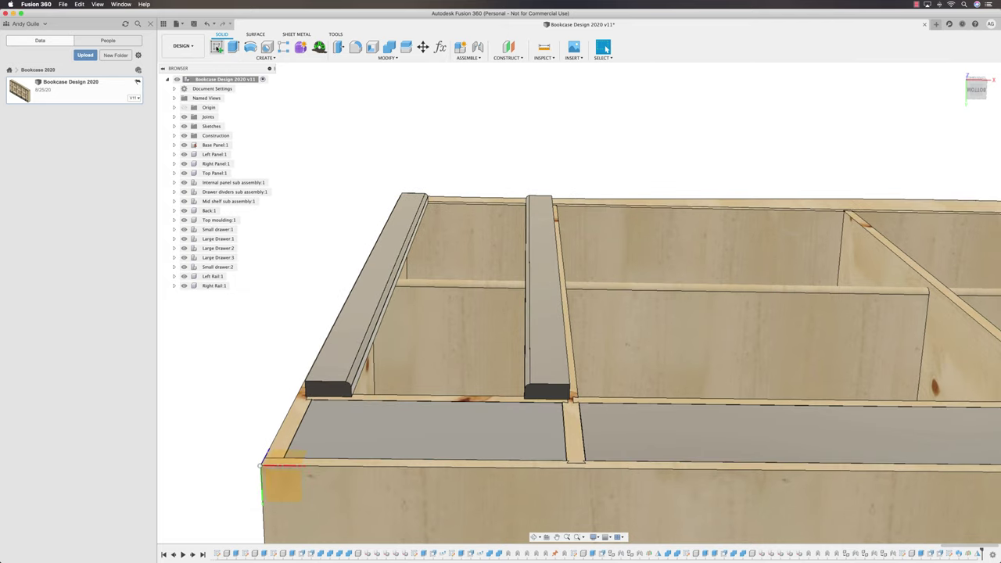
click(354, 317)
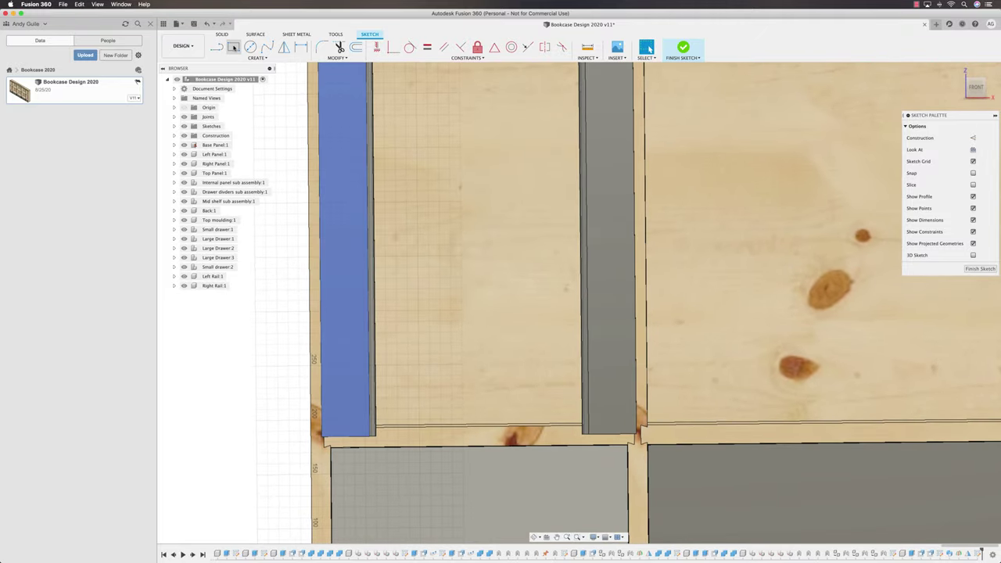
click(232, 47)
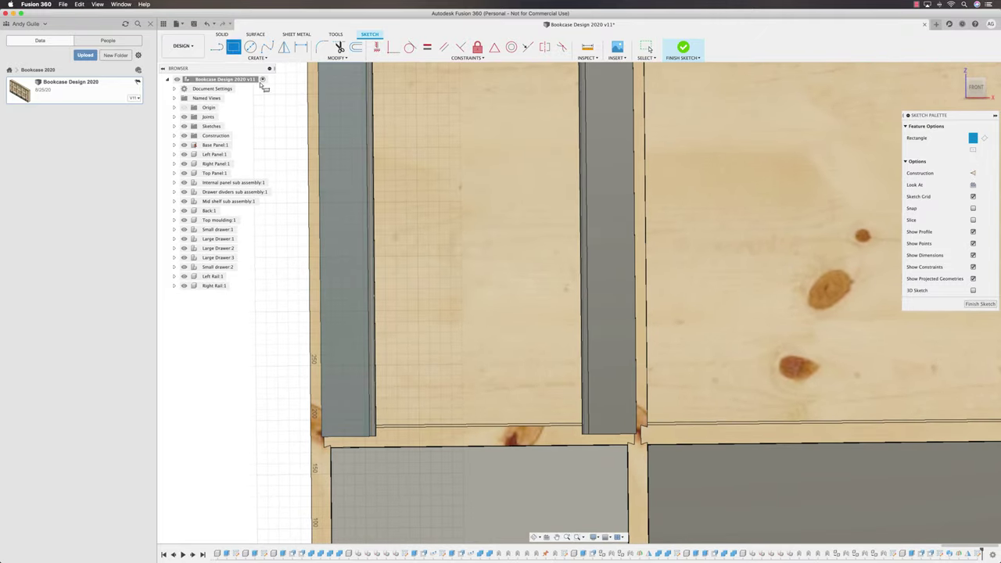
click(401, 332)
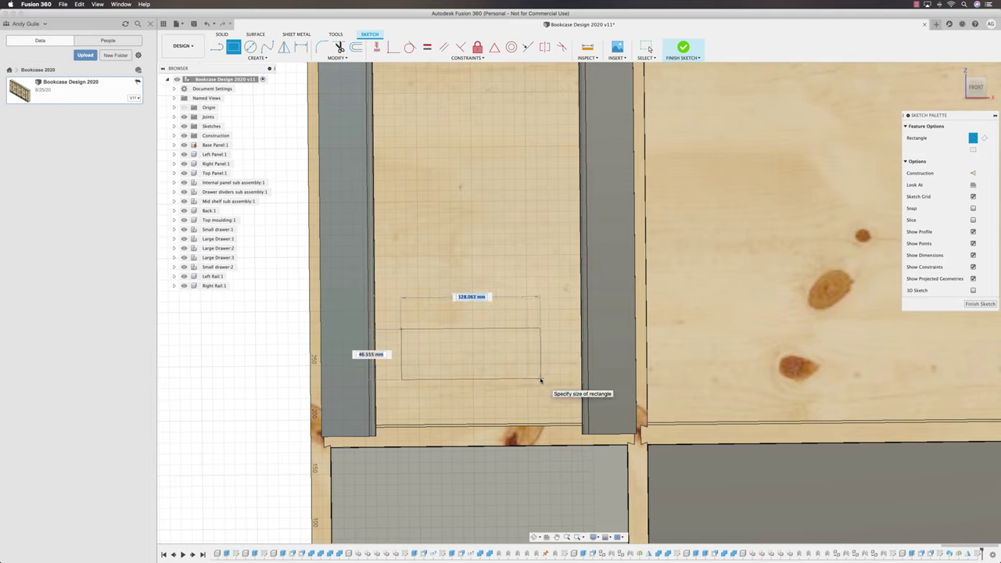
click(540, 380)
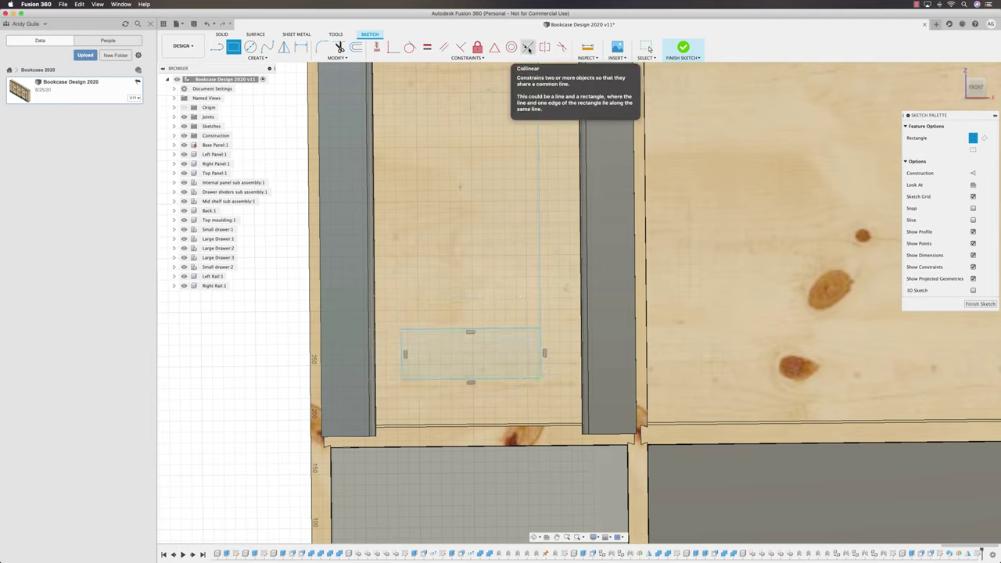
Step: Make the rectangle's vertical sides collinear with the rails' inner front edges and its bottom side collinear with the left rail's lower front edge
click(528, 47)
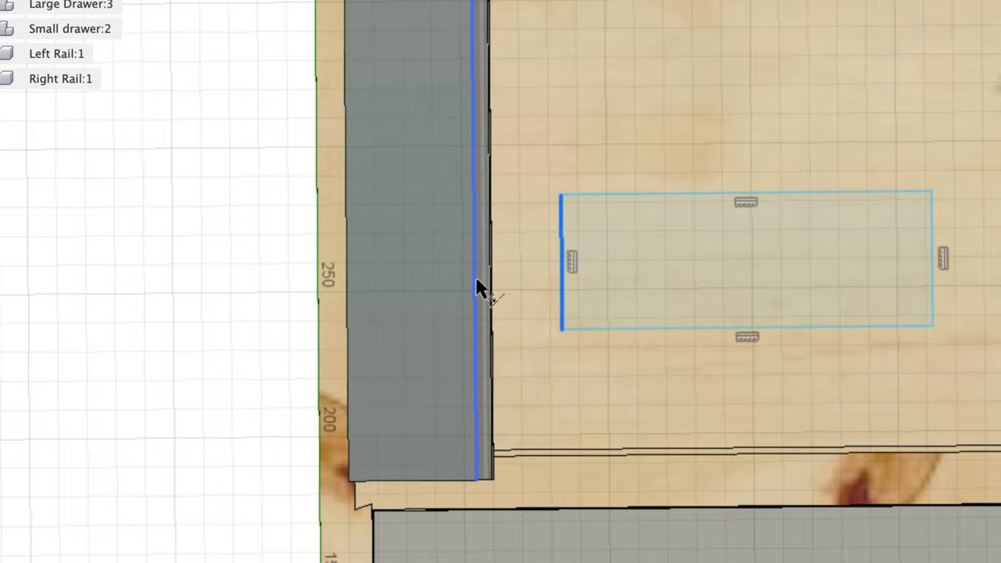
mouse_move(456, 271)
shift+middle_down()
mouse_move(526, 339)
mouse_move(610, 509)
mouse_move(626, 458)
mouse_move(633, 354)
mouse_move(503, 292)
mouse_move(446, 280)
shift+middle_up()
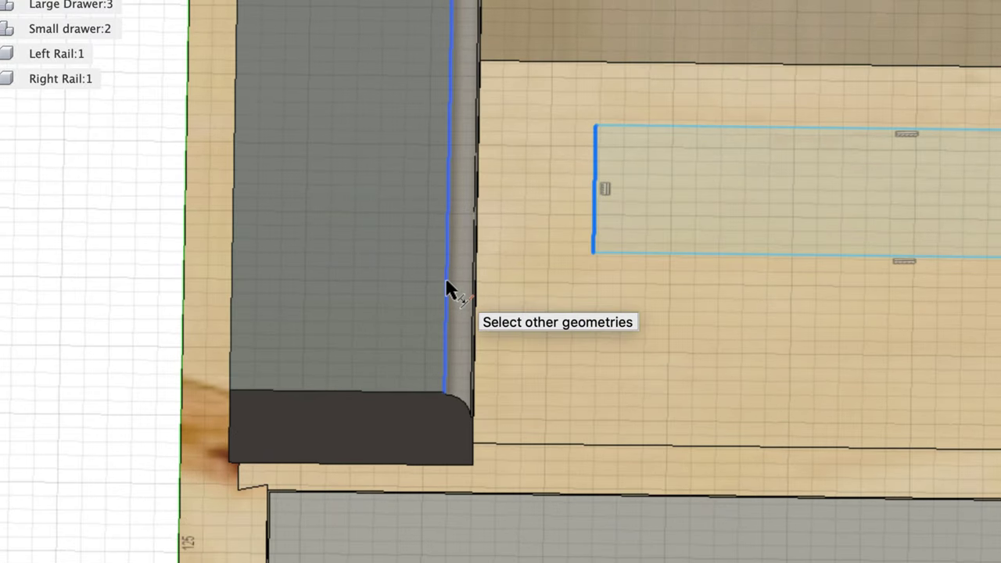
click(446, 282)
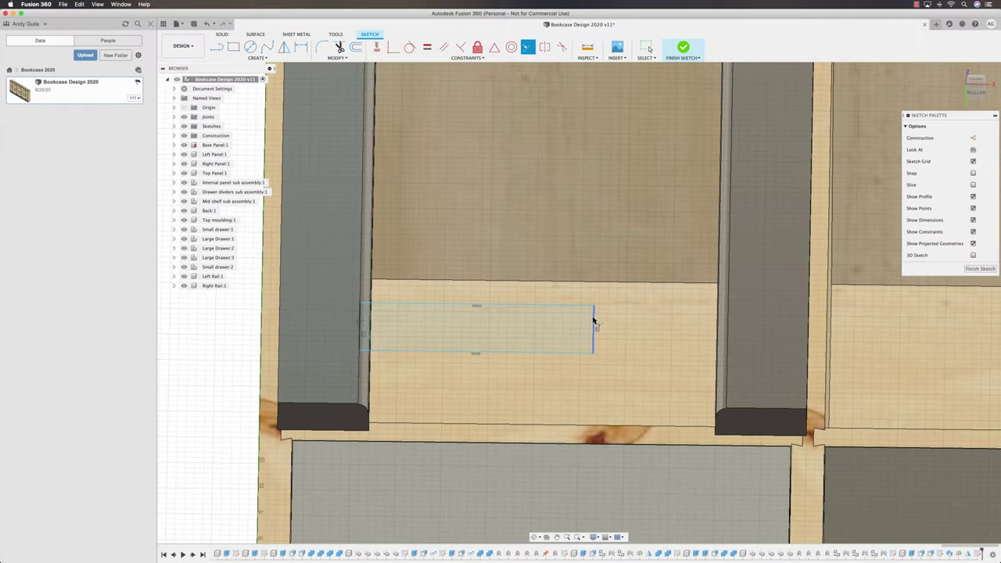
click(593, 329)
click(727, 338)
click(405, 354)
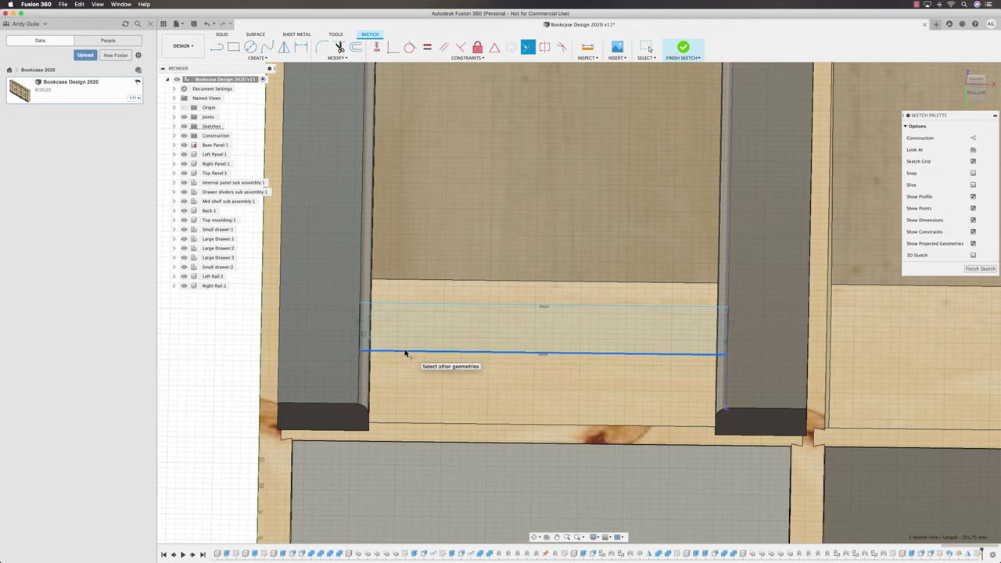
click(323, 406)
Step: Examine how the constrained rectangle meets the rounded inner edges and lower ends of both rails
mouse_move(625, 376)
shift+middle_down()
mouse_move(774, 389)
mouse_move(686, 413)
mouse_move(384, 309)
shift+middle_up()
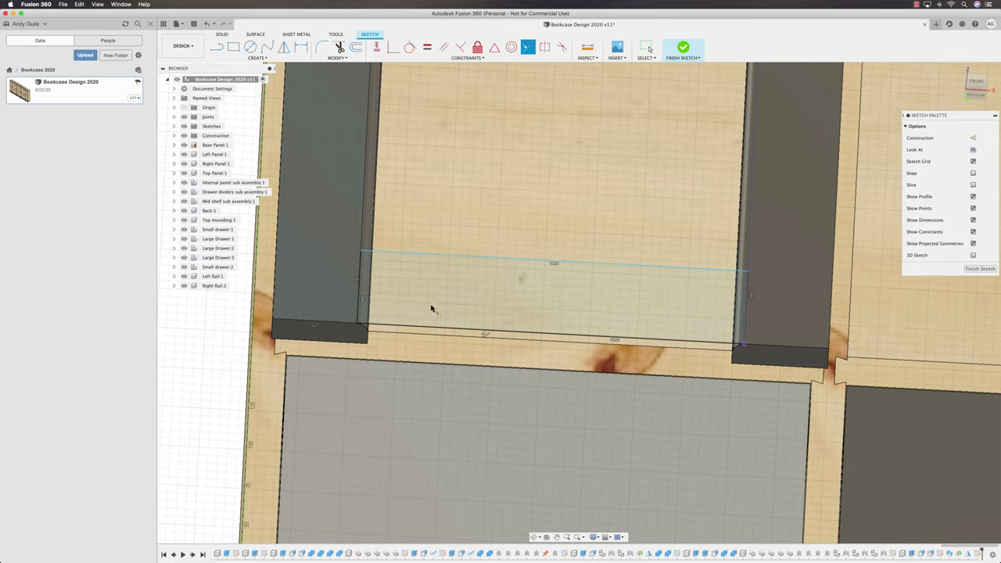
mouse_move(755, 319)
shift+middle_down()
mouse_move(362, 293)
mouse_move(423, 312)
mouse_move(609, 311)
shift+middle_up()
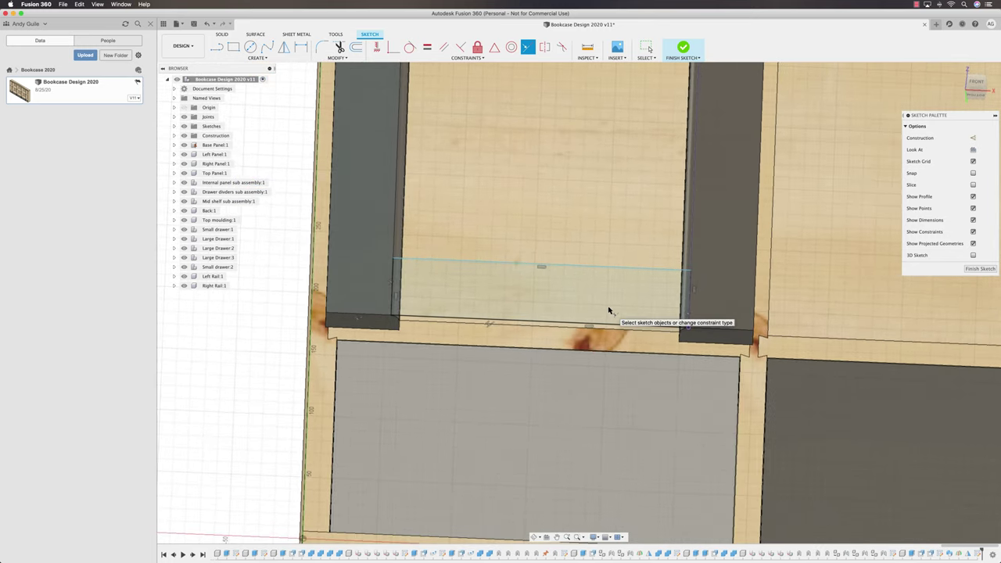
scroll(609, 311, up, 3)
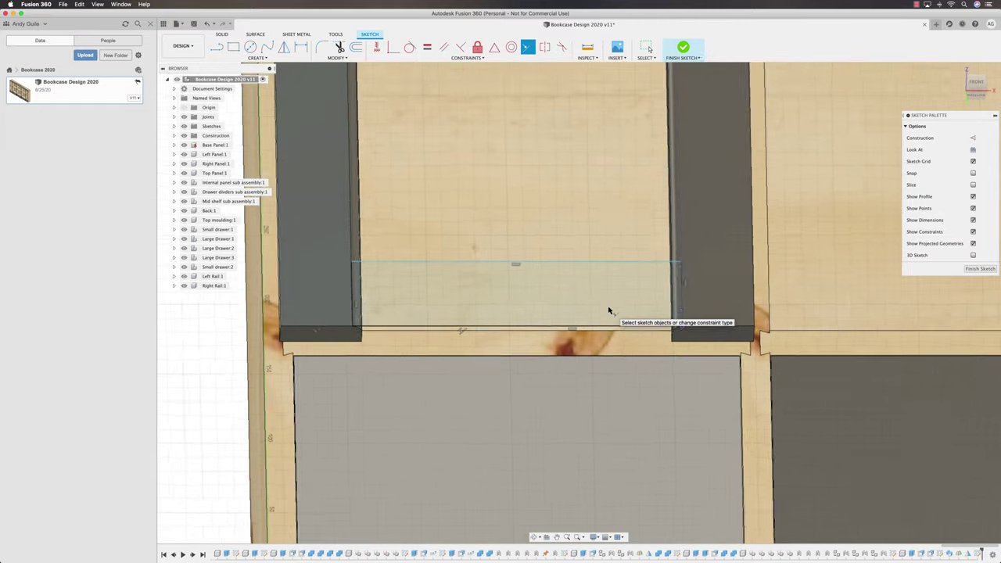
shift+middle_drag(661, 306, 689, 295)
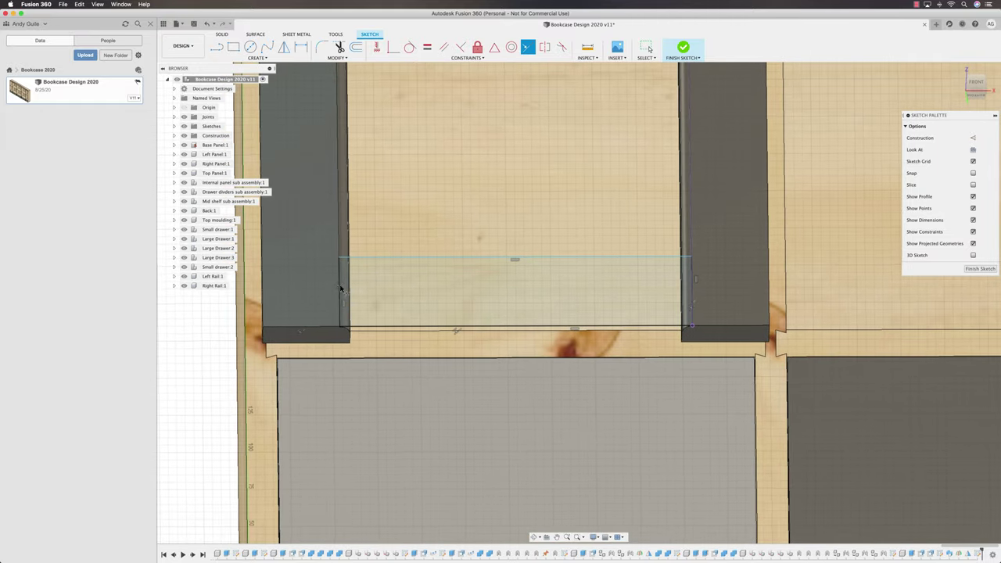
shift+middle_drag(339, 290, 686, 299)
scroll(711, 302, up, 3)
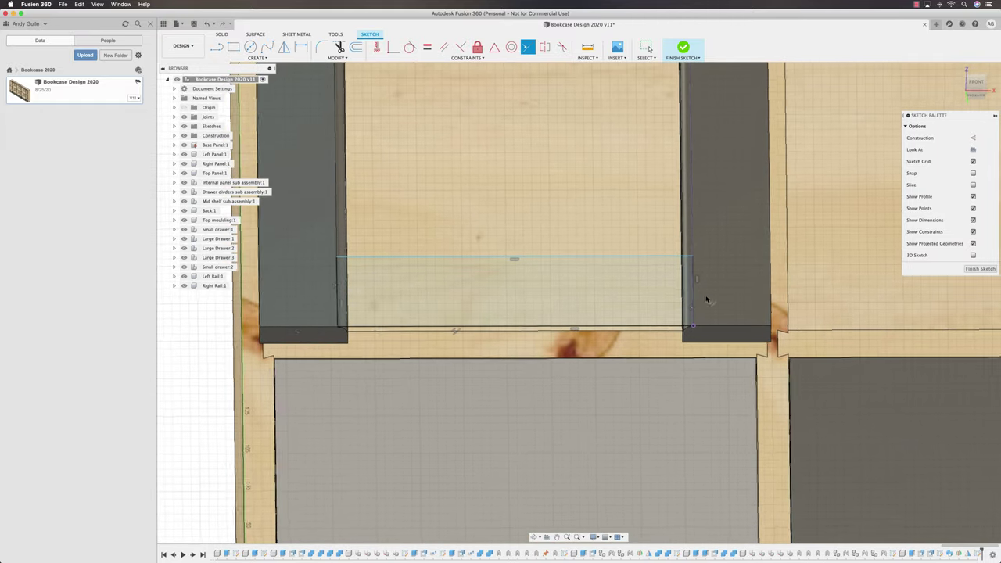
scroll(711, 302, up, 3)
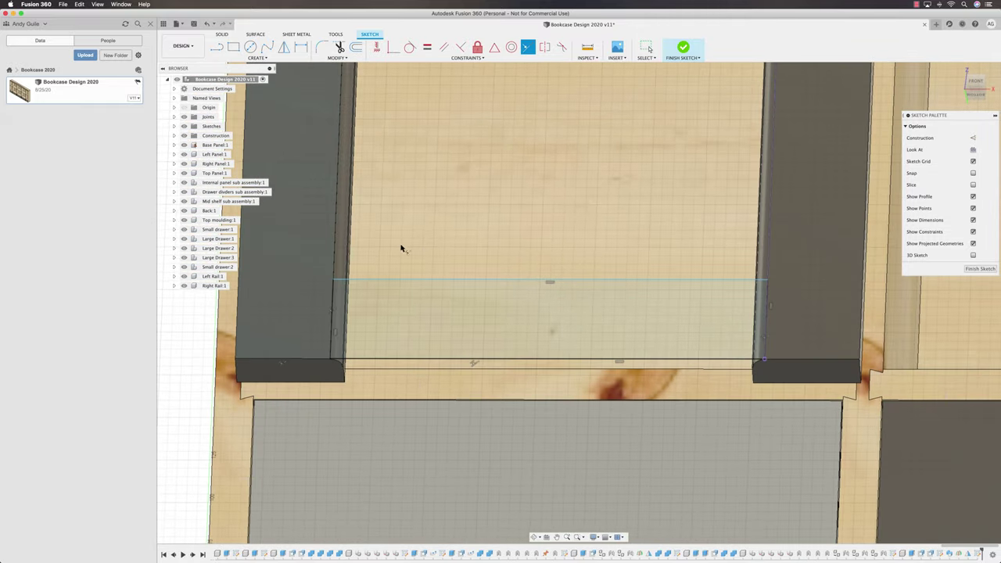
shift+middle_drag(544, 263, 745, 329)
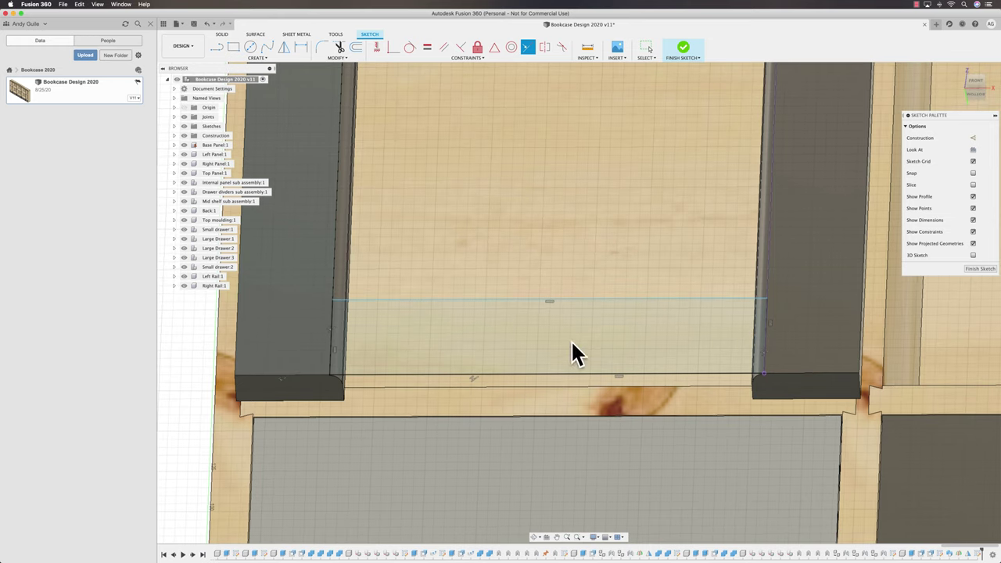
mouse_move(572, 341)
shift+middle_down()
mouse_move(488, 333)
mouse_move(438, 275)
shift+middle_up()
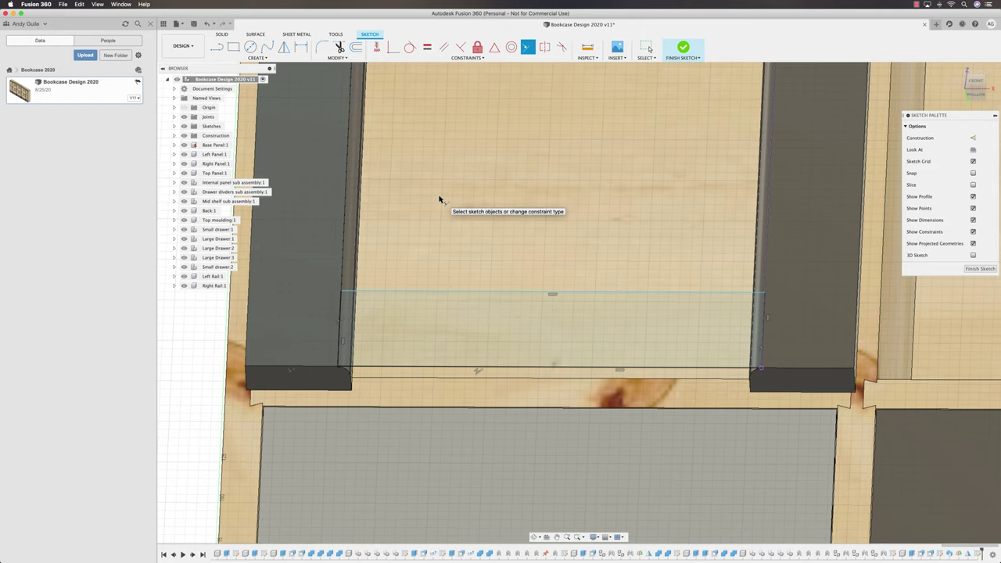
Step: Make the rectangle slightly taller by moving its top edge upward
key(Escape)
mouse_move(461, 293)
mouse_down()
mouse_move(456, 268)
mouse_move(447, 298)
mouse_move(456, 250)
mouse_move(456, 273)
mouse_up()
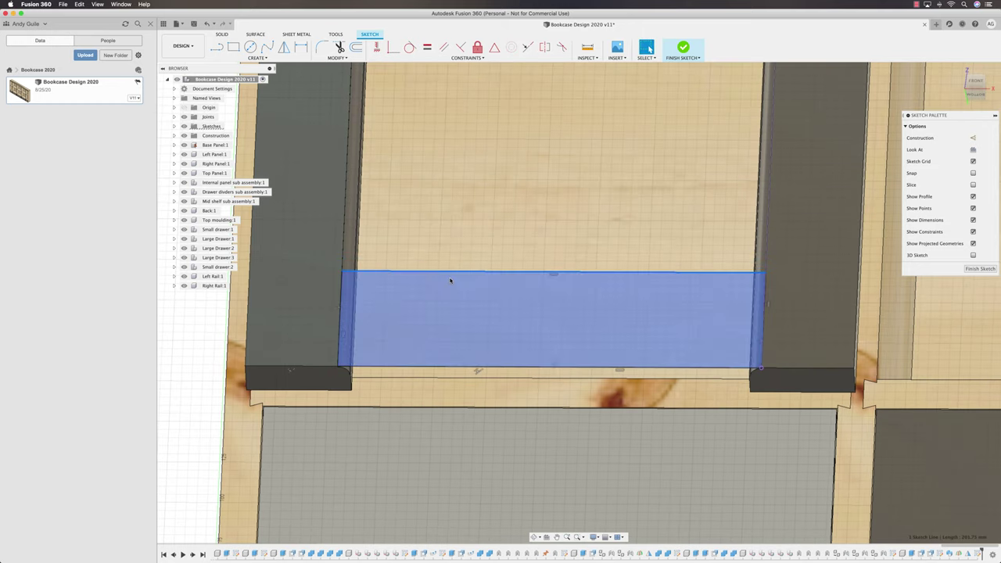
click(301, 48)
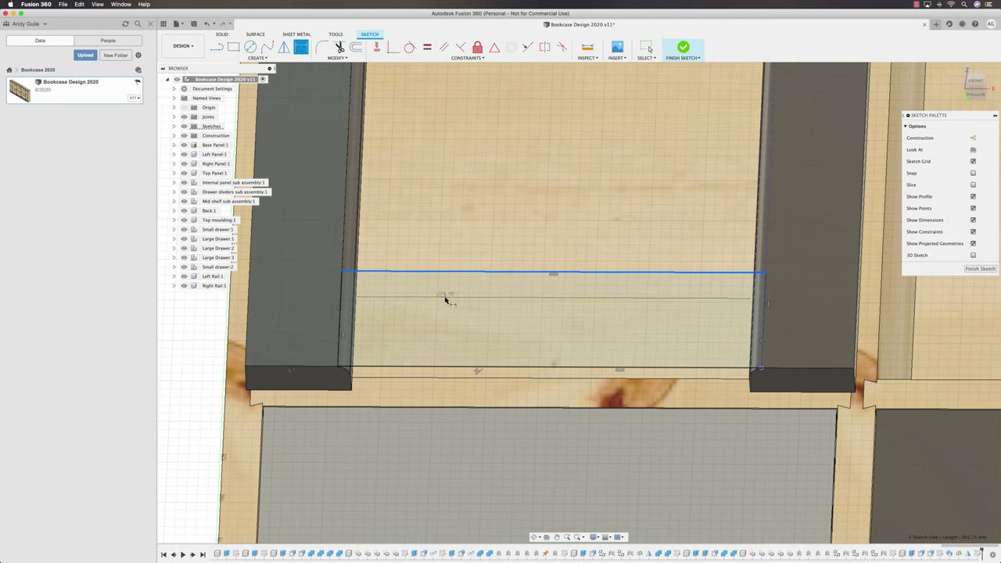
click(340, 317)
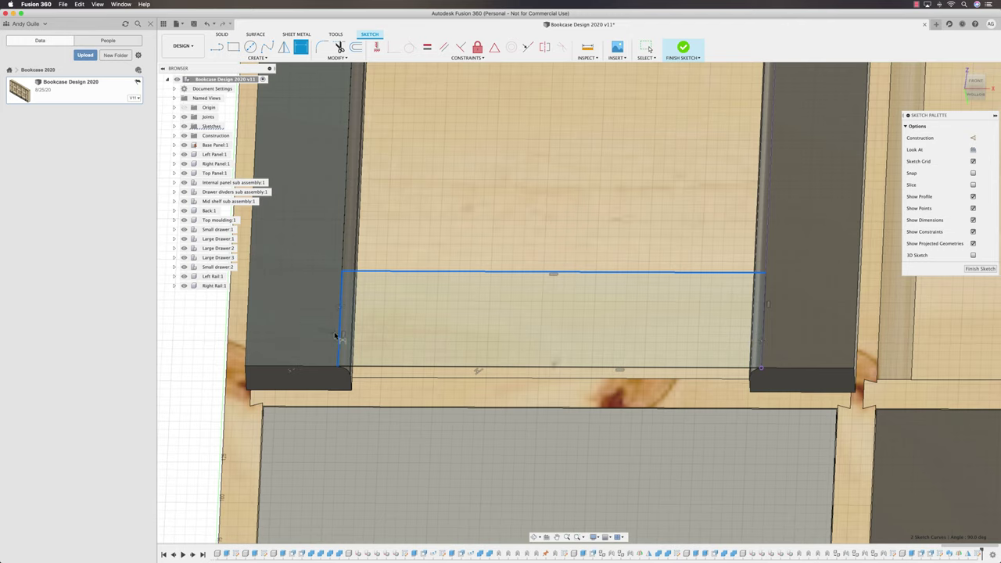
key(Escape)
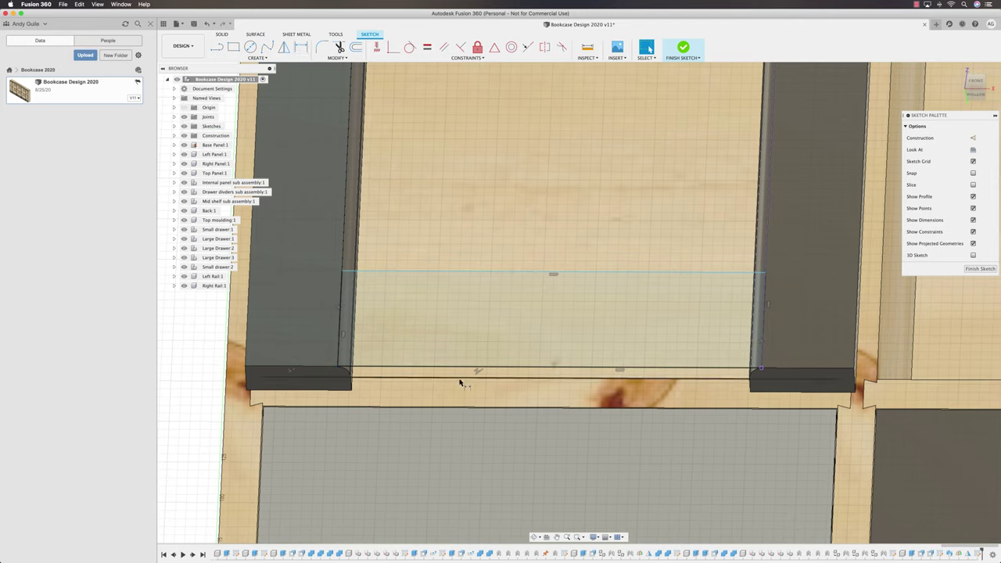
Step: Dimension the rectangle's height with the Style_RailsWidth parameter and finish the sketch
key(r)
click(339, 332)
key(d)
click(407, 321)
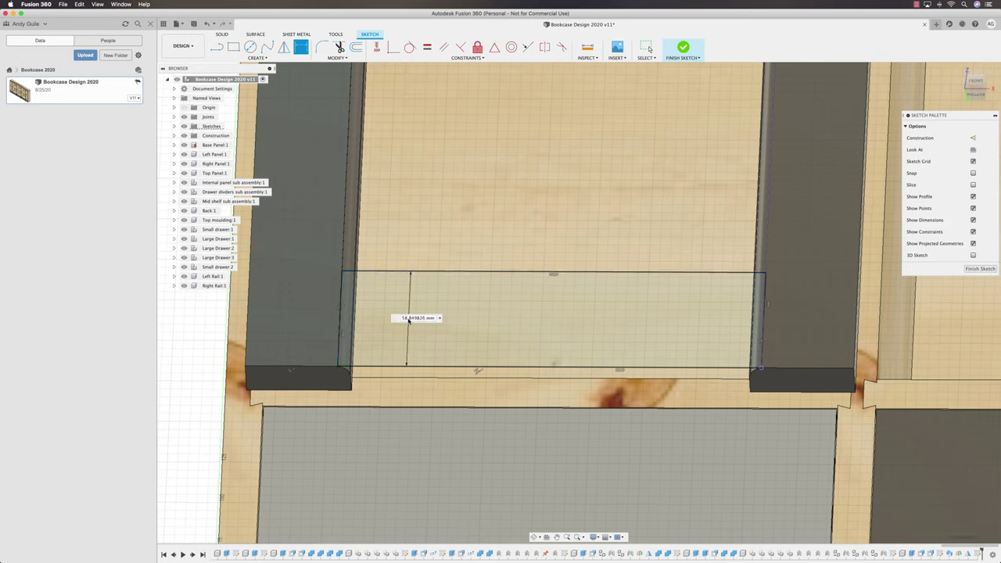
text(s)
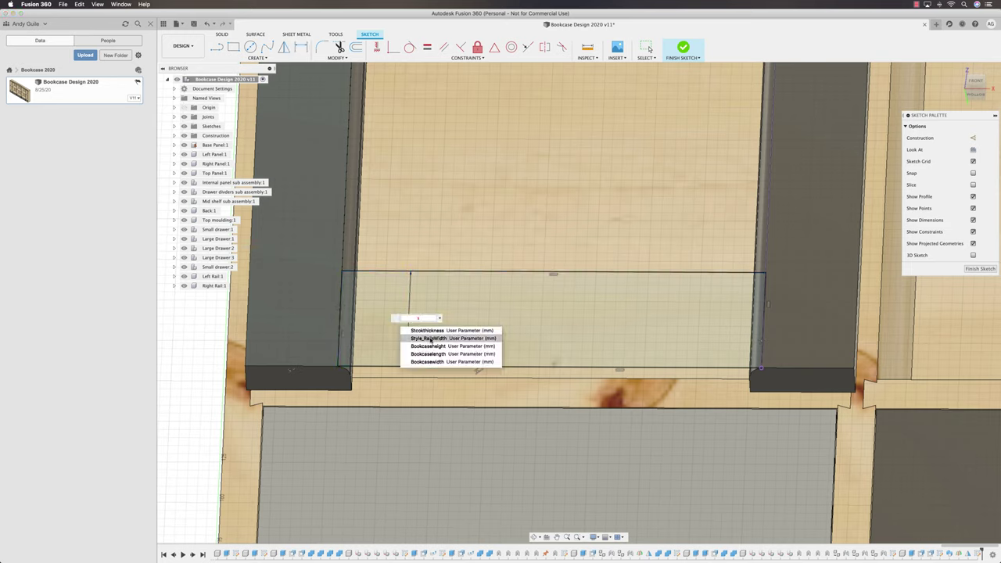
click(431, 340)
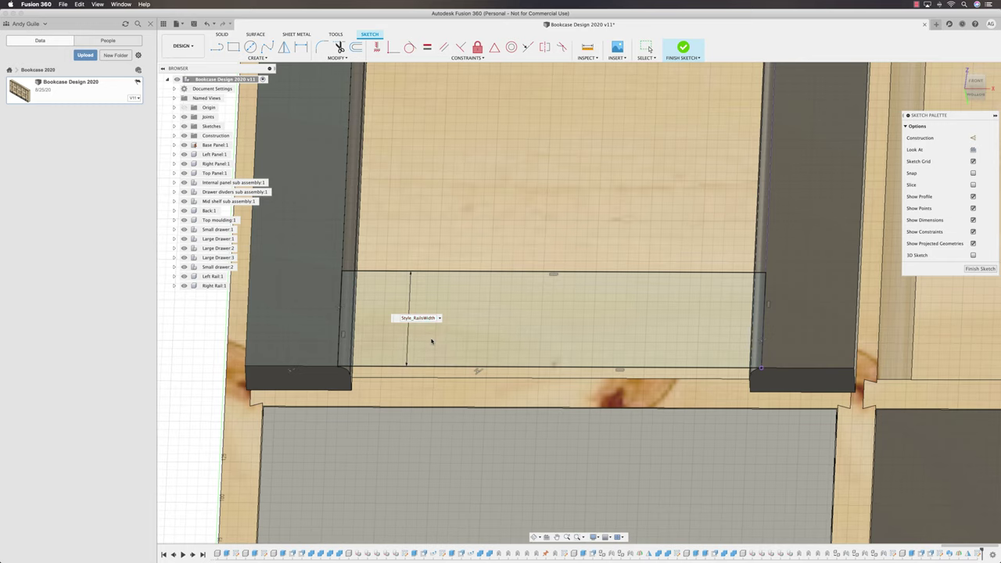
key(Return)
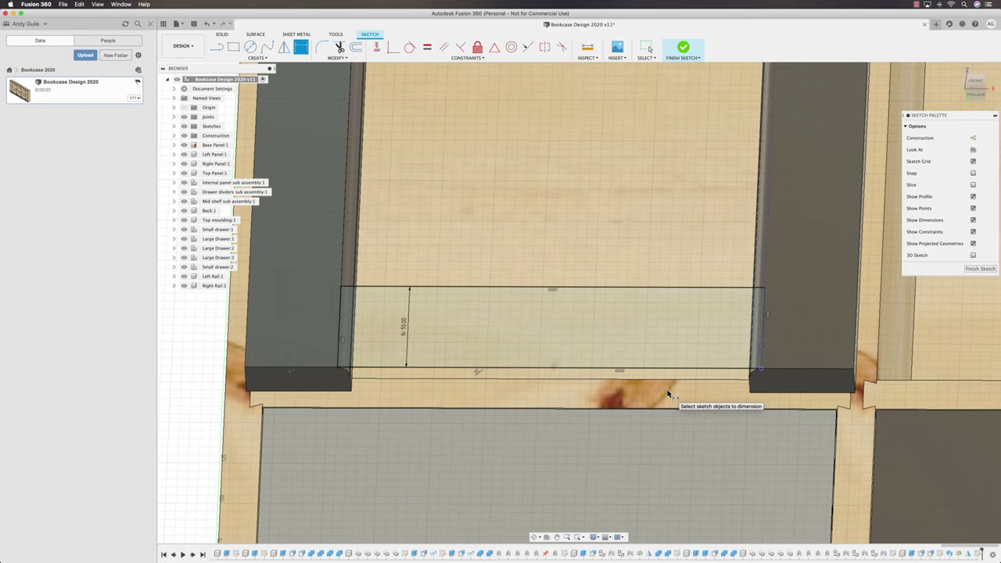
scroll(668, 394, down, 1)
scroll(630, 366, up, 1)
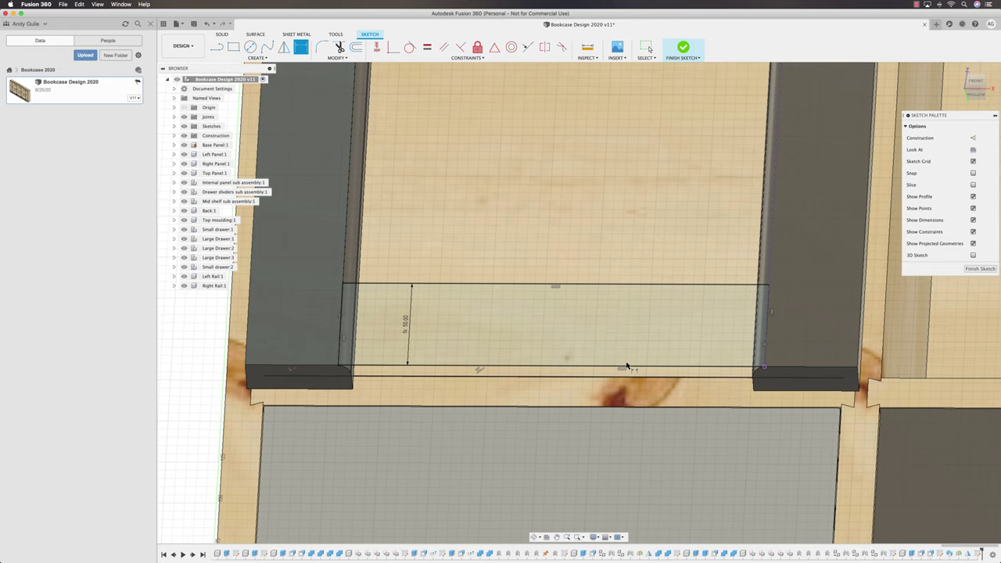
click(979, 268)
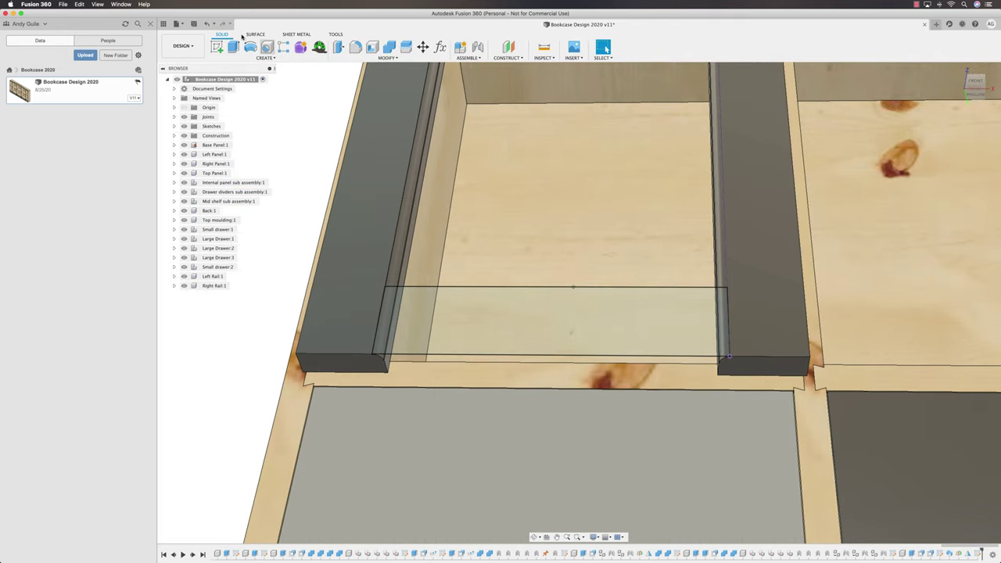
Step: Extrude the rectangle between the rails toward the bookcase, using the negative stock thickness parameter as the distance
click(232, 47)
click(470, 301)
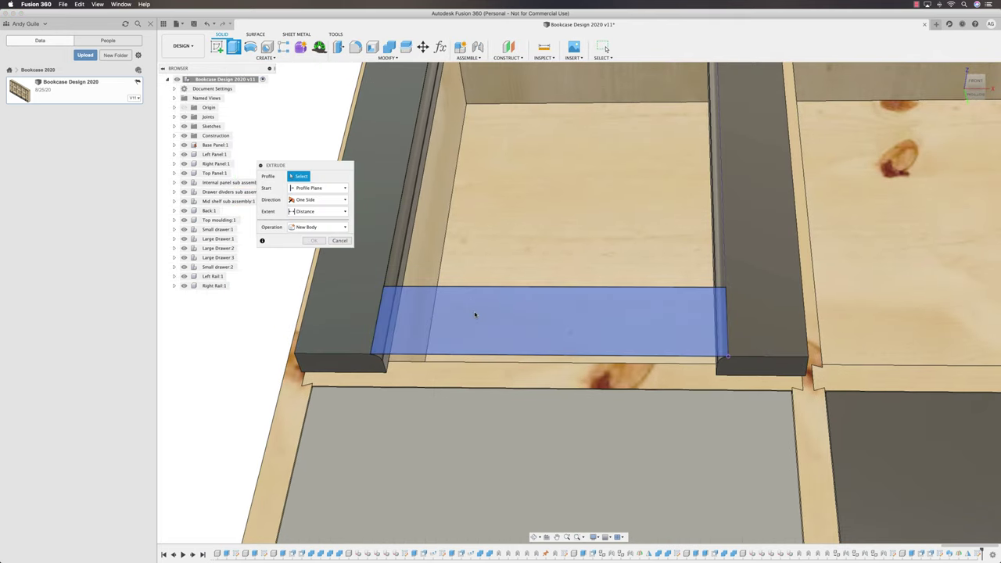
click(475, 315)
shift+middle_drag(475, 315, 573, 270)
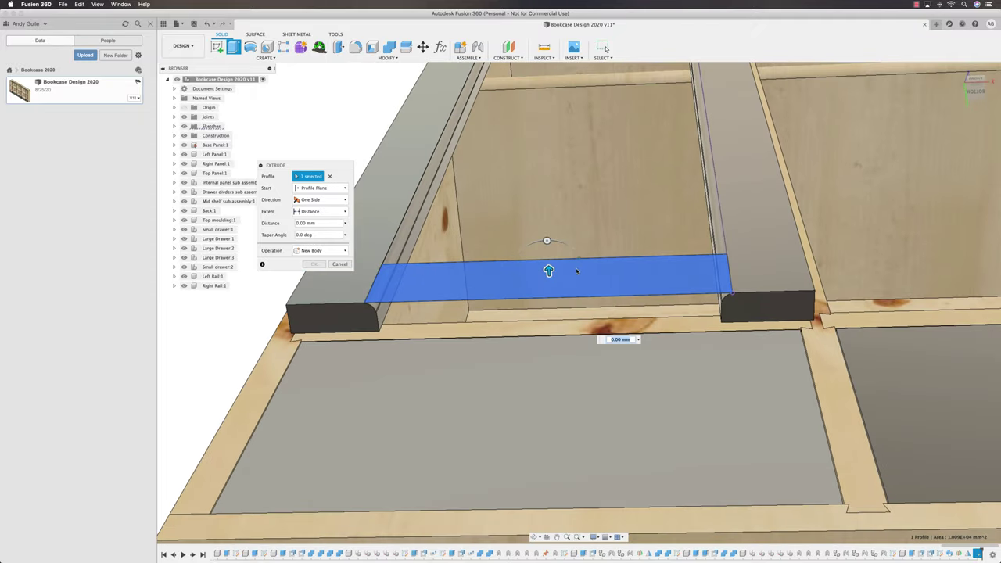
drag(548, 271, 552, 300)
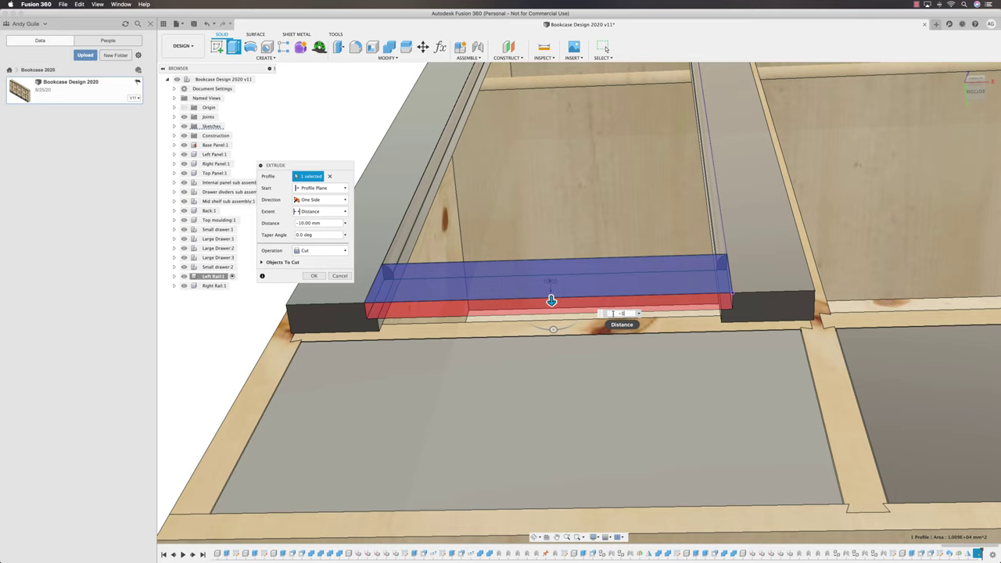
key(BackSpace)
text(ss)
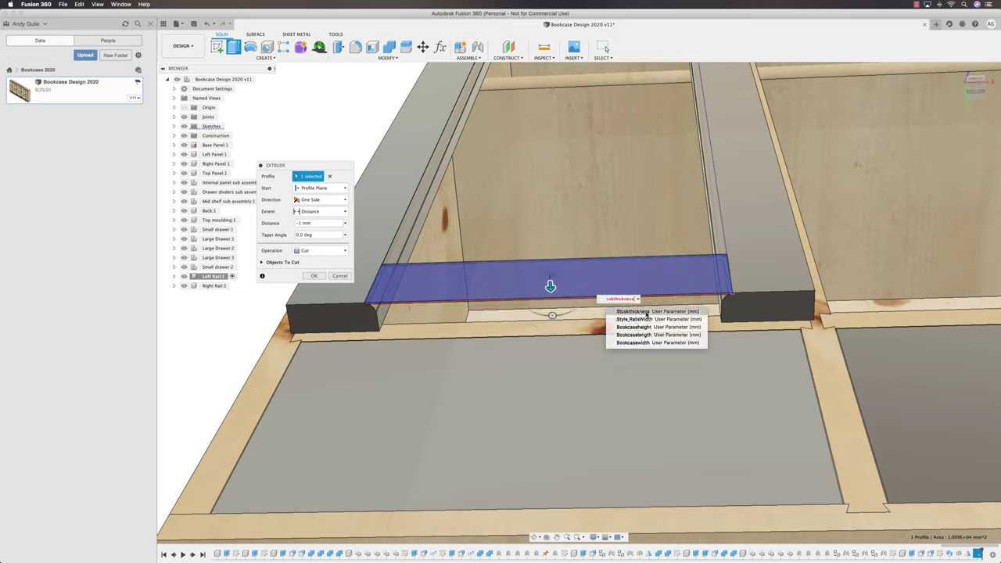
click(631, 312)
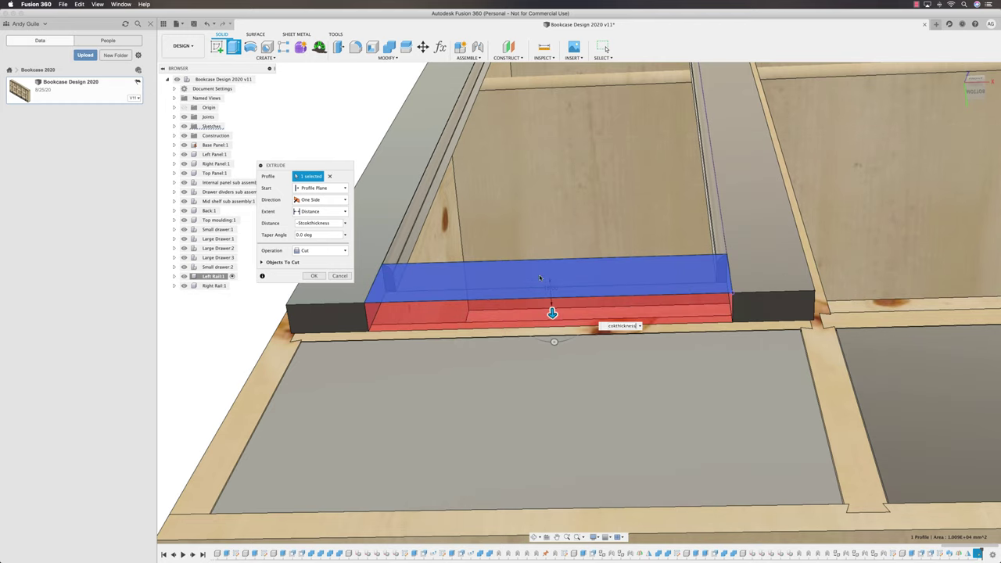
Step: Change the extrusion's operation from Cut to New Component and complete it
scroll(367, 321, up, 2)
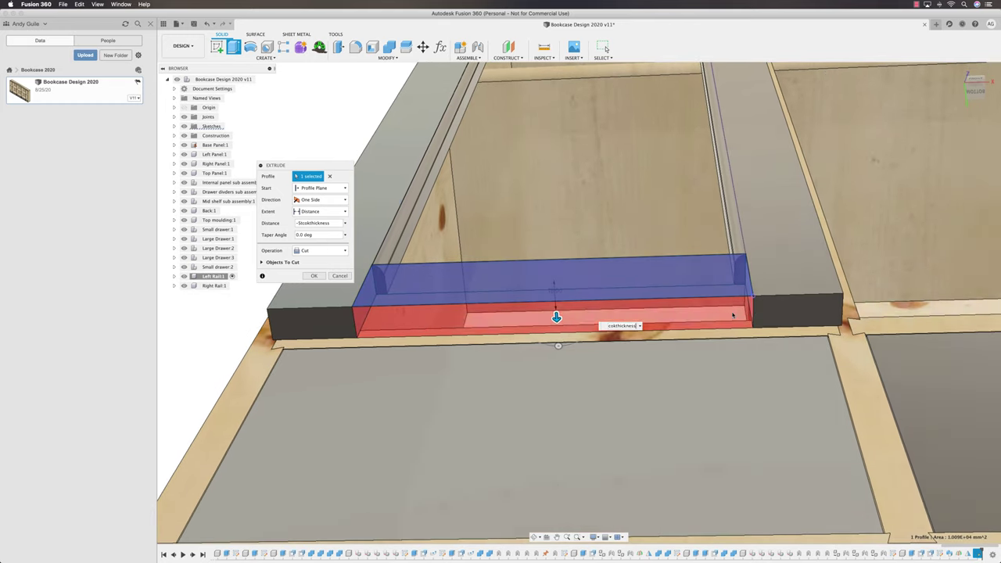
scroll(704, 309, down, 3)
shift+middle_drag(670, 297, 686, 302)
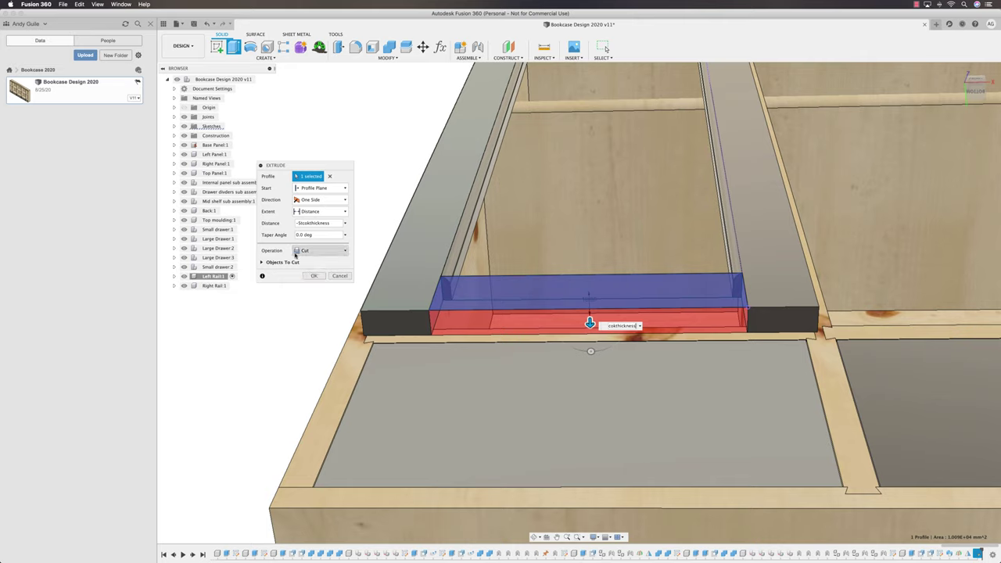
click(301, 252)
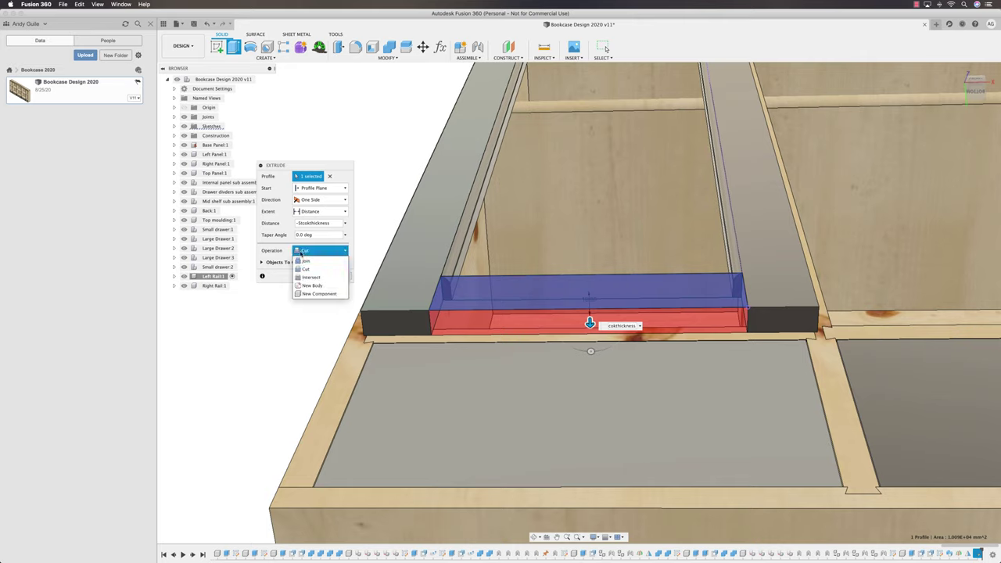
click(310, 293)
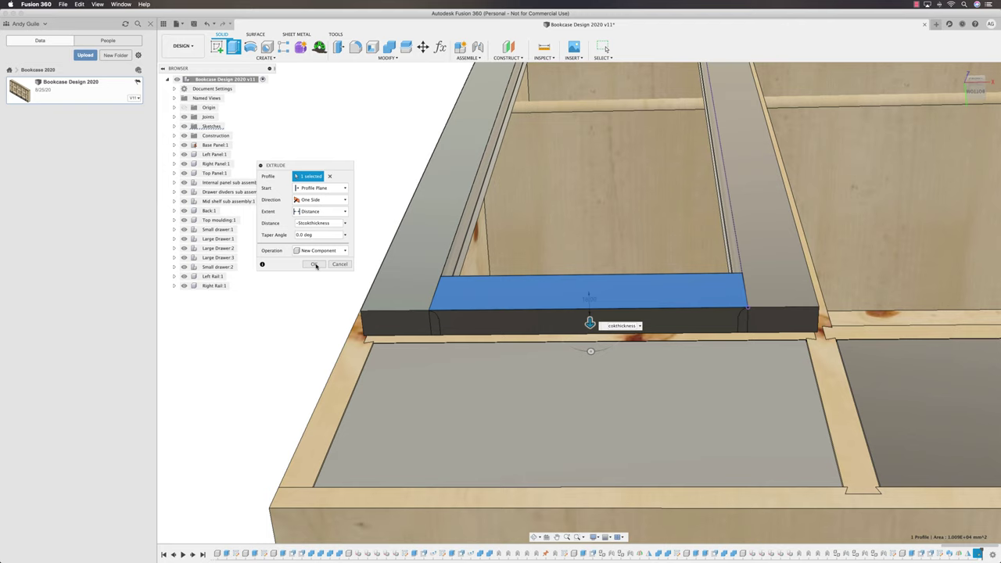
click(314, 265)
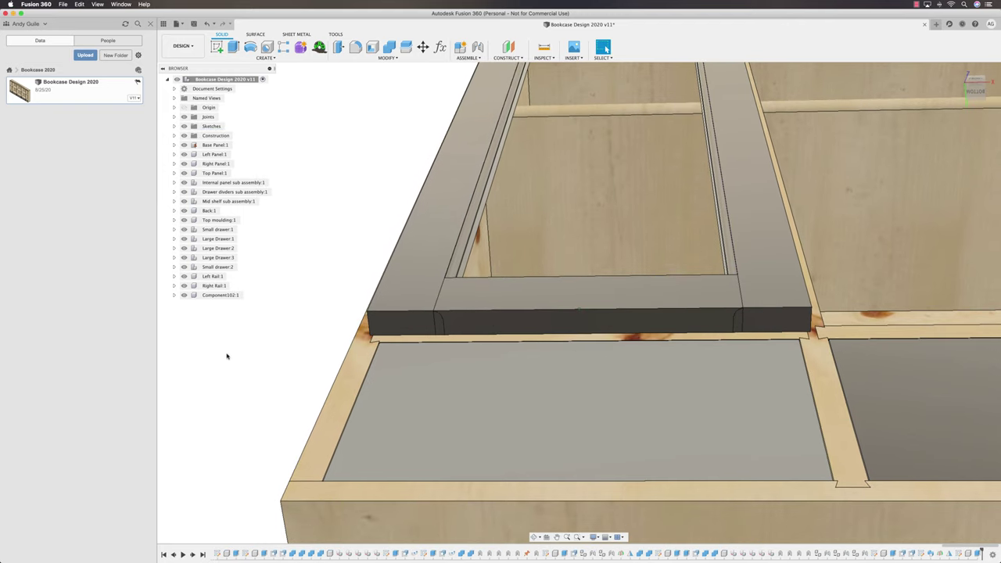
Step: Name the new component Botom Rail and rename the two vertical rail components Left Style and Right Style
click(220, 296)
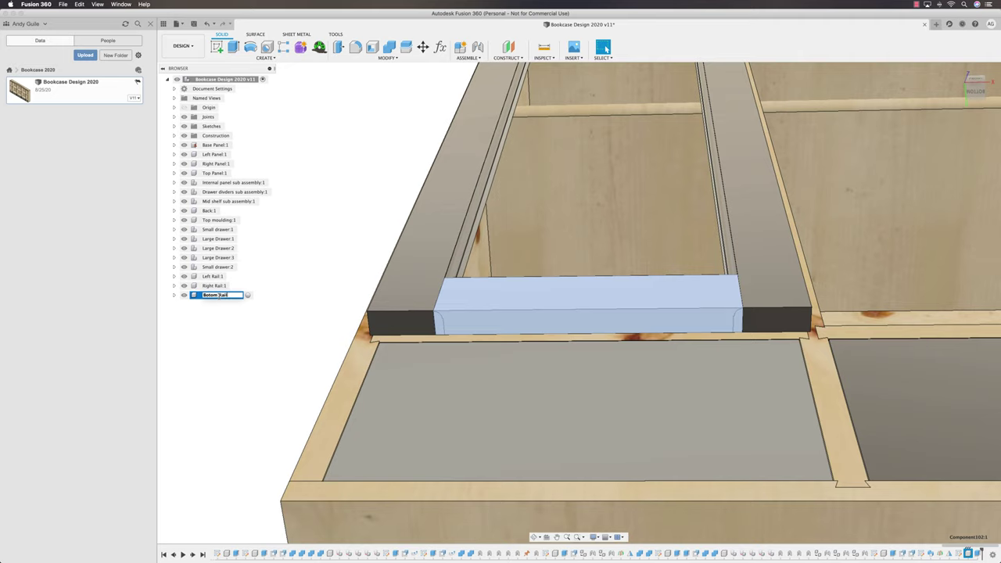
key(Return)
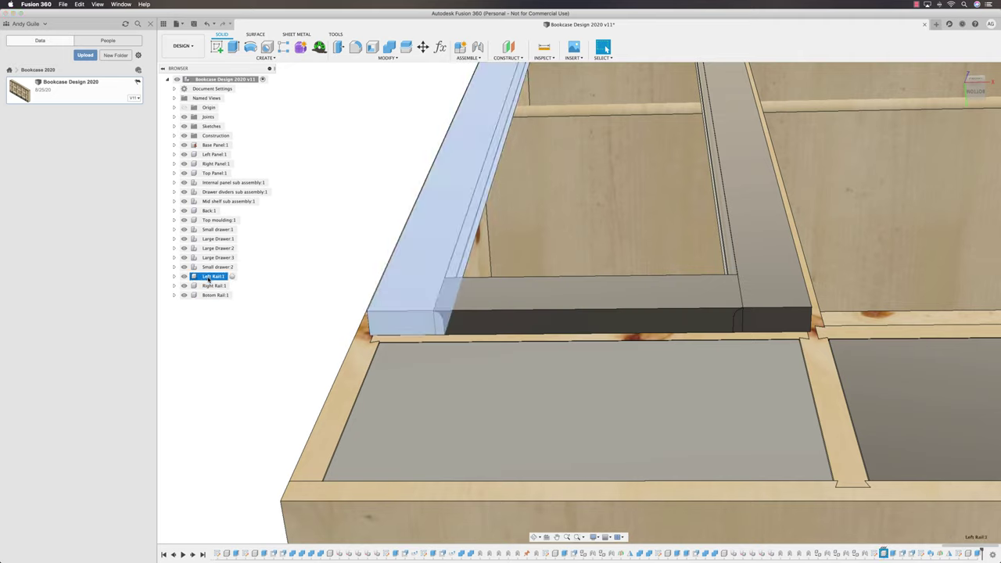
click(211, 276)
double_click(221, 286)
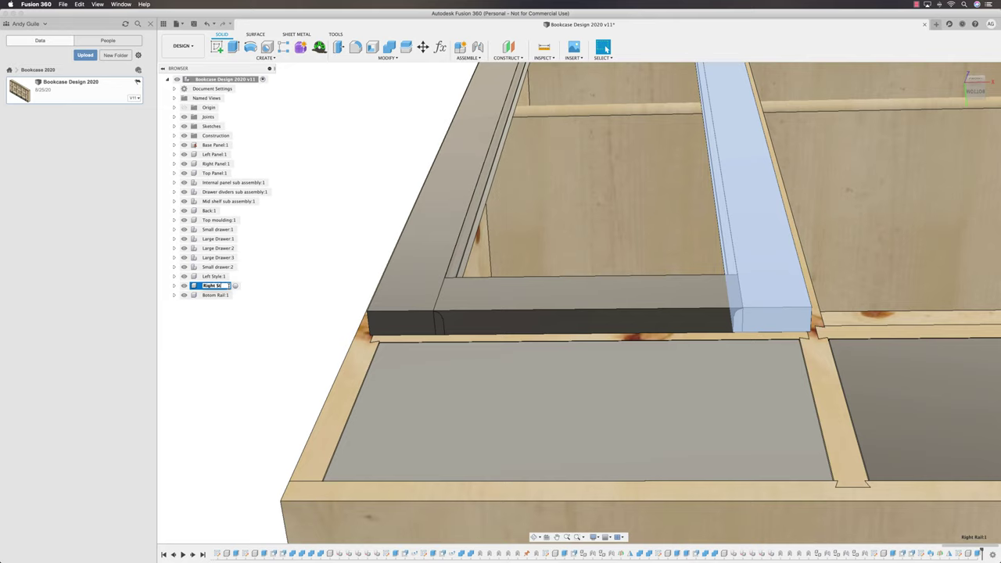
click(256, 319)
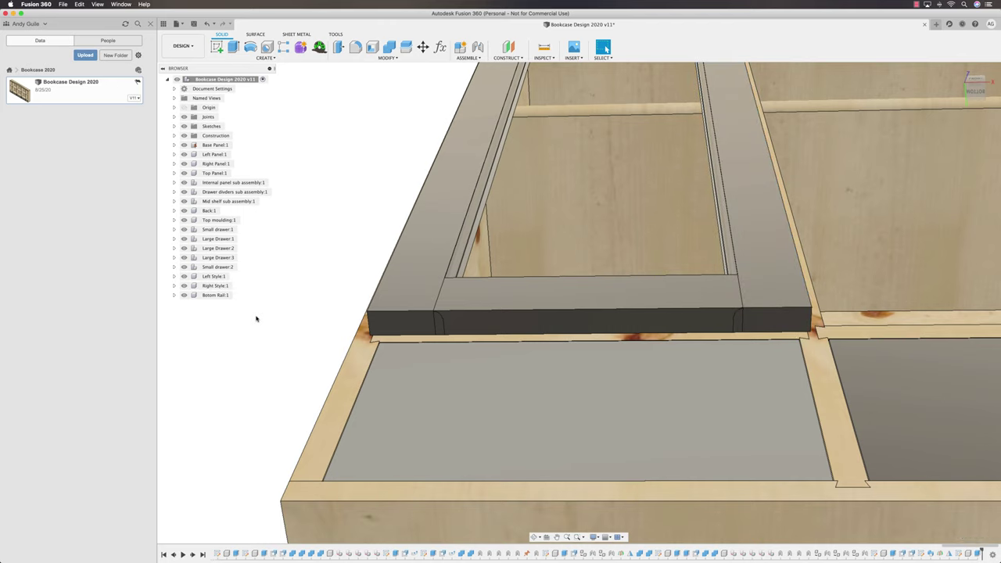
Step: Isolate the bottom rail component so that the other bookcase parts are hidden
shift+middle_drag(599, 301, 557, 322)
scroll(629, 324, up, 5)
shift+middle_drag(629, 324, 588, 300)
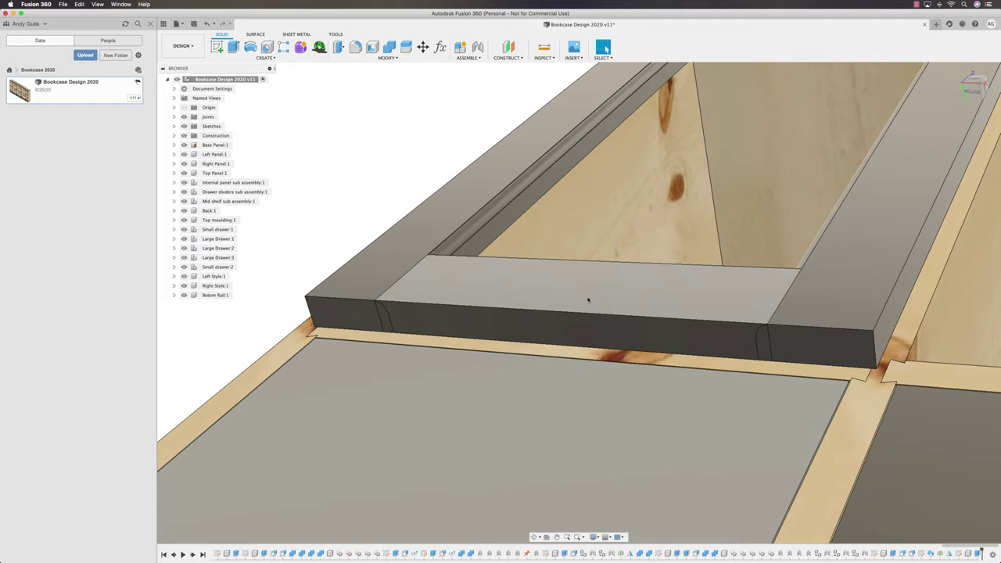
right_click(216, 296)
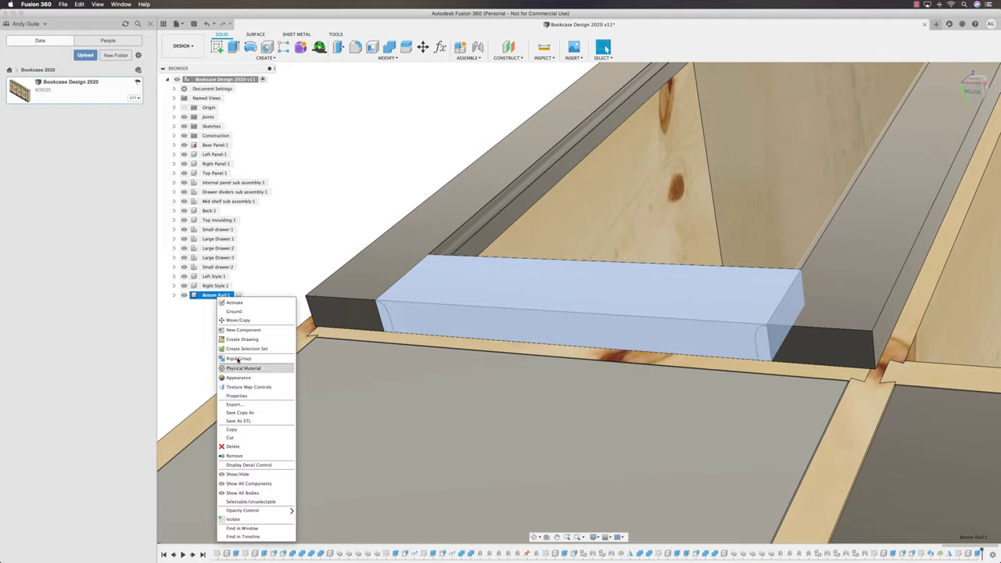
click(233, 520)
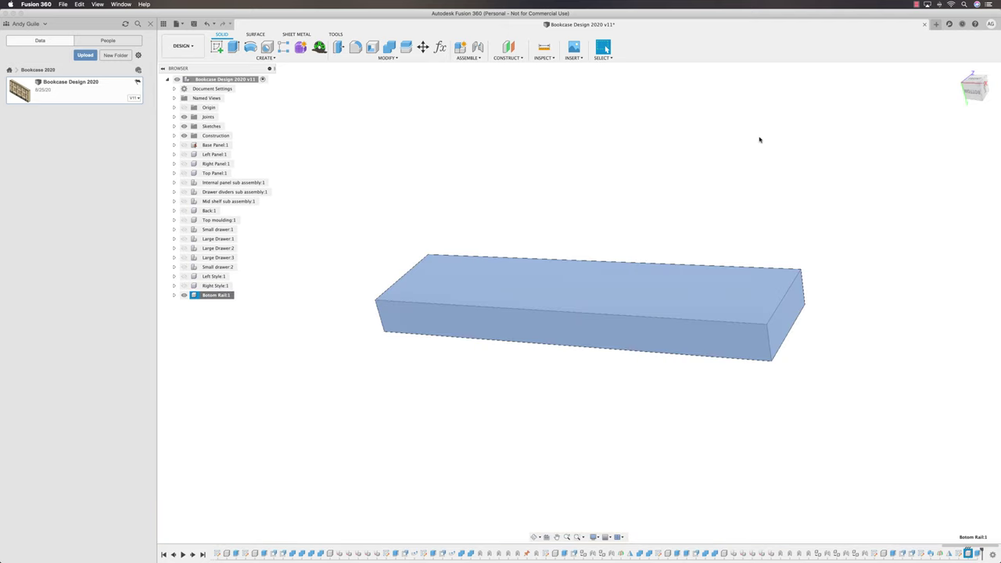
Step: Sketch a square on the bottom rail's right end face from its upper front corner, using the Joinery parameter for both sides
click(606, 49)
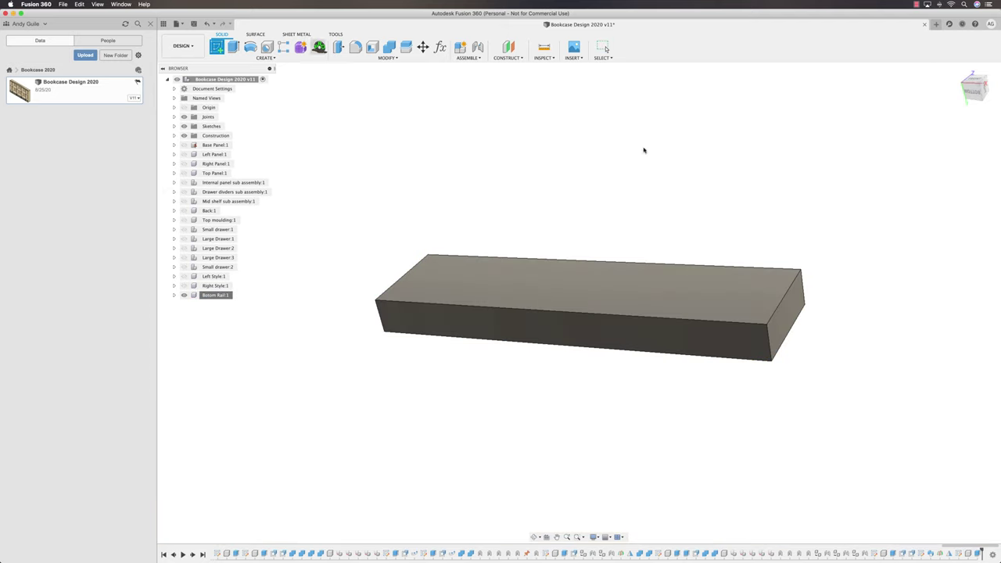
click(795, 299)
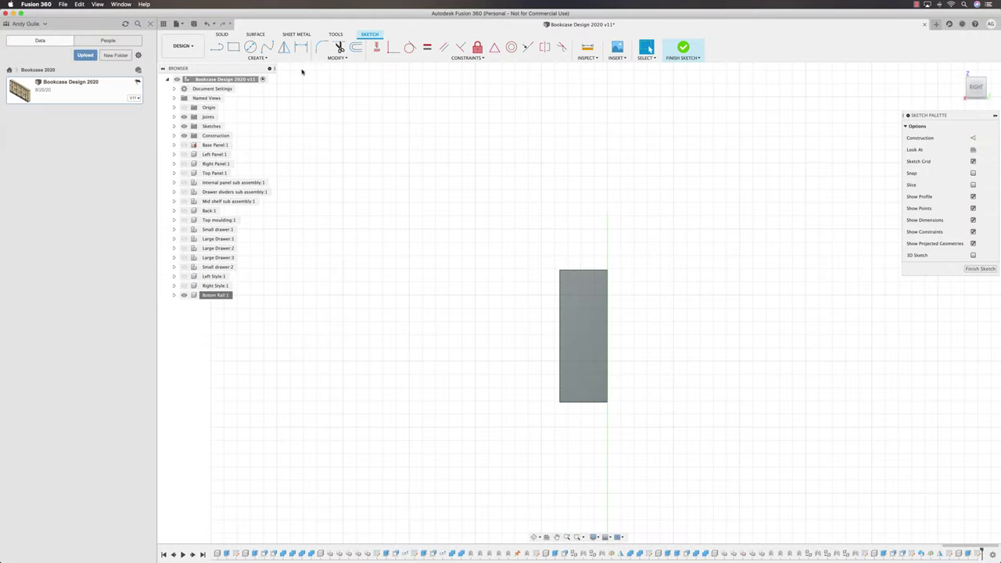
click(233, 47)
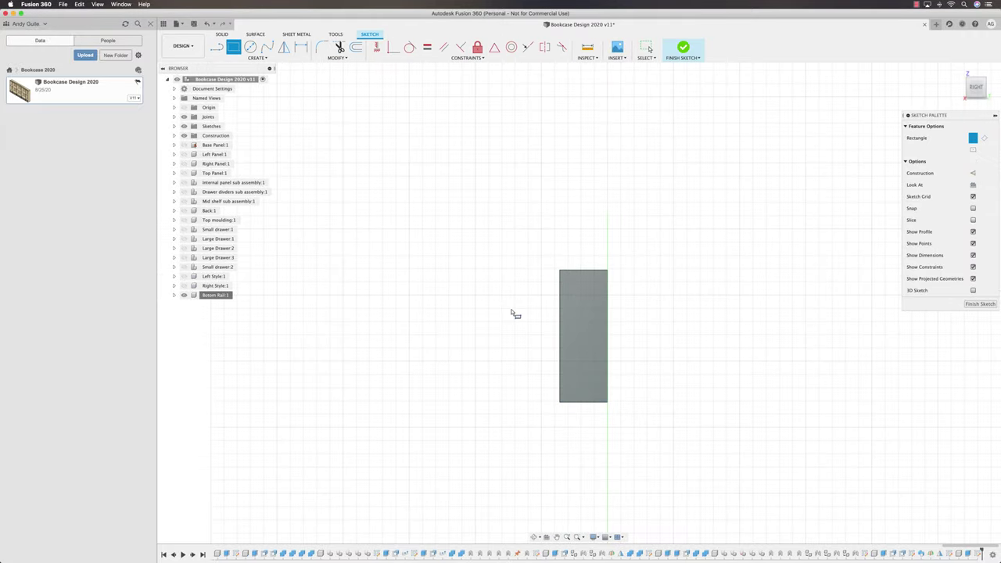
click(560, 271)
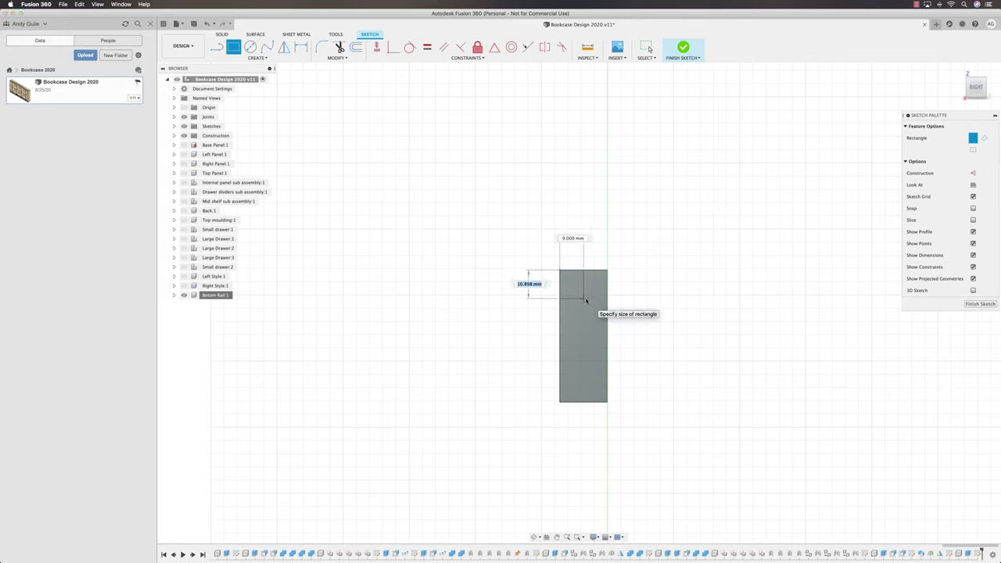
text(j)
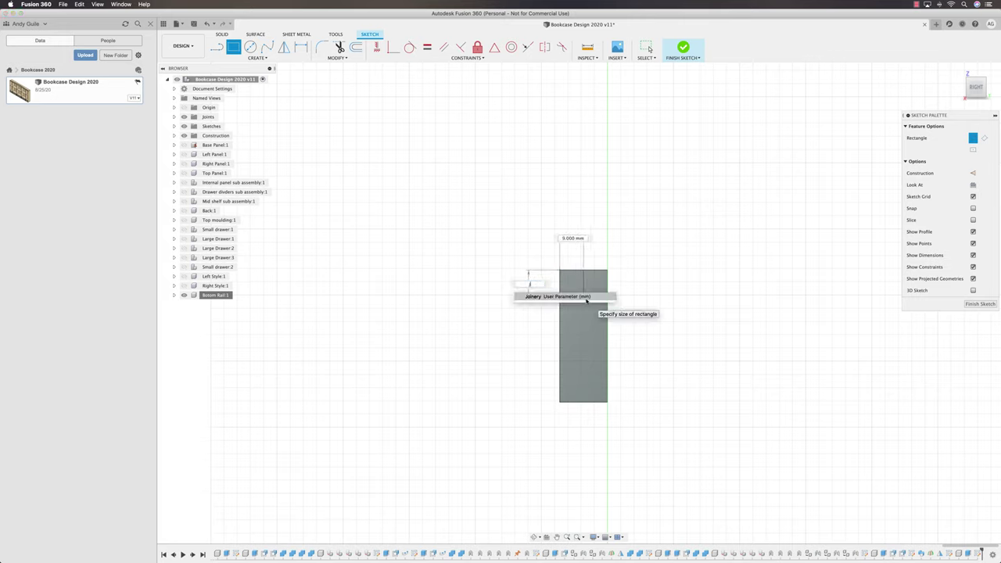
click(585, 297)
key(Tab)
text(j)
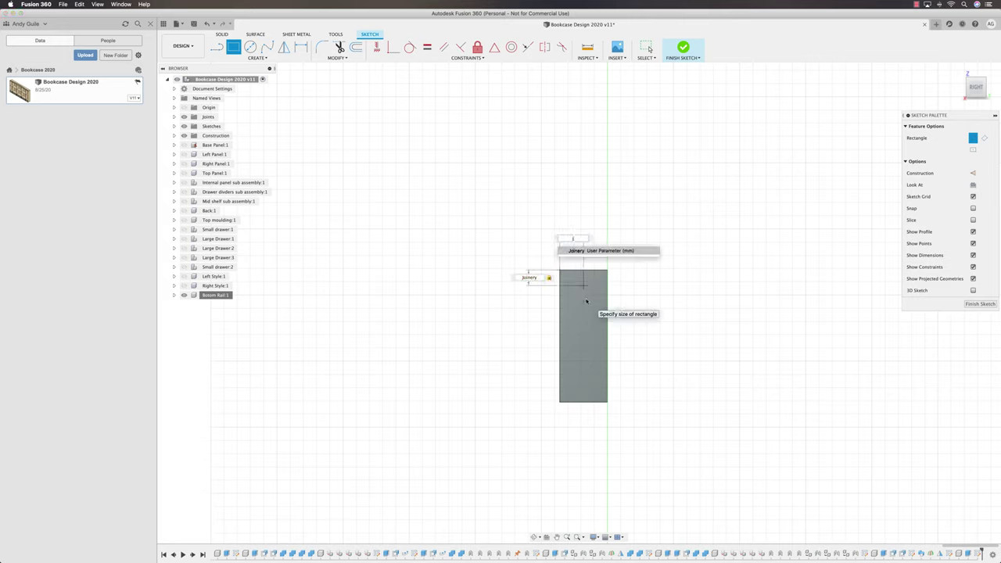
key(Return)
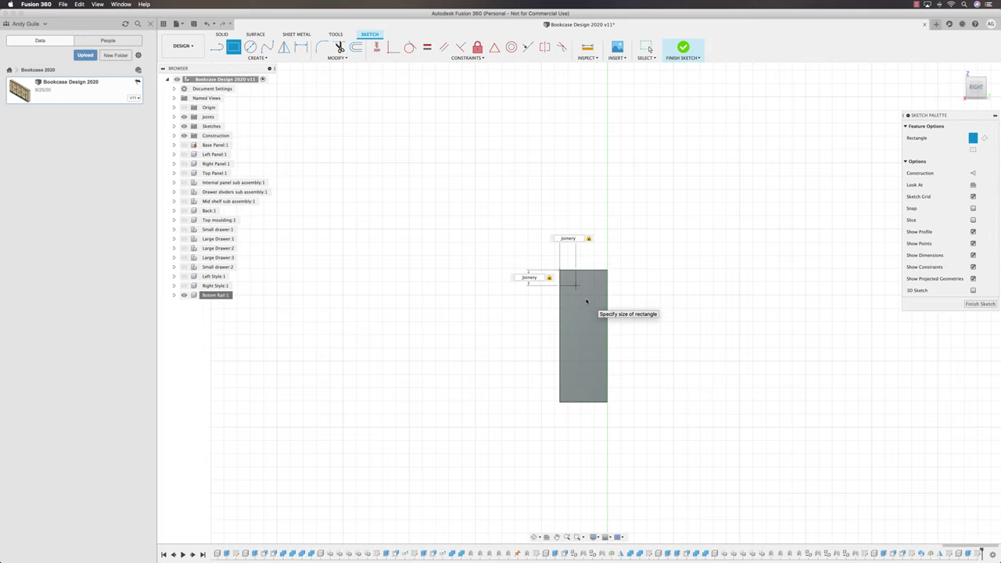
key(Return)
scroll(587, 301, up, 5)
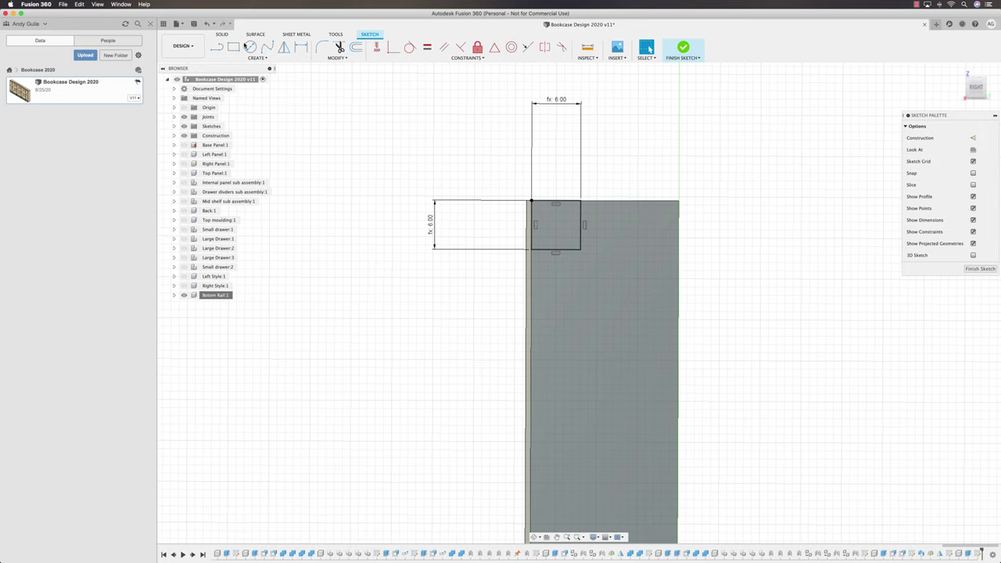
Step: Sketch a circle centred on the square's inner lower corner with diameter (Joinery*2)-1 and finish the sketch
click(249, 47)
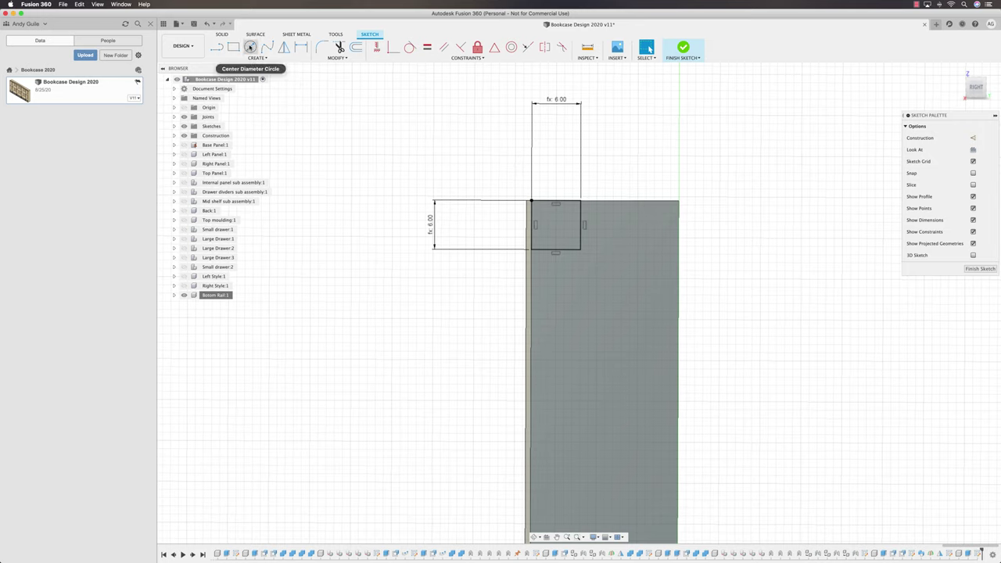
click(580, 249)
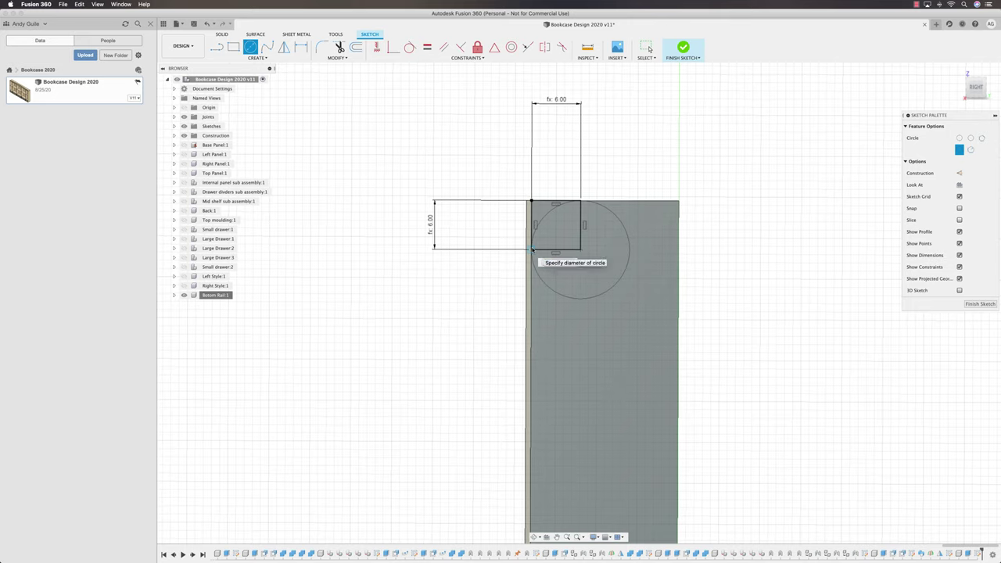
text(j)
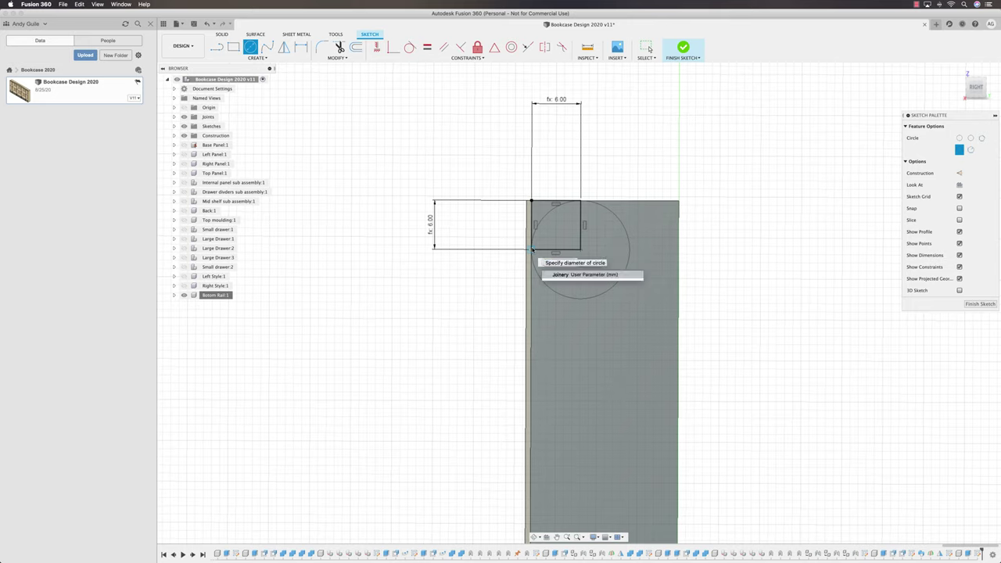
click(572, 275)
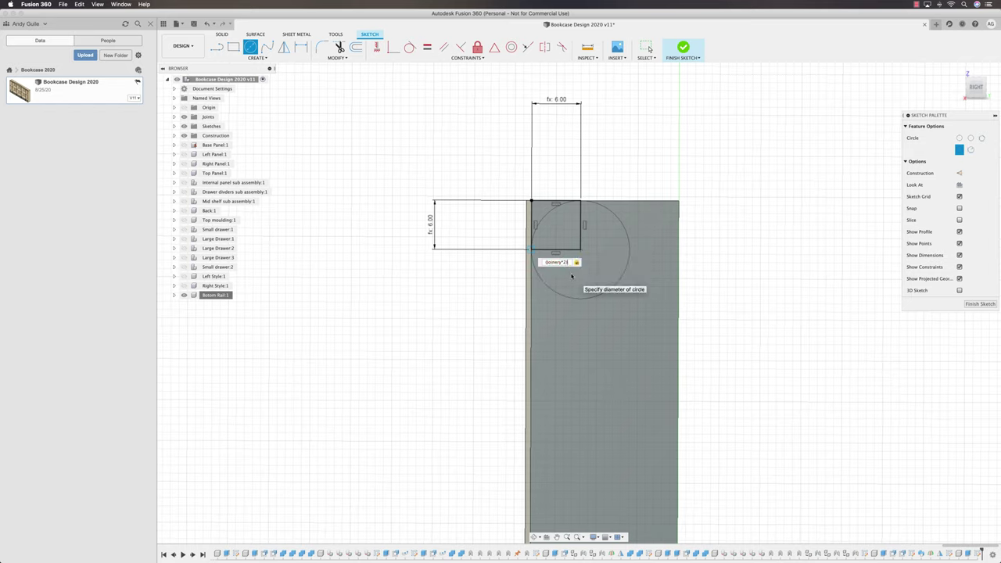
text(*2)-1)
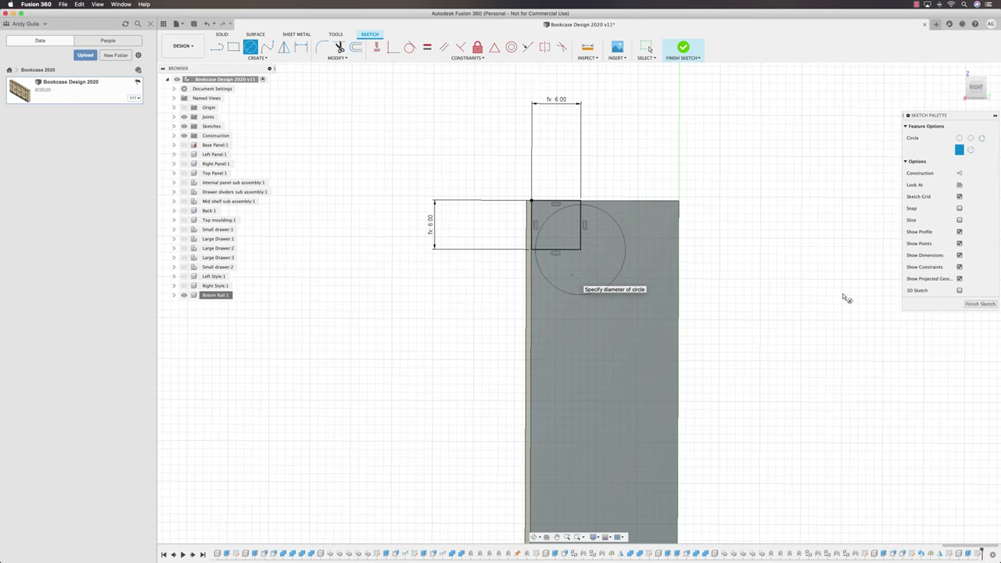
key(Return)
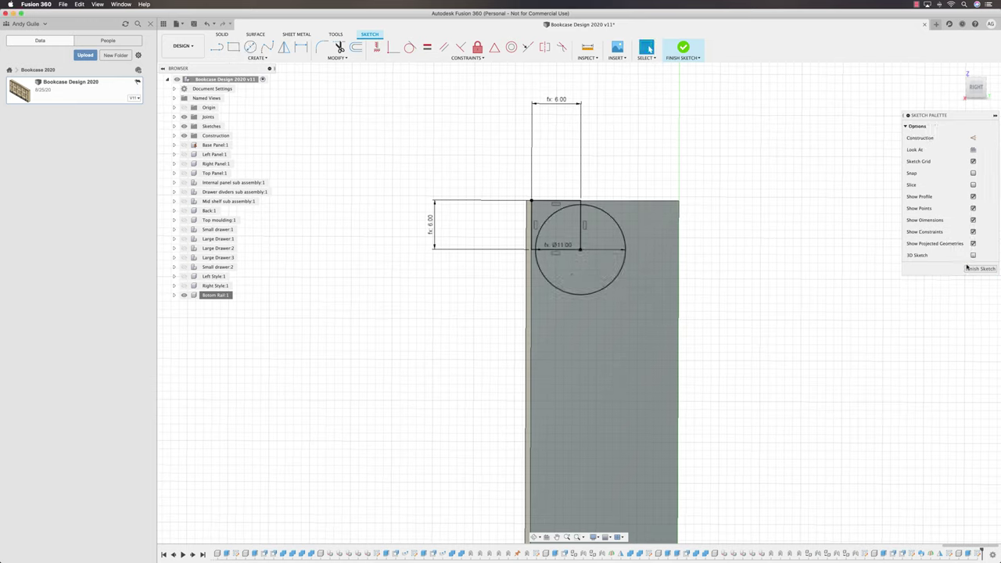
click(972, 269)
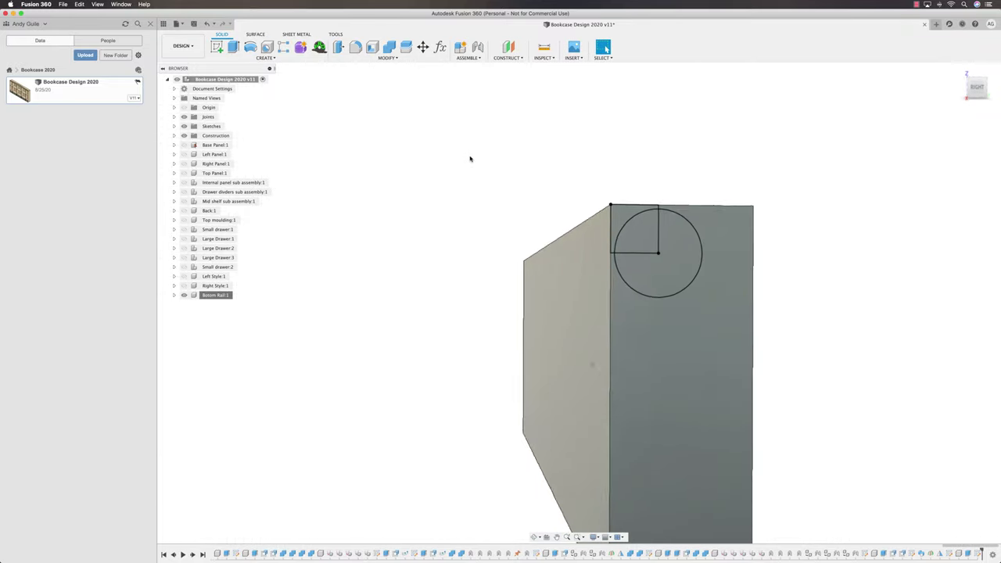
Step: Sweep the corner profile outside the circle along the bottom rail's upper front edge as a Cut
click(261, 59)
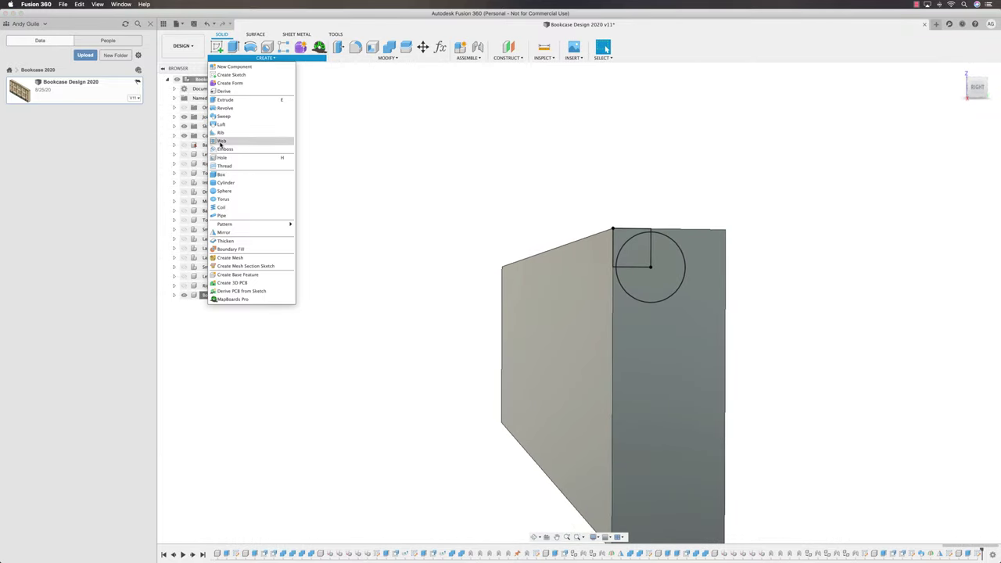
click(223, 116)
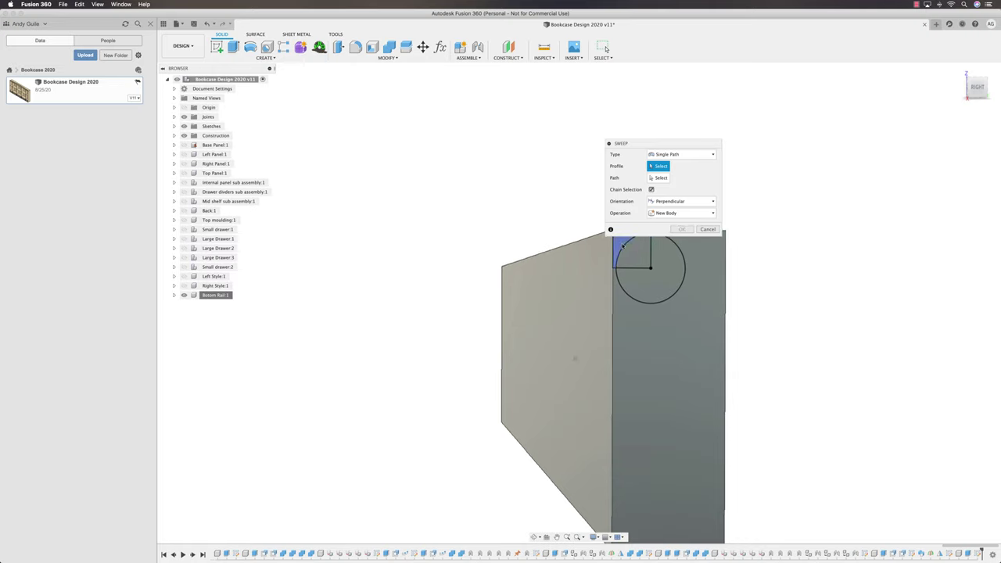
drag(643, 143, 529, 104)
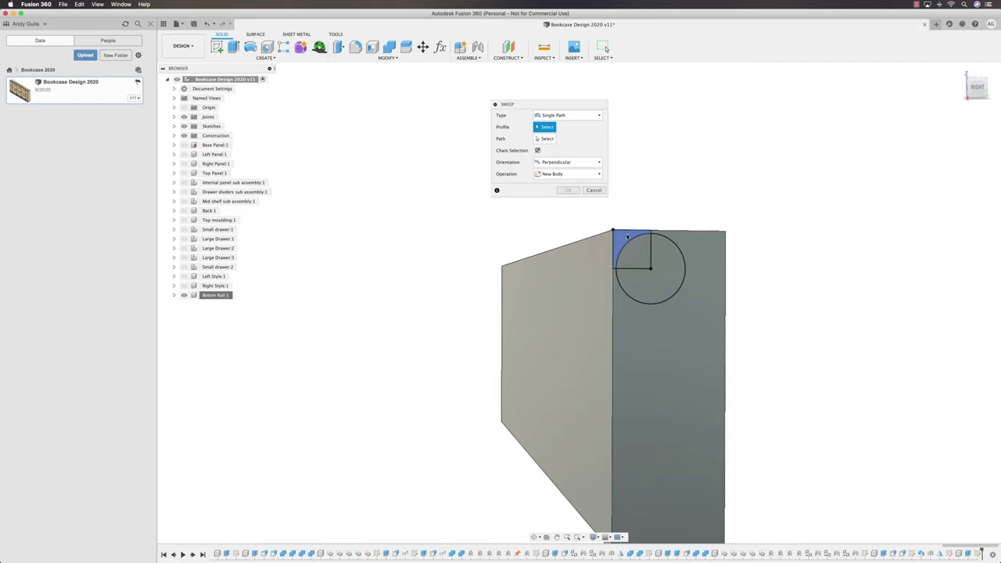
click(547, 139)
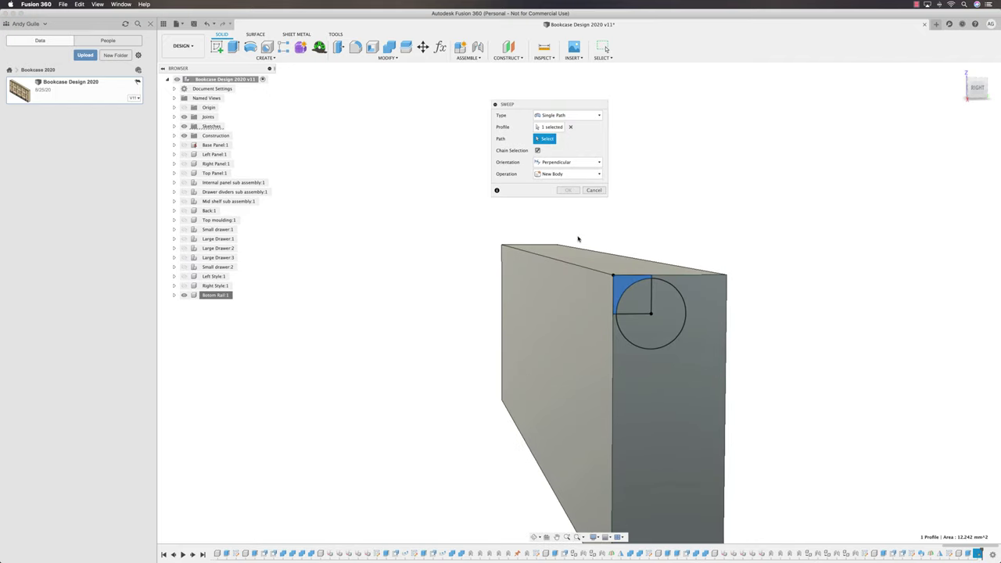
click(596, 272)
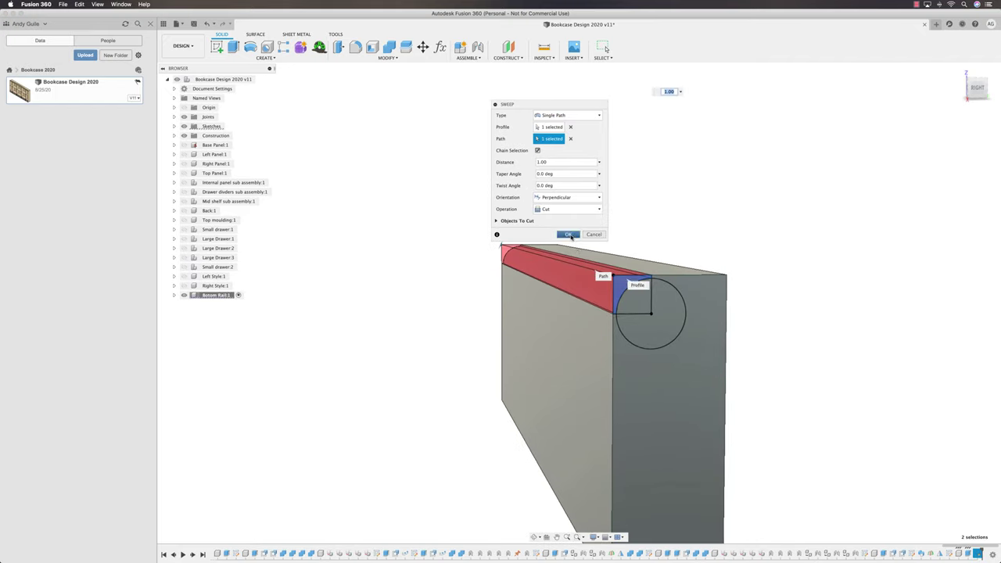
click(569, 235)
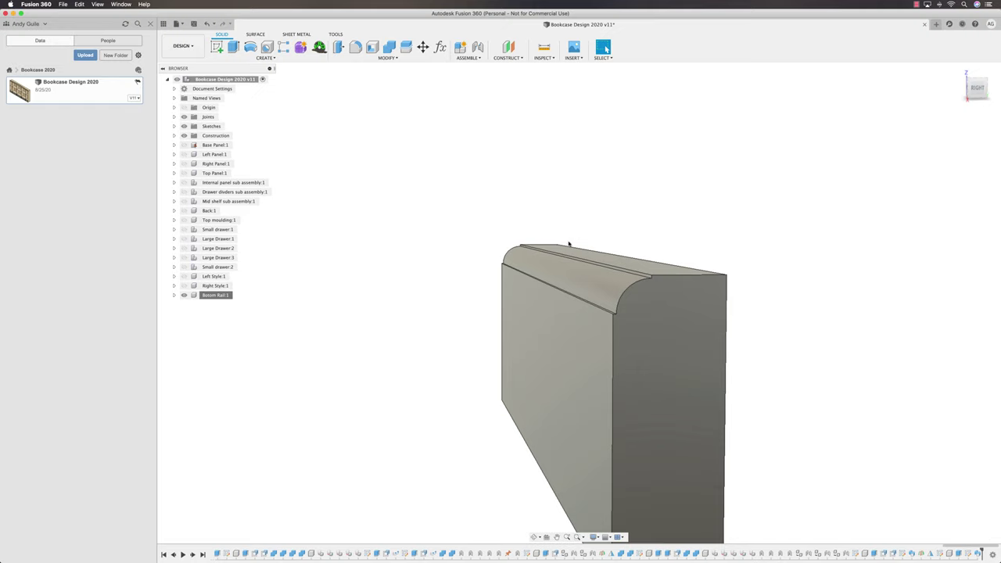
Step: Unisolate the bottom rail to show the whole bookcase and examine how the rail meets the door's left style
right_click(223, 295)
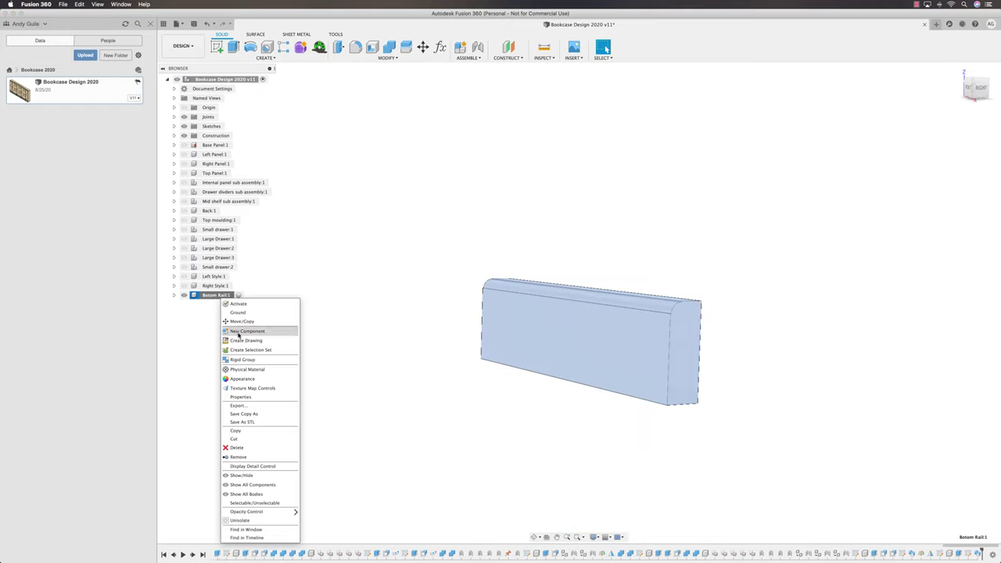
click(241, 521)
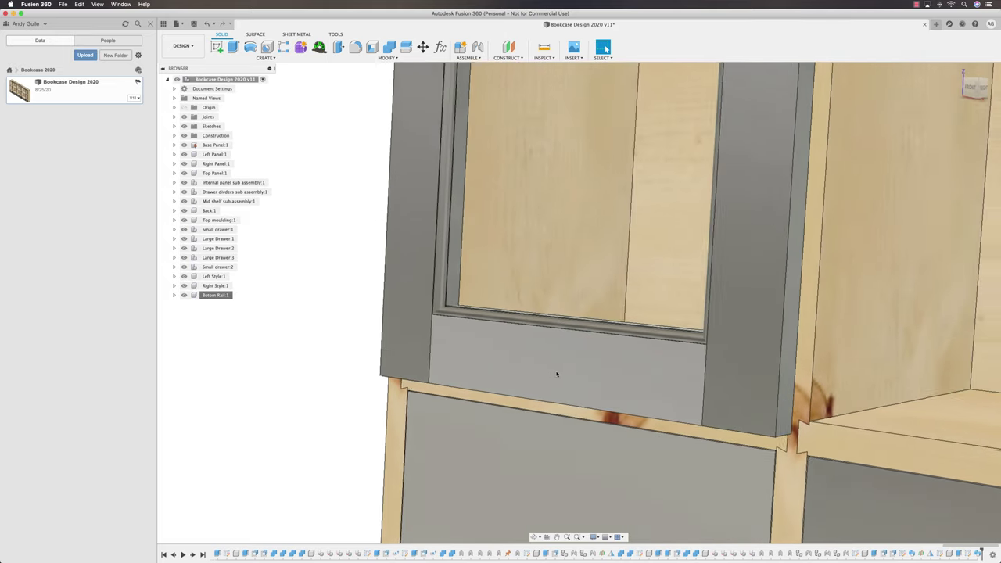
shift+middle_drag(557, 374, 734, 336)
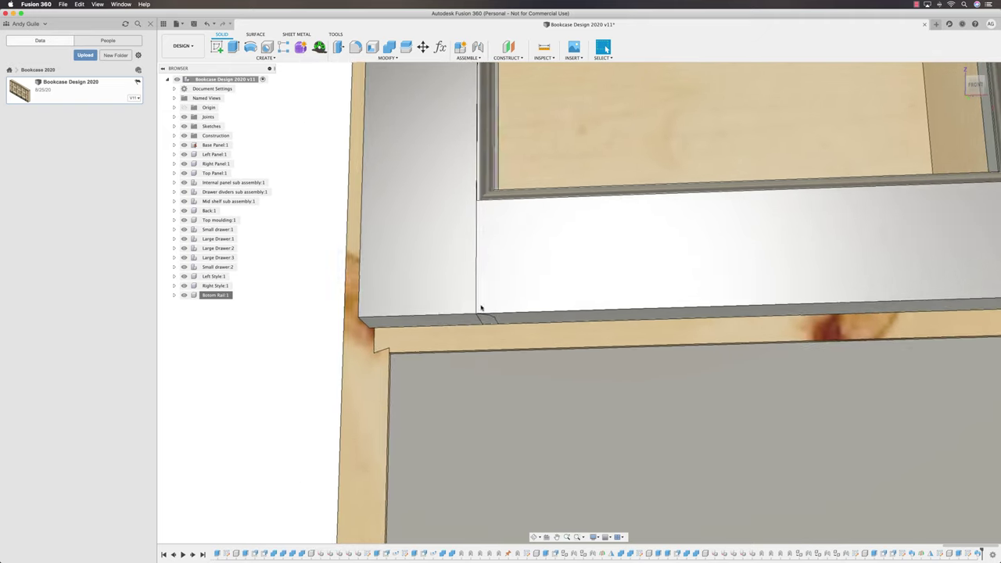
key(v)
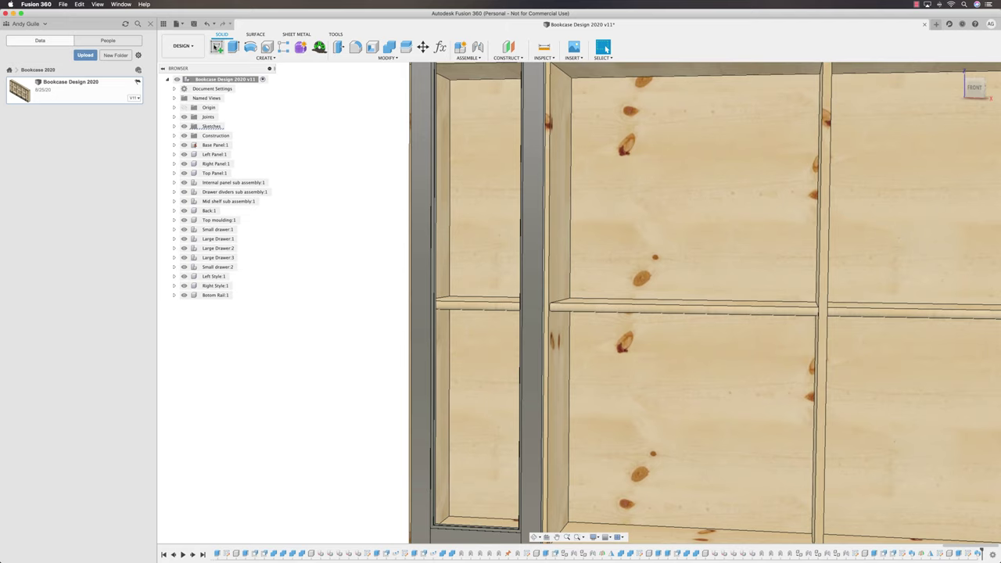
Step: Start a sketch on the left style's front face and draw a rectangle about 80 mm high between the styles, across the middle shelf
click(218, 48)
click(421, 312)
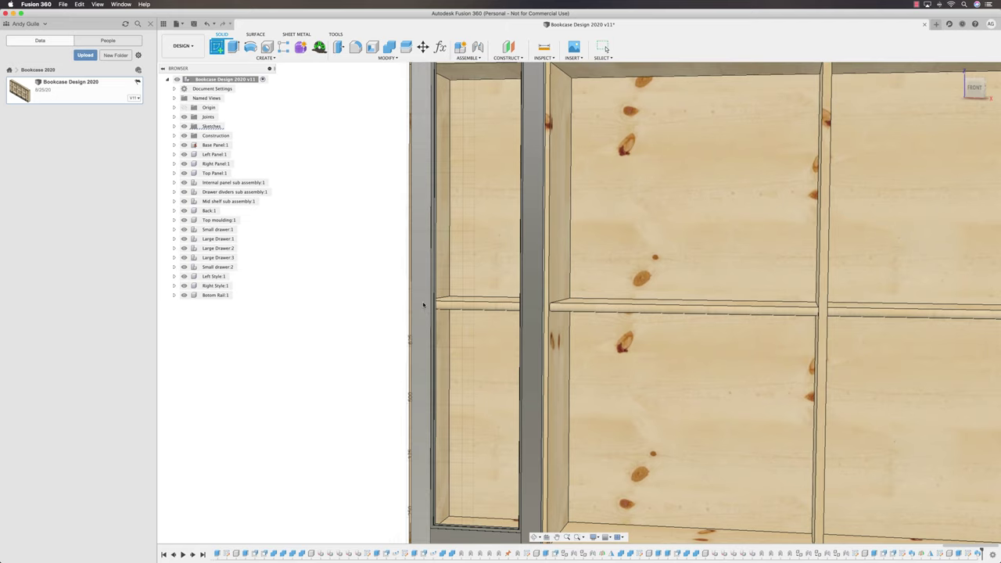
click(424, 307)
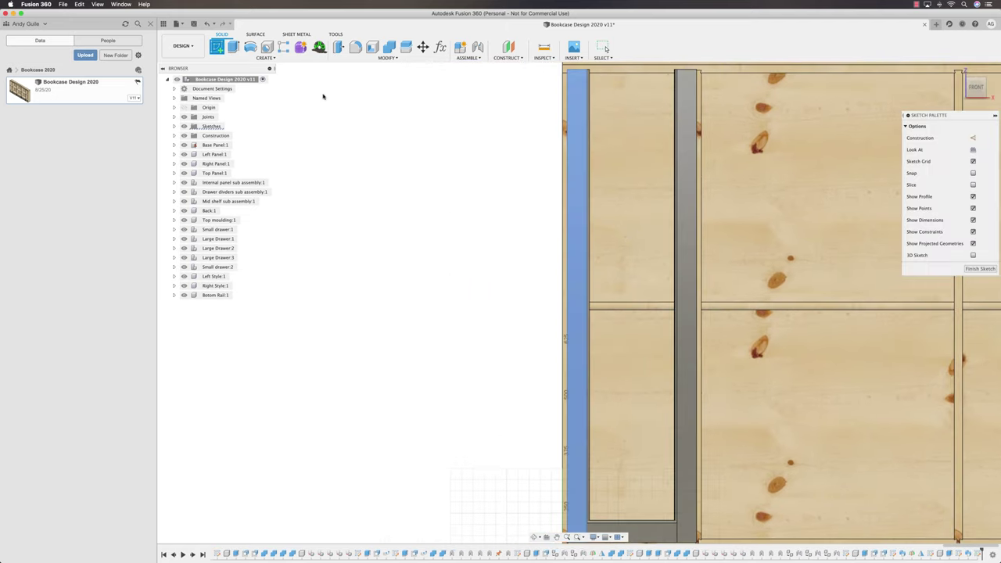
click(233, 47)
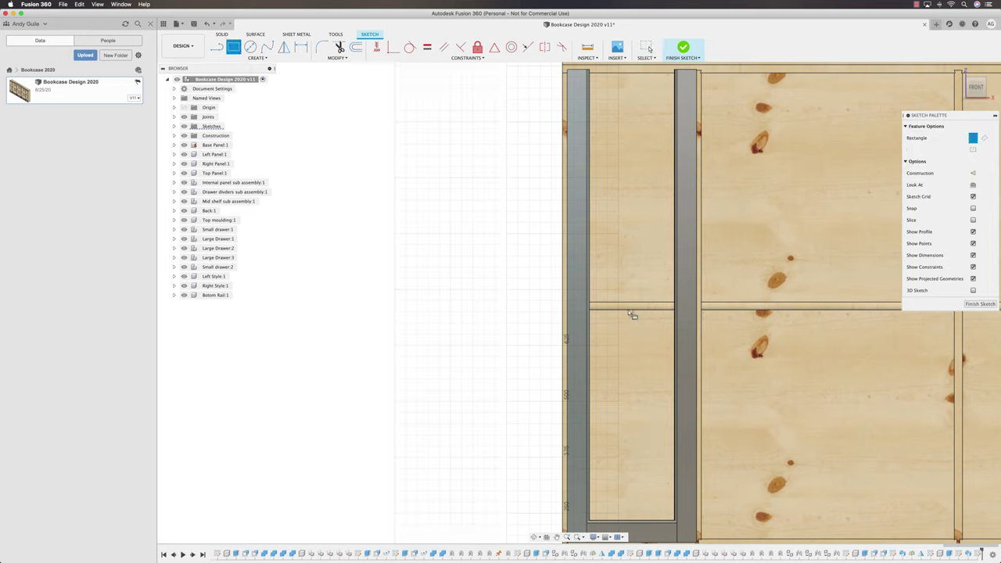
click(602, 291)
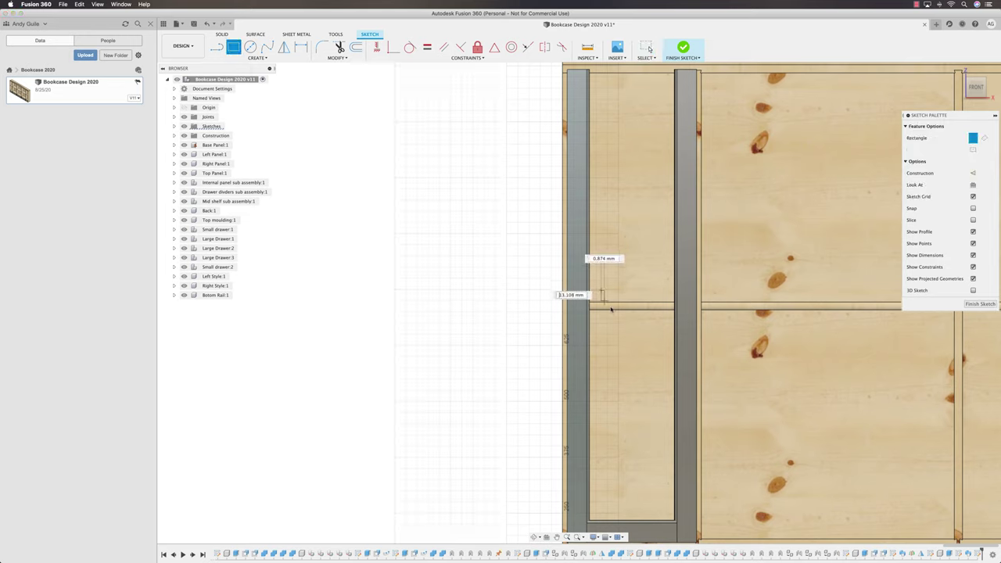
click(666, 329)
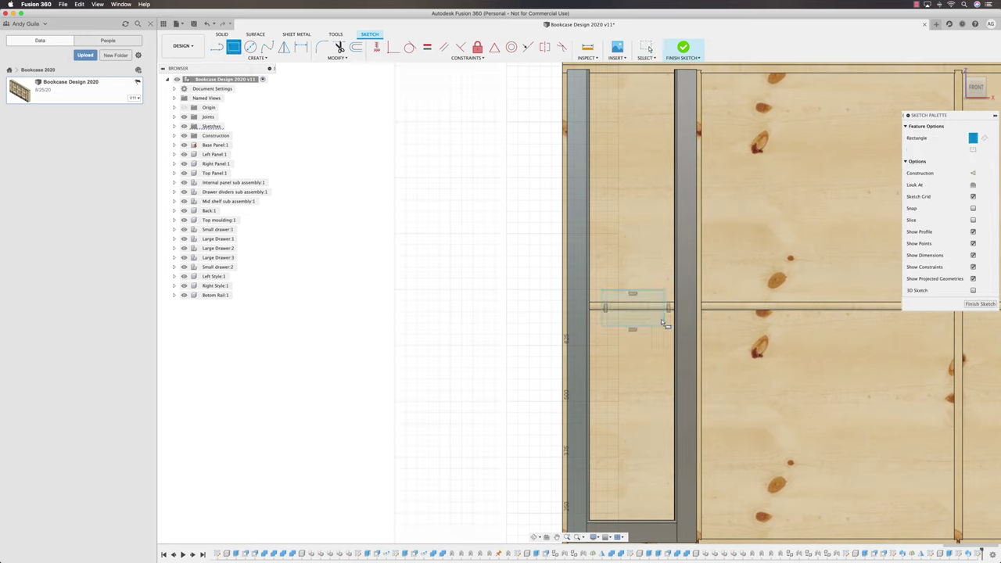
key(Escape)
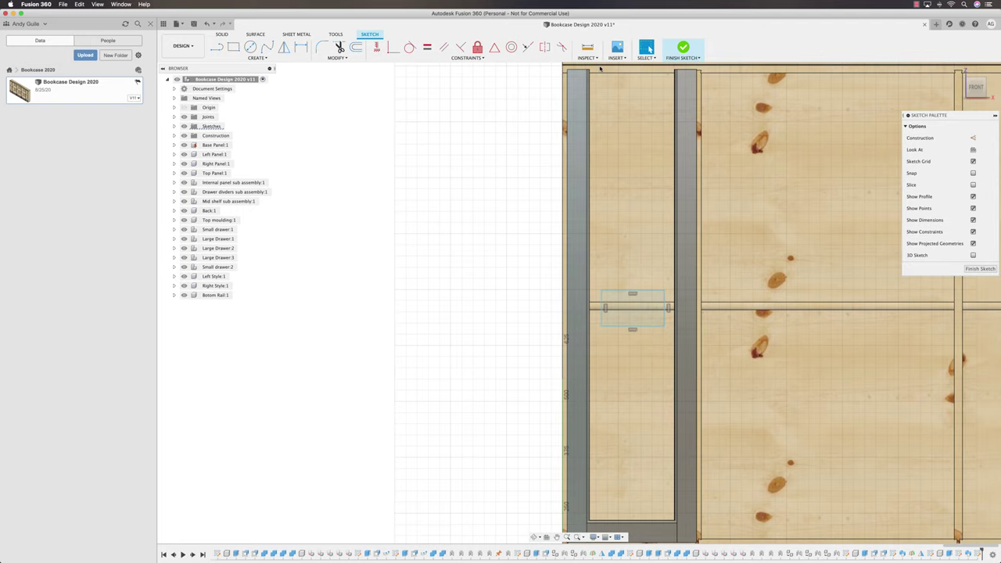
Step: Make the rectangle's two short sides collinear with the inner edges of the left and right styles
click(527, 47)
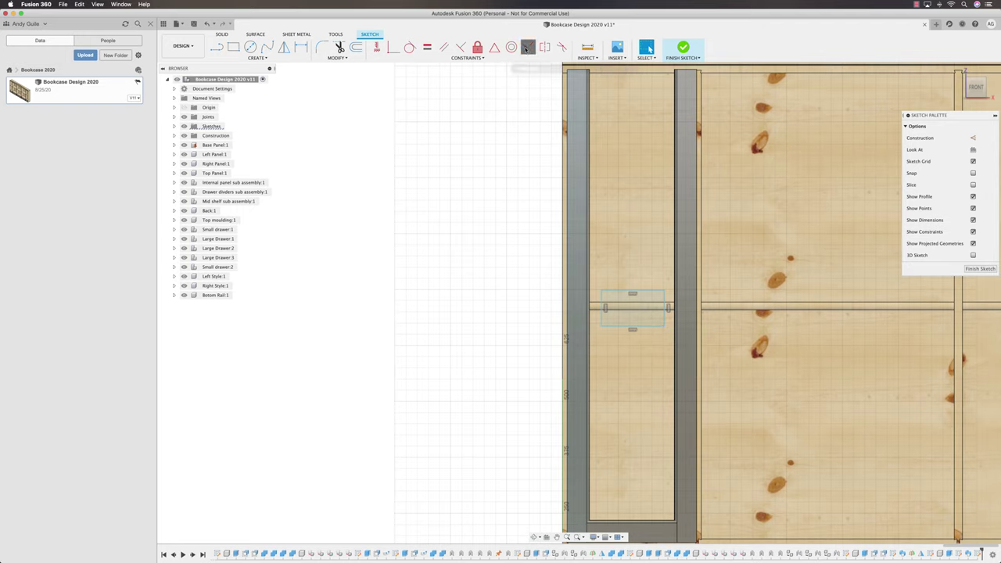
scroll(625, 324, up, 3)
scroll(591, 323, up, 3)
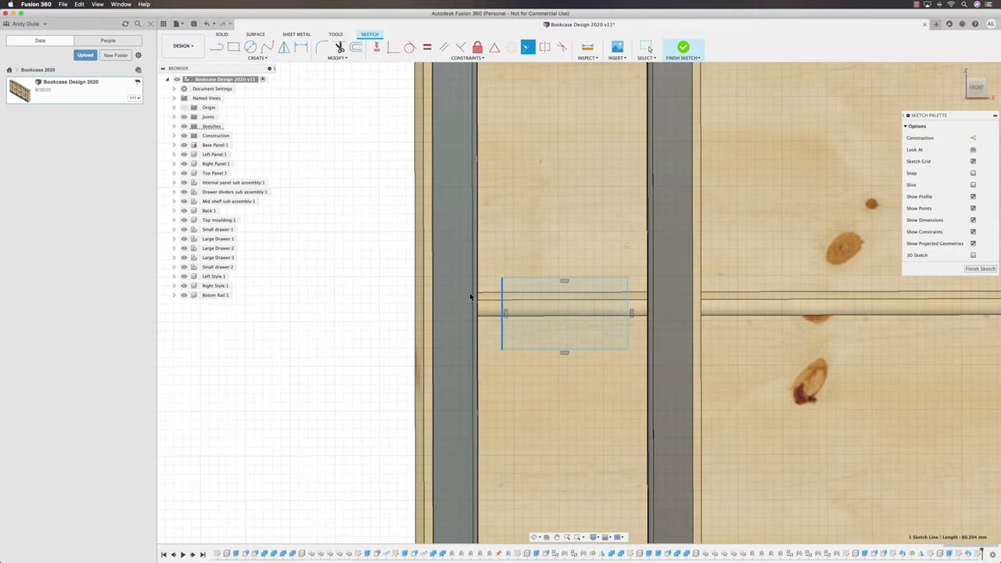
click(474, 305)
click(652, 302)
click(653, 305)
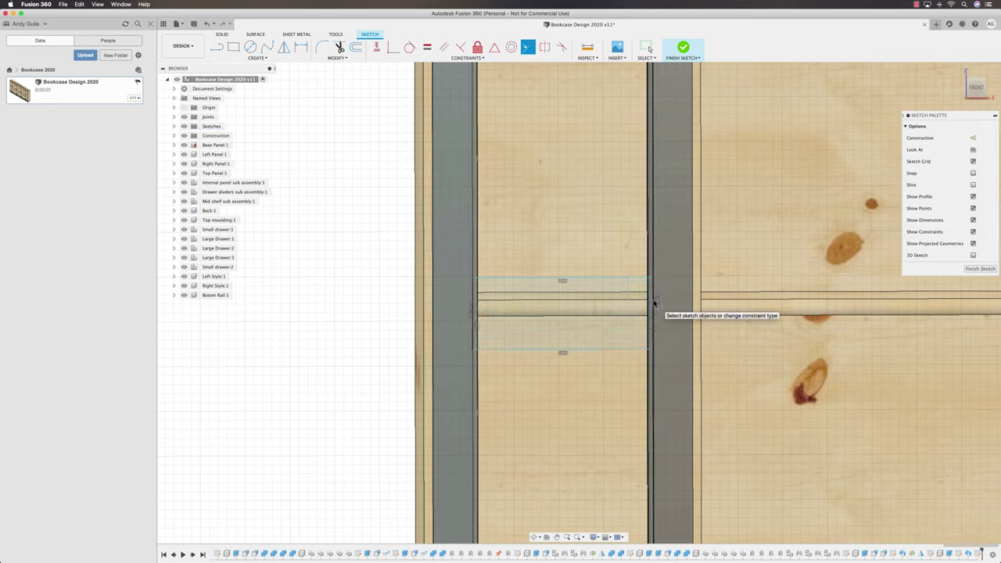
key(Escape)
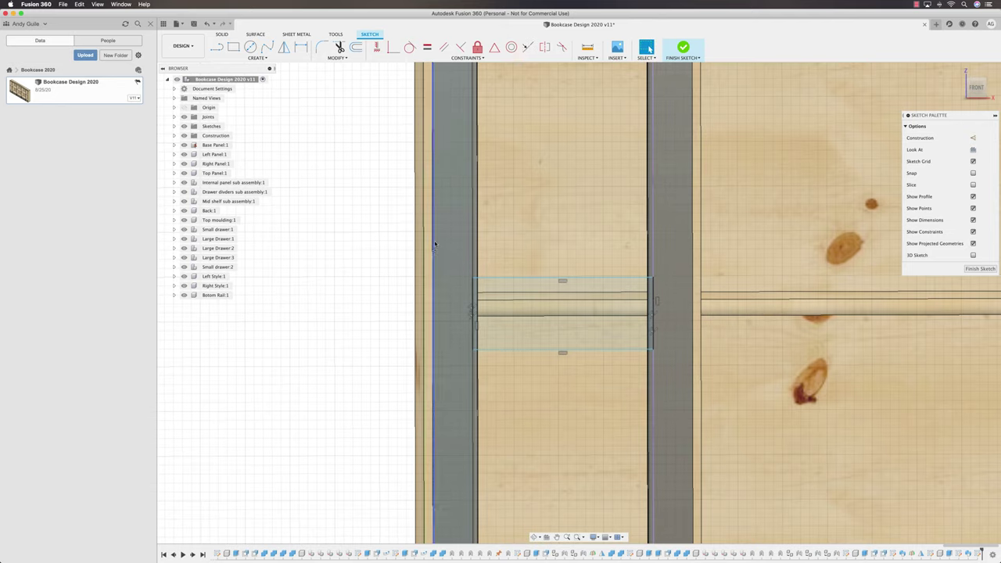
Step: Dimension the rectangle's height with the Style_RailsWidth parameter
click(301, 46)
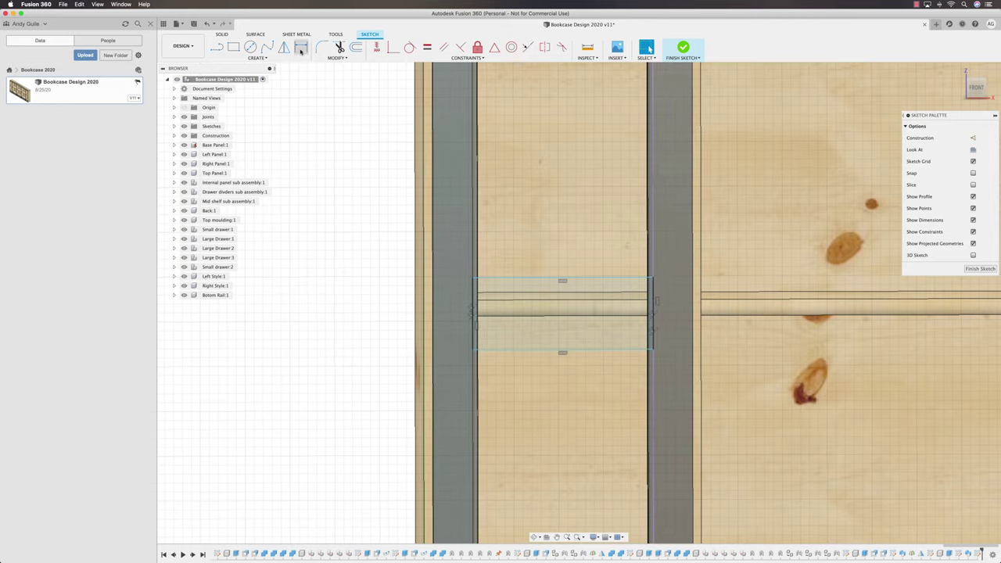
click(500, 280)
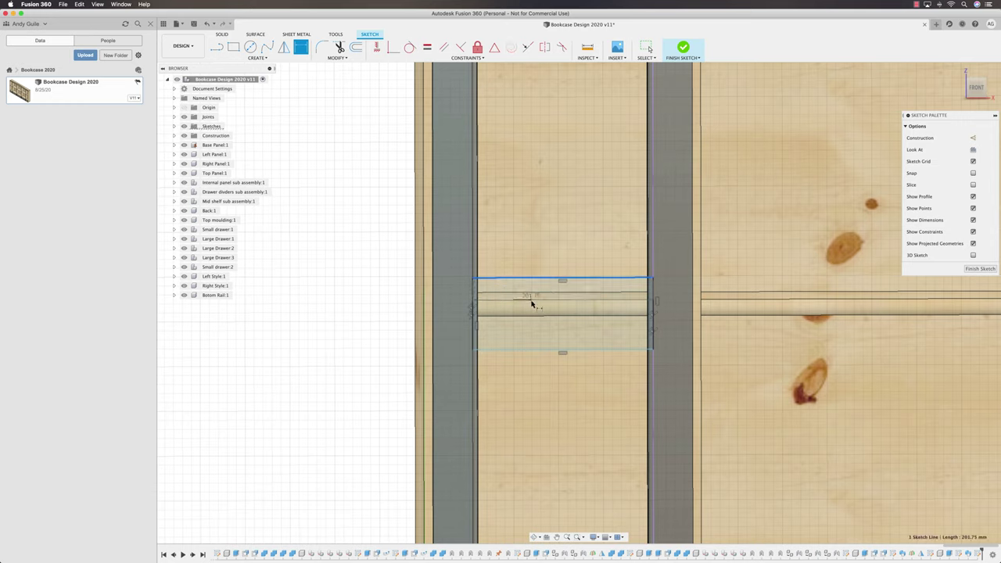
click(510, 351)
click(513, 315)
text(s)
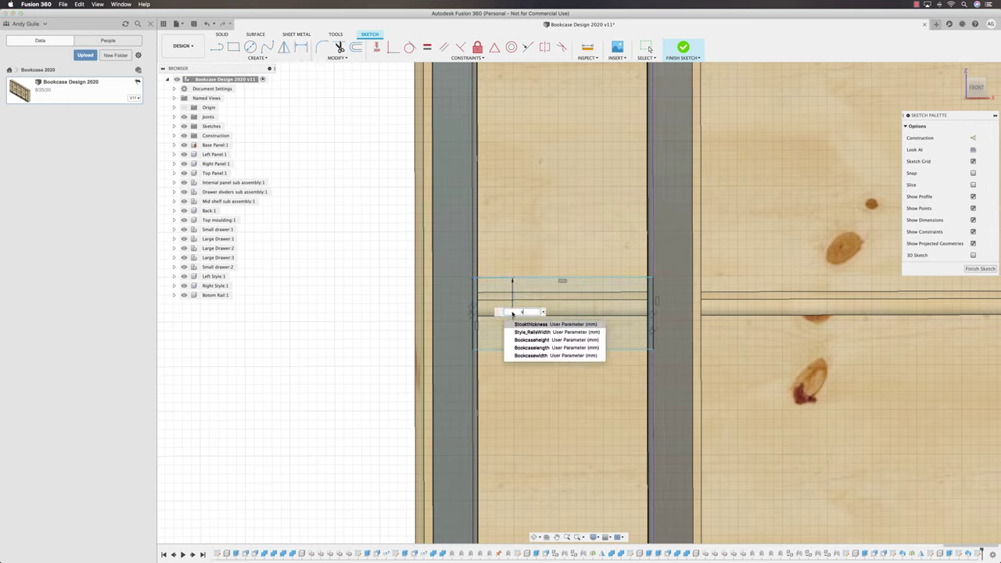
click(545, 336)
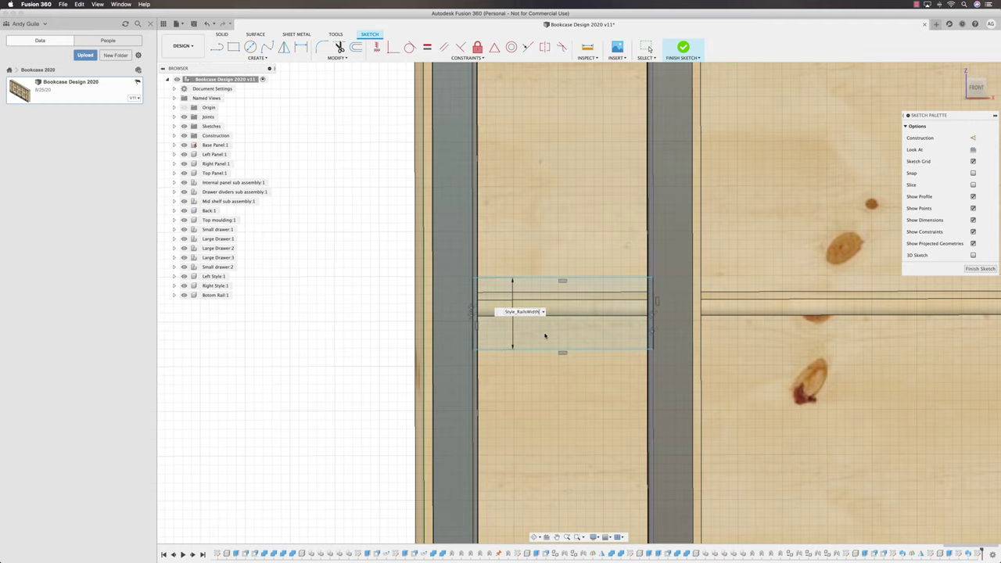
key(Return)
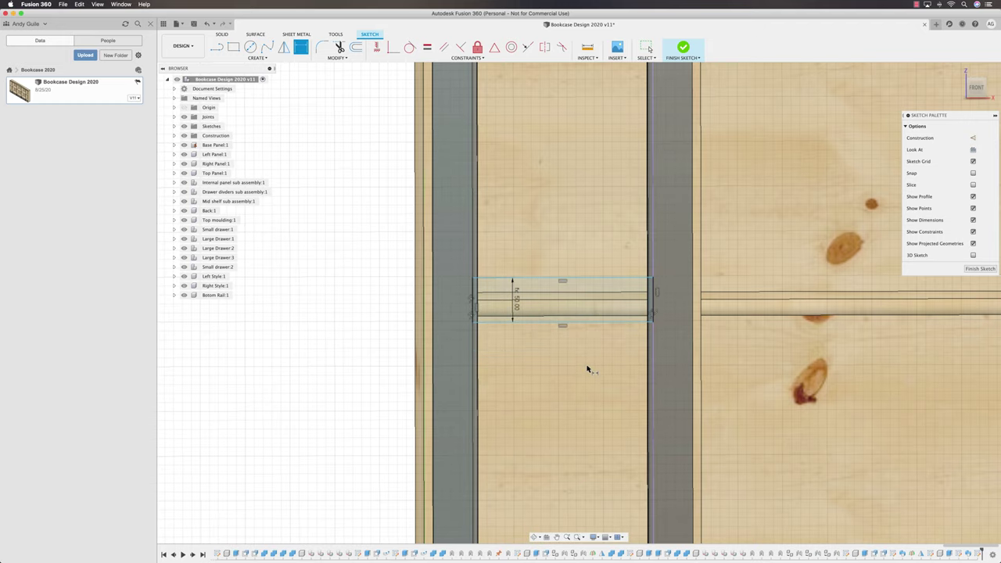
Step: Shift the rectangle slightly upward between the two styles, keeping it near the middle shelf
mouse_move(588, 369)
shift+middle_down()
mouse_move(550, 365)
mouse_move(515, 316)
shift+middle_up()
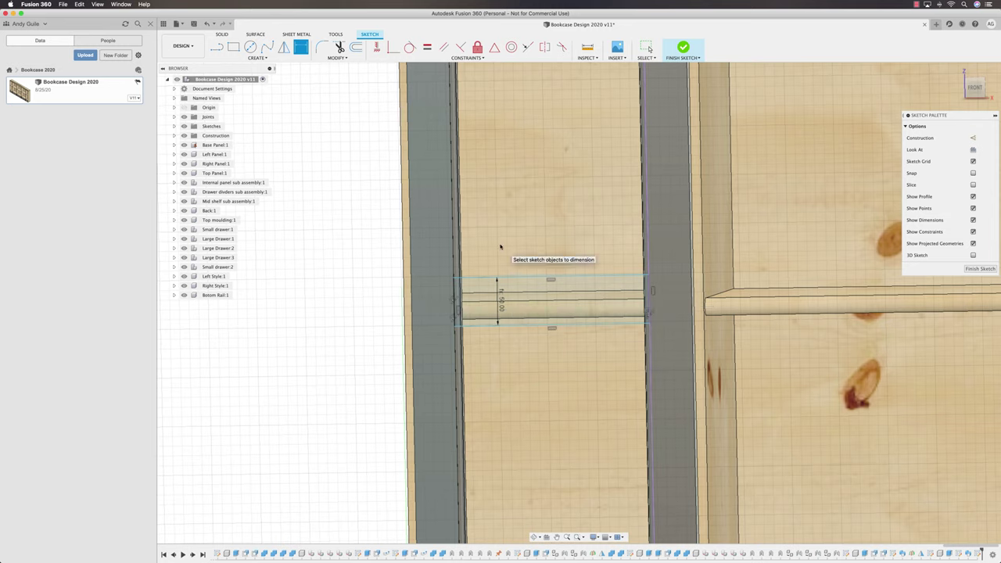
key(Escape)
mouse_move(532, 277)
mouse_down()
mouse_move(529, 226)
mouse_move(508, 291)
mouse_up()
mouse_move(506, 234)
mouse_down()
mouse_move(509, 187)
mouse_move(509, 462)
mouse_move(503, 277)
mouse_move(518, 172)
mouse_move(490, 386)
mouse_move(505, 226)
mouse_move(472, 442)
mouse_move(521, 188)
mouse_move(503, 386)
mouse_move(514, 245)
mouse_move(501, 276)
mouse_move(518, 257)
mouse_up()
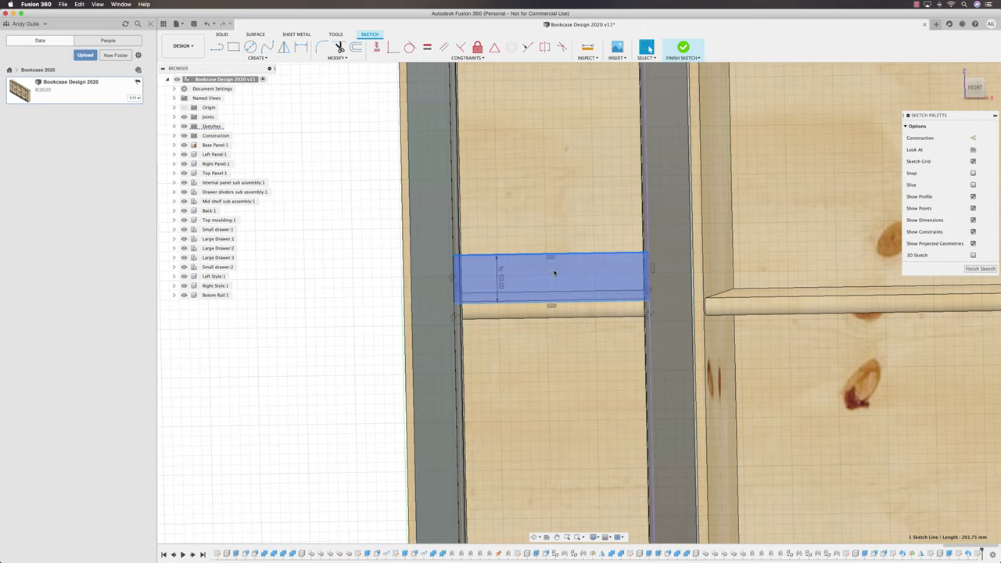
scroll(499, 309, down, 5)
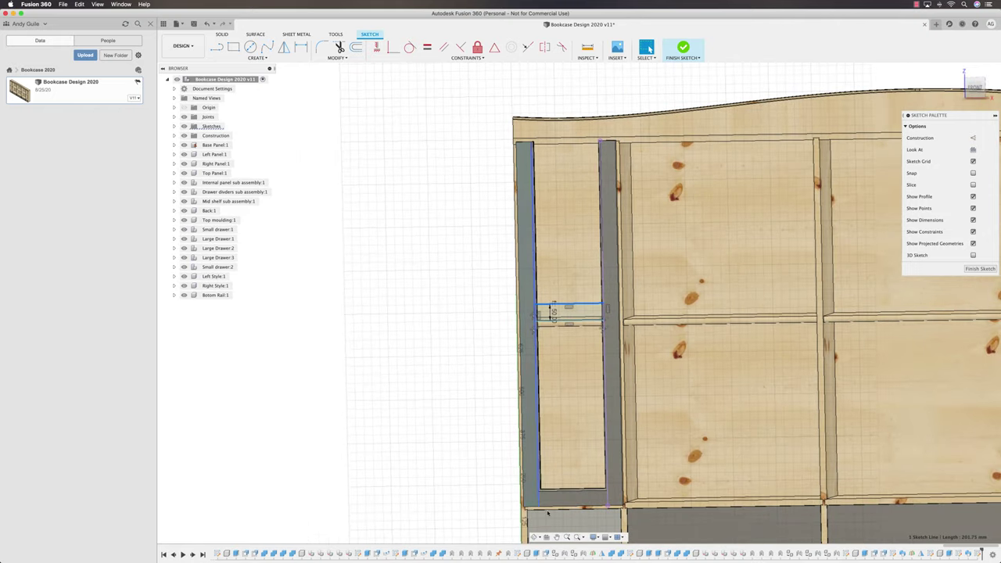
Step: Apply a midpoint constraint between the rectangle's left side and the left style's inner edge, and finish the sketch
scroll(571, 360, up, 5)
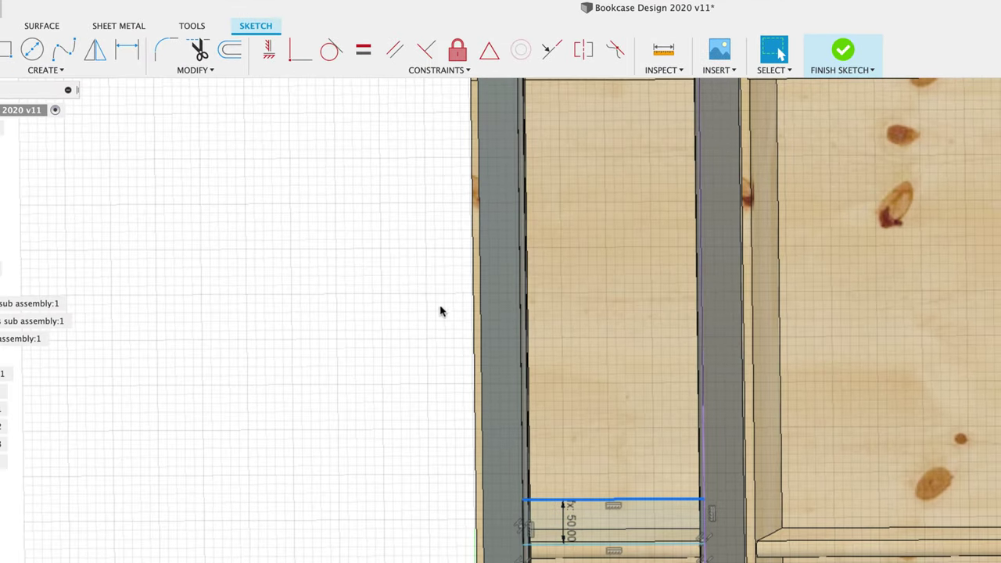
click(490, 58)
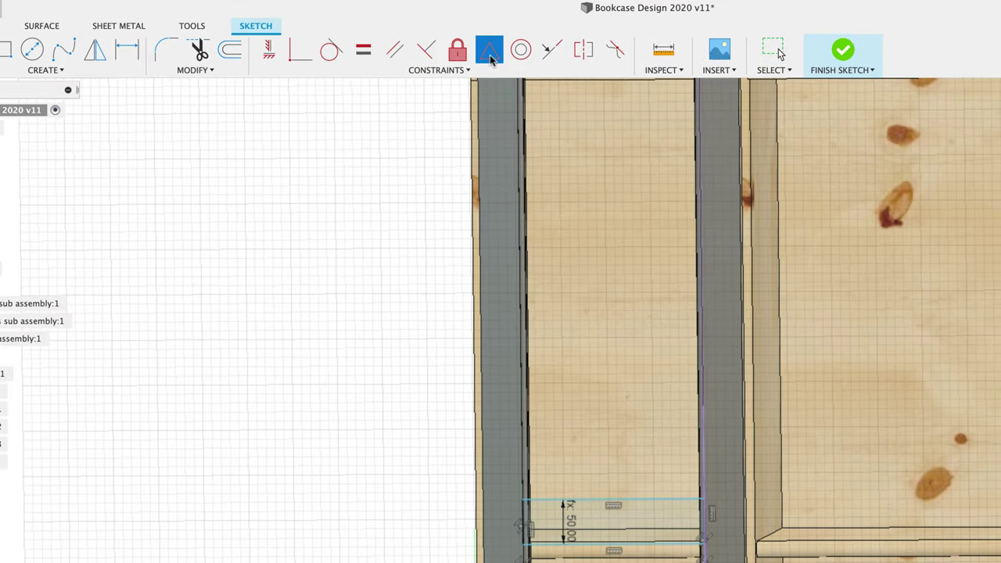
scroll(536, 488, up, 5)
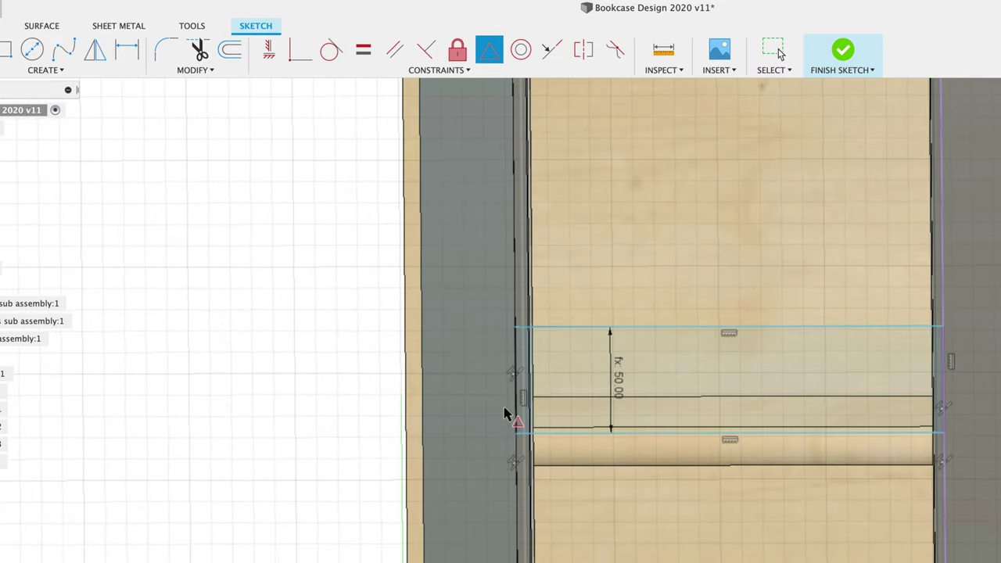
click(516, 353)
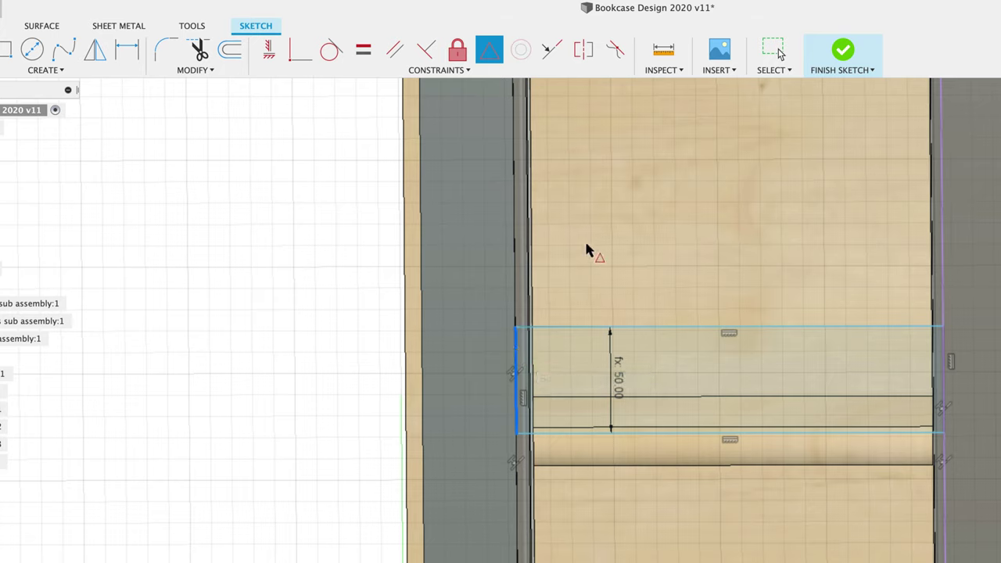
click(515, 248)
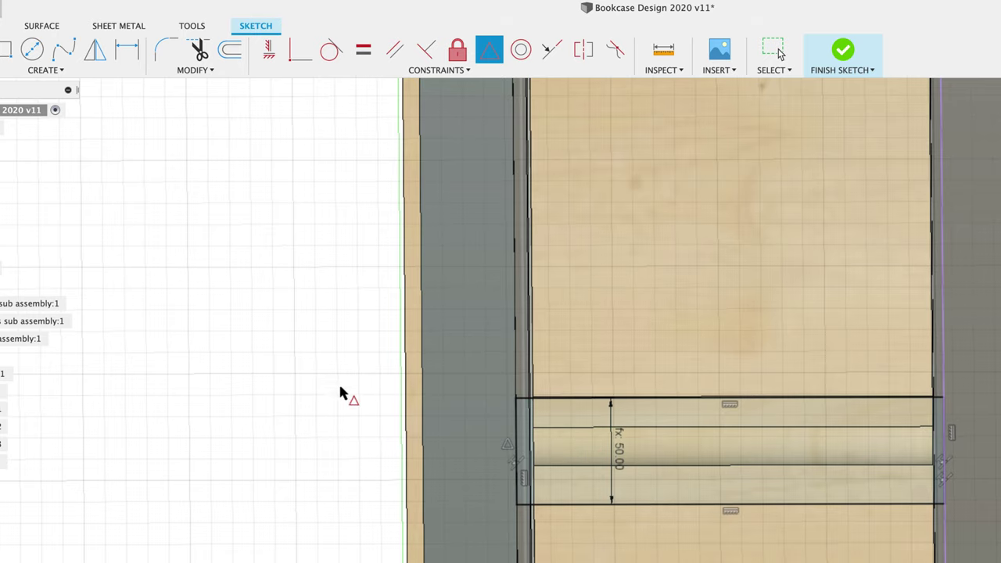
key(Escape)
scroll(657, 468, down, 8)
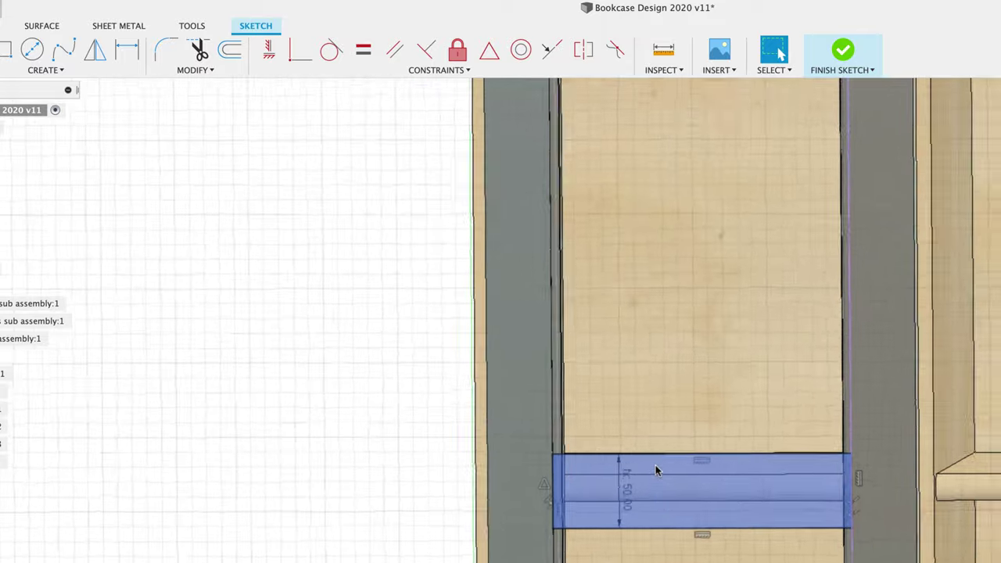
scroll(577, 286, down, 2)
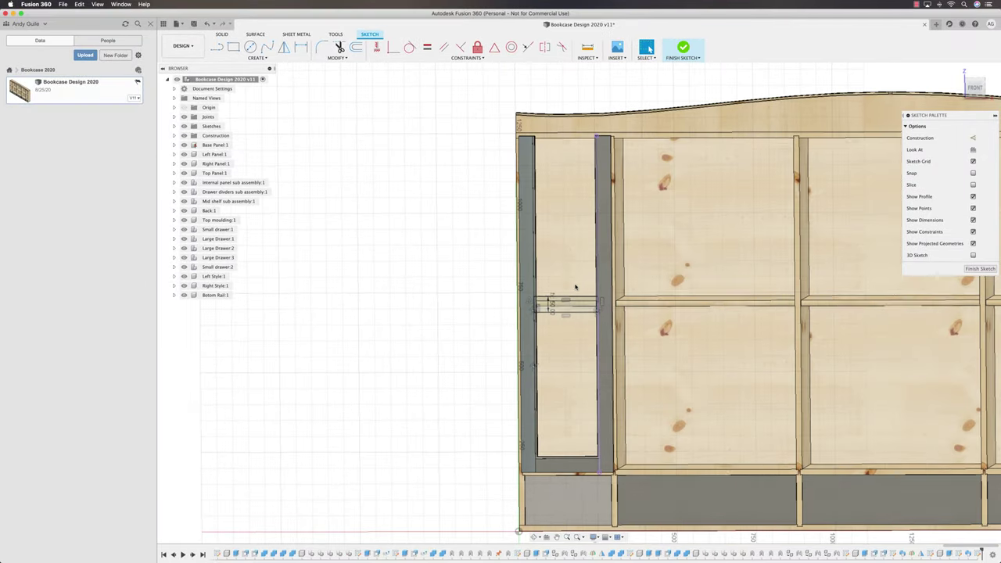
middle_drag(562, 309, 554, 308)
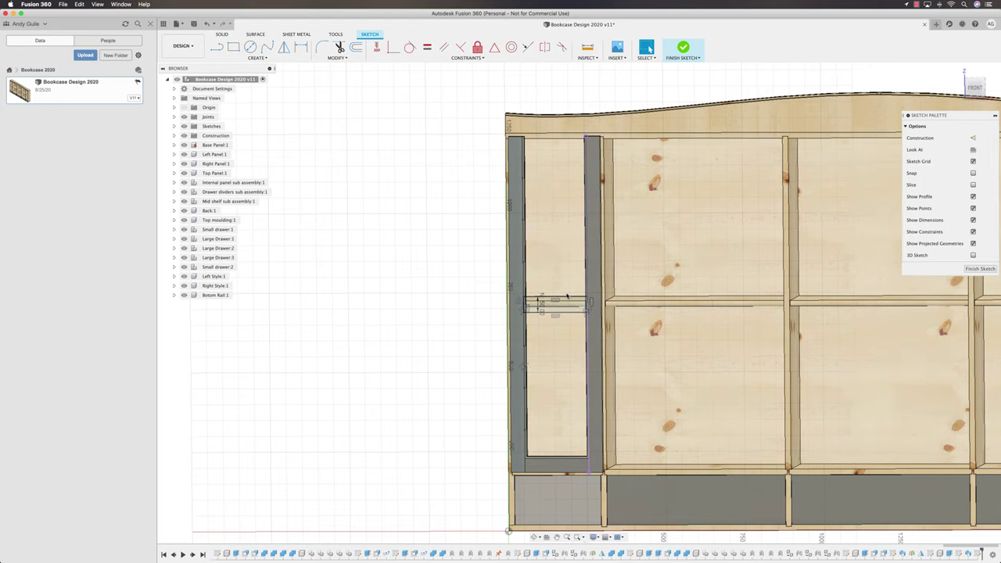
click(979, 269)
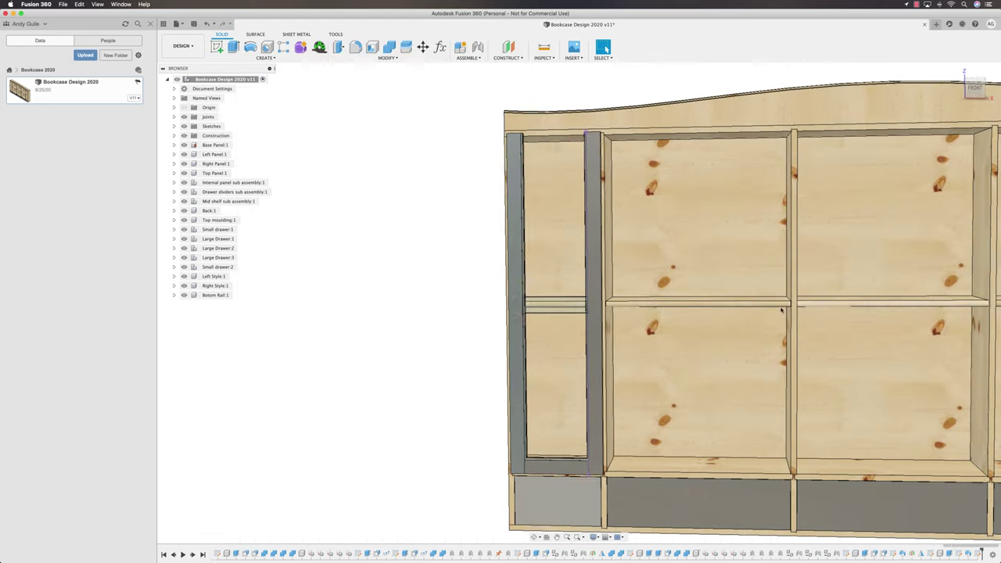
Step: Extrude the middle rail's rectangle by -Stcokthickness as a new component
scroll(572, 300, up, 5)
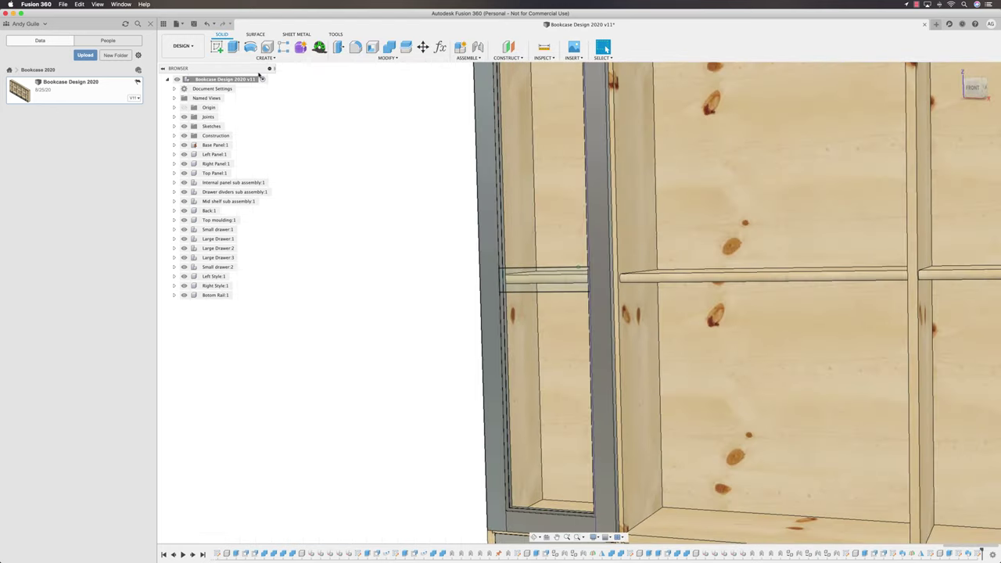
click(233, 47)
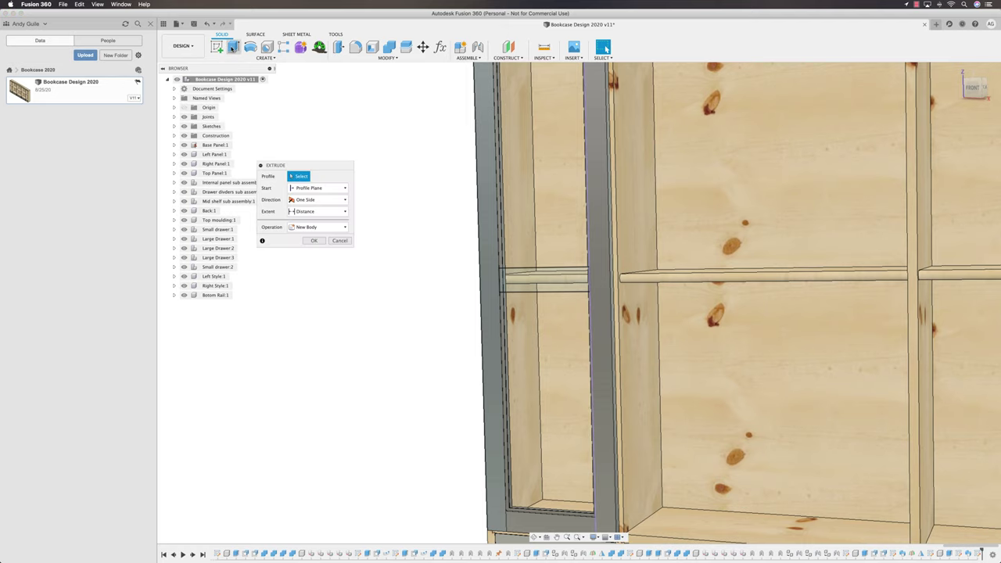
click(533, 282)
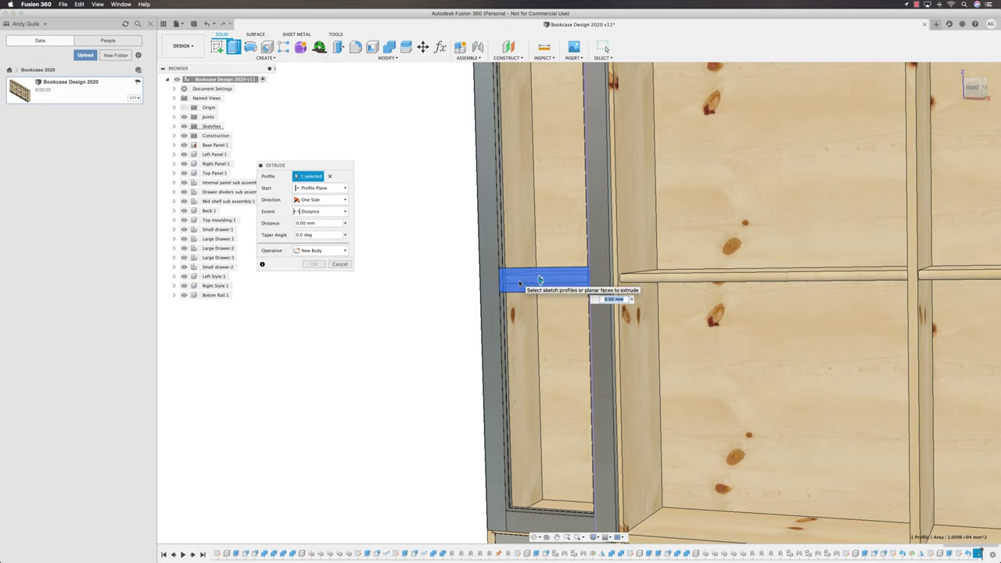
drag(540, 280, 551, 280)
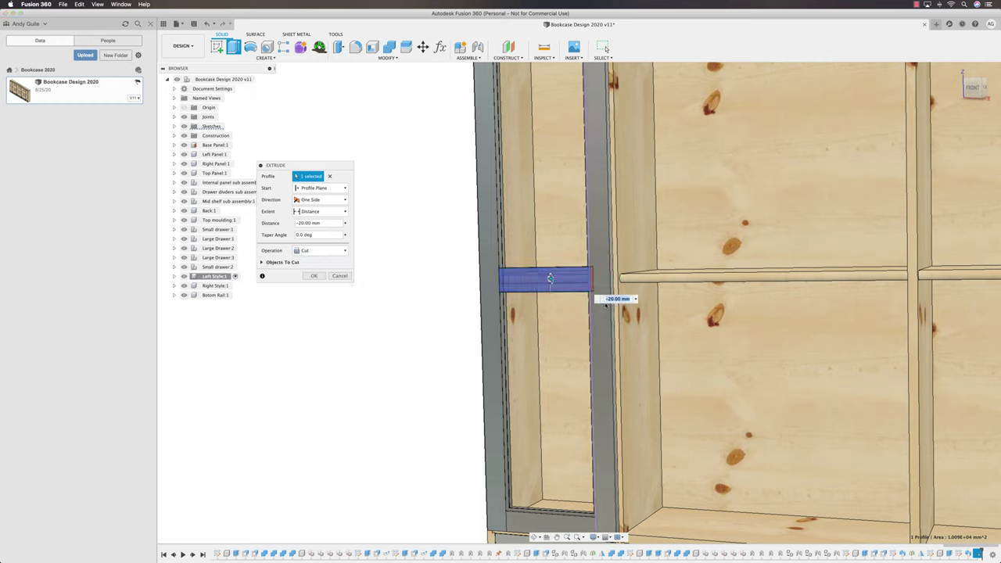
text(s)
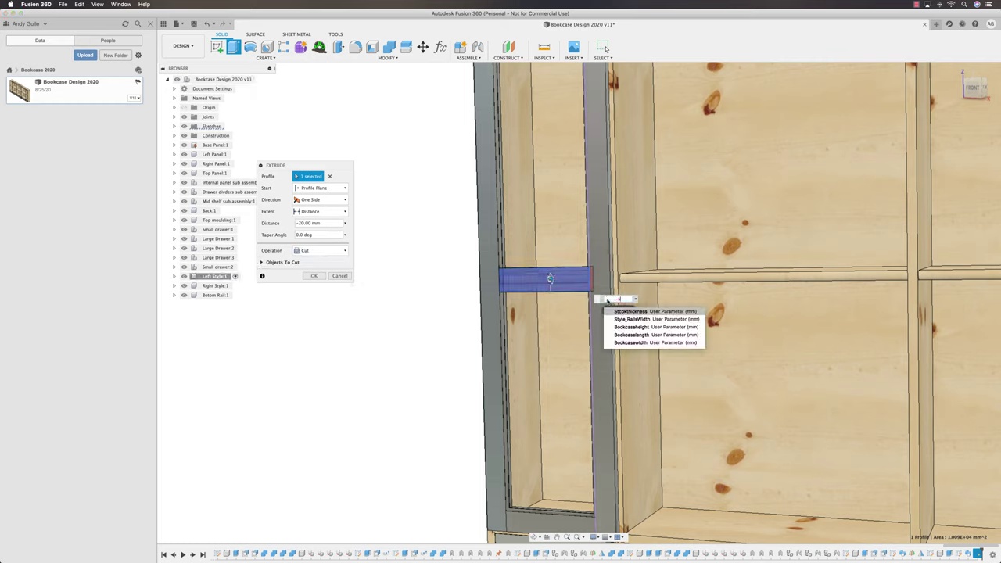
click(630, 313)
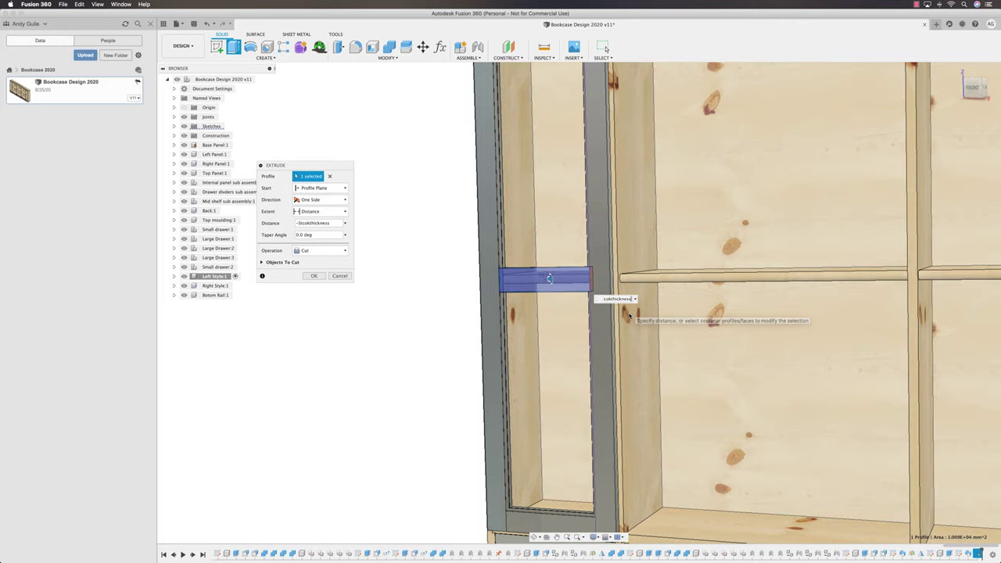
scroll(564, 296, up, 5)
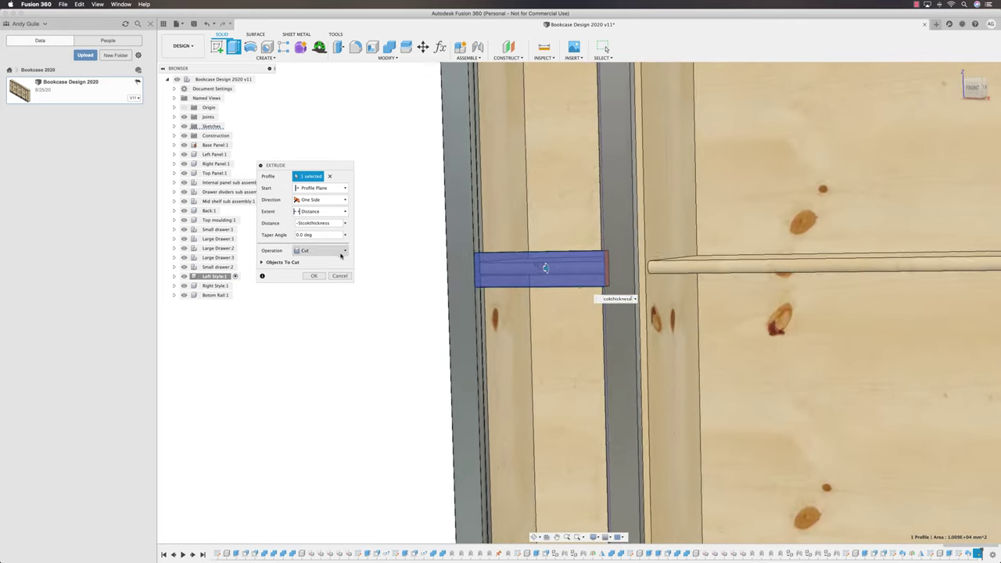
click(319, 250)
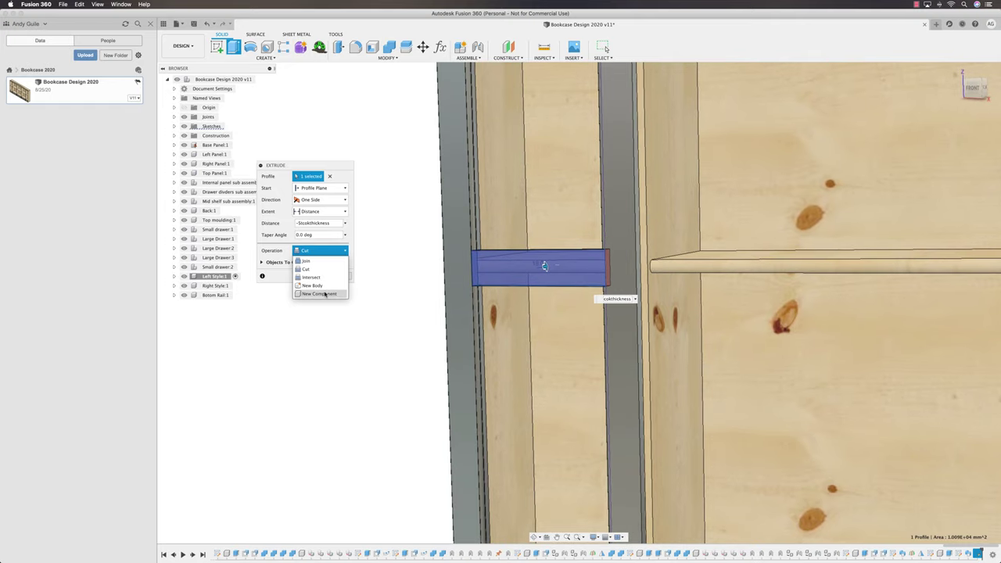
click(319, 293)
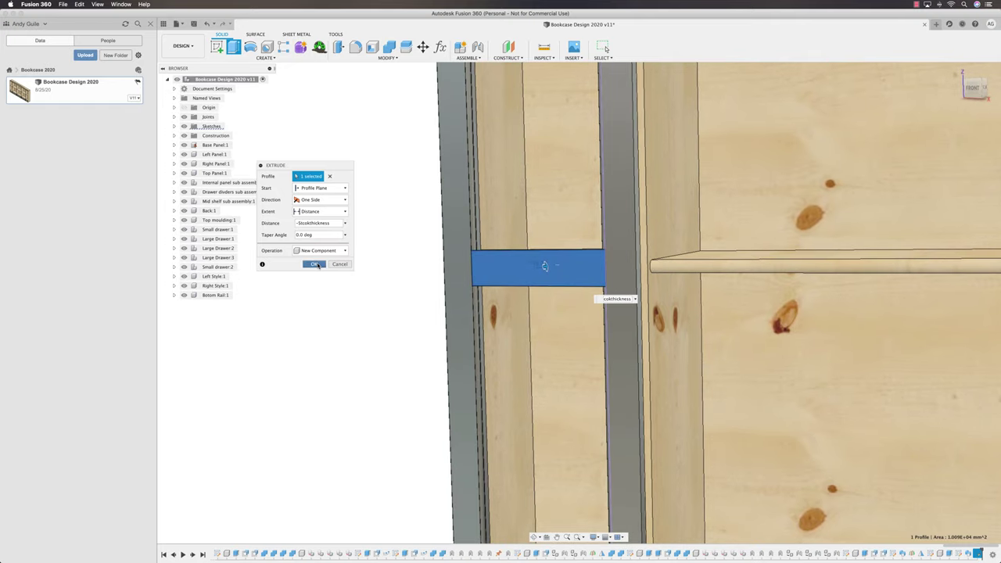
click(315, 265)
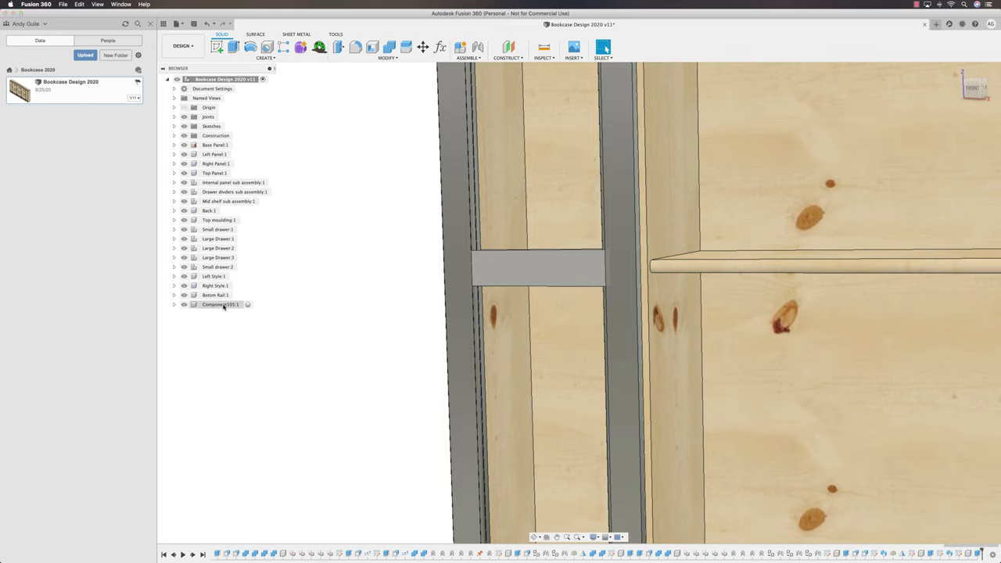
Step: Rename the new component as Ctr Rail and isolate it
click(222, 304)
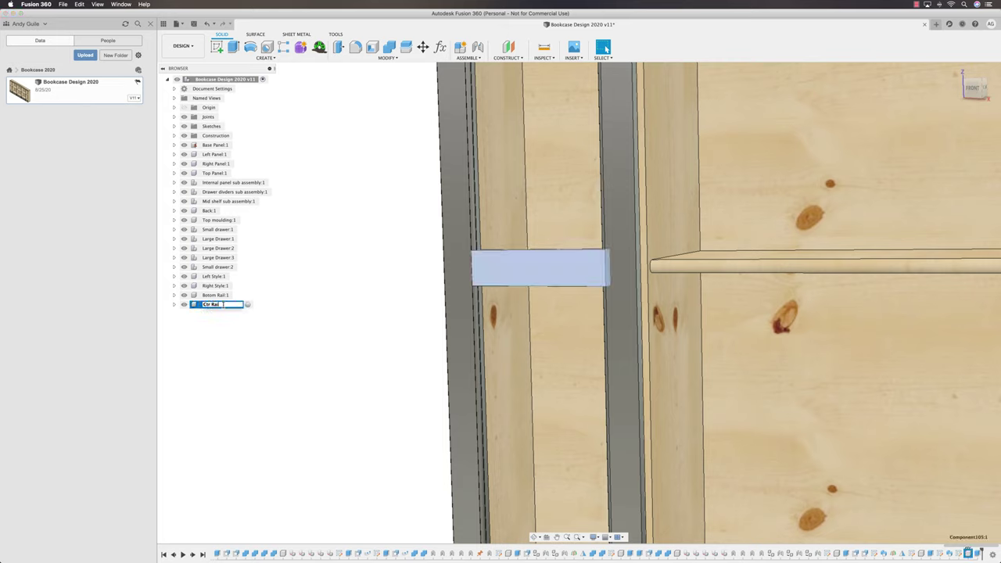
key(Return)
click(311, 329)
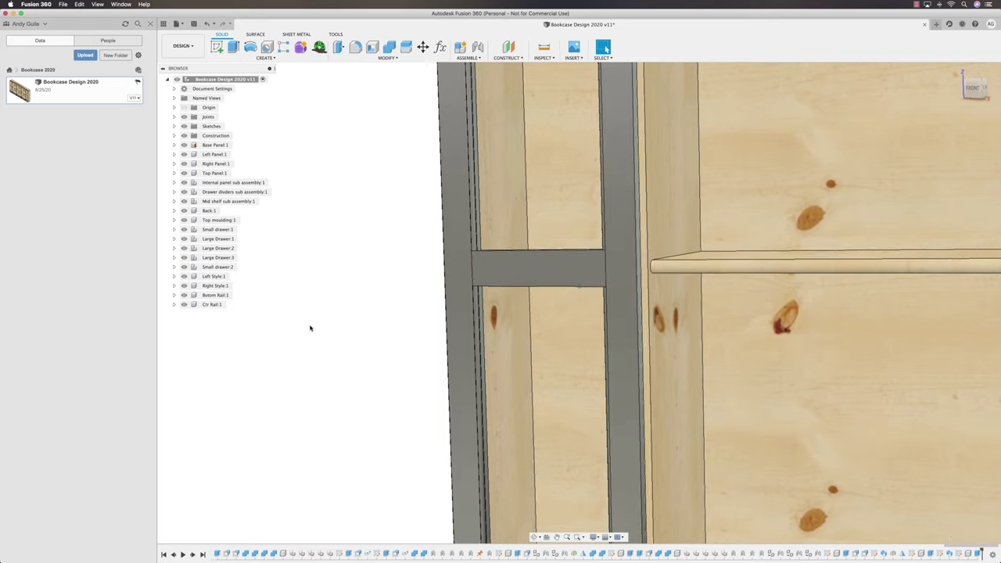
scroll(311, 328, down, 2)
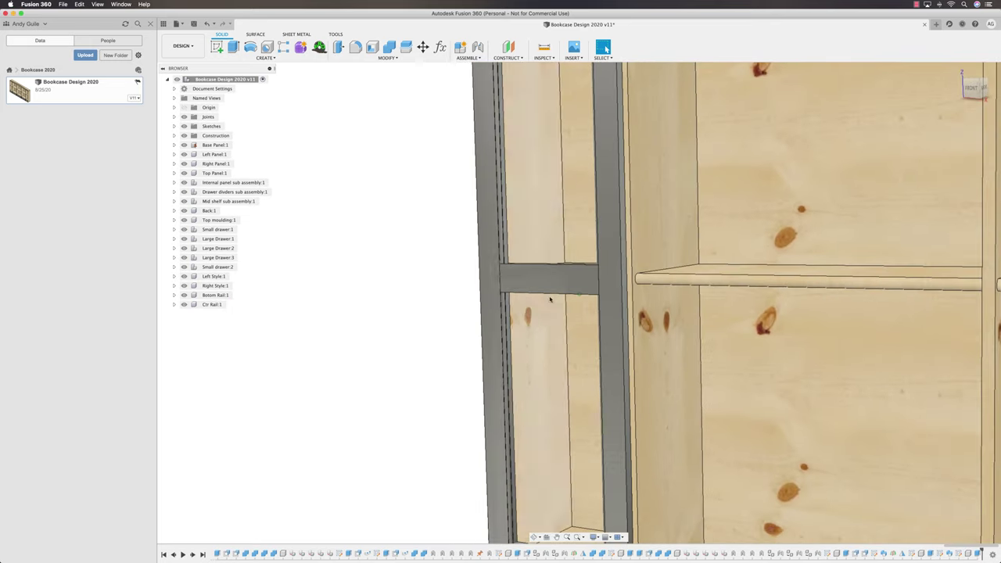
right_click(209, 304)
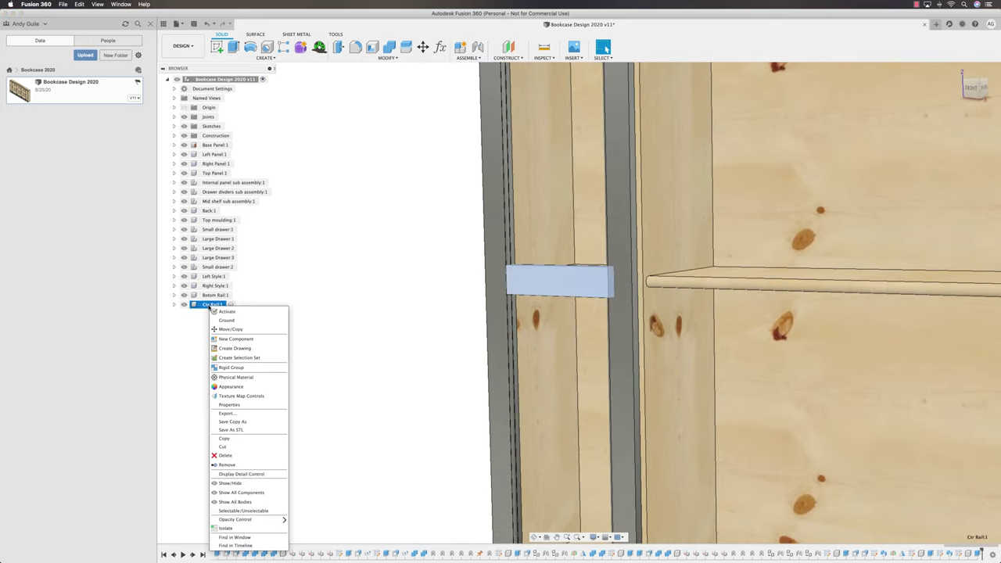
click(226, 528)
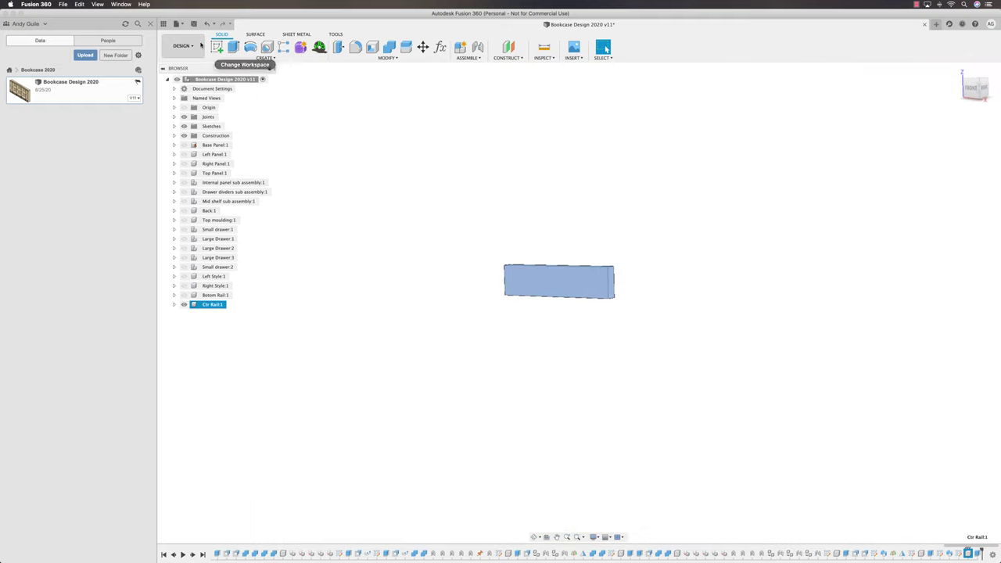
Step: Start a sketch on the centre rail's right end face and draw a rectangle about 6.6 by 9.3 mm from its upper-left corner
click(620, 290)
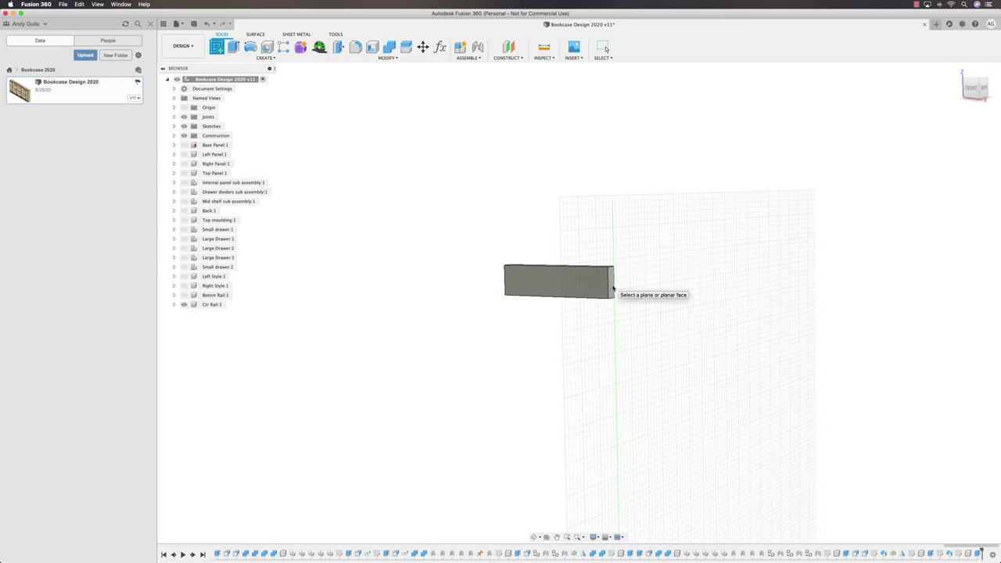
click(612, 288)
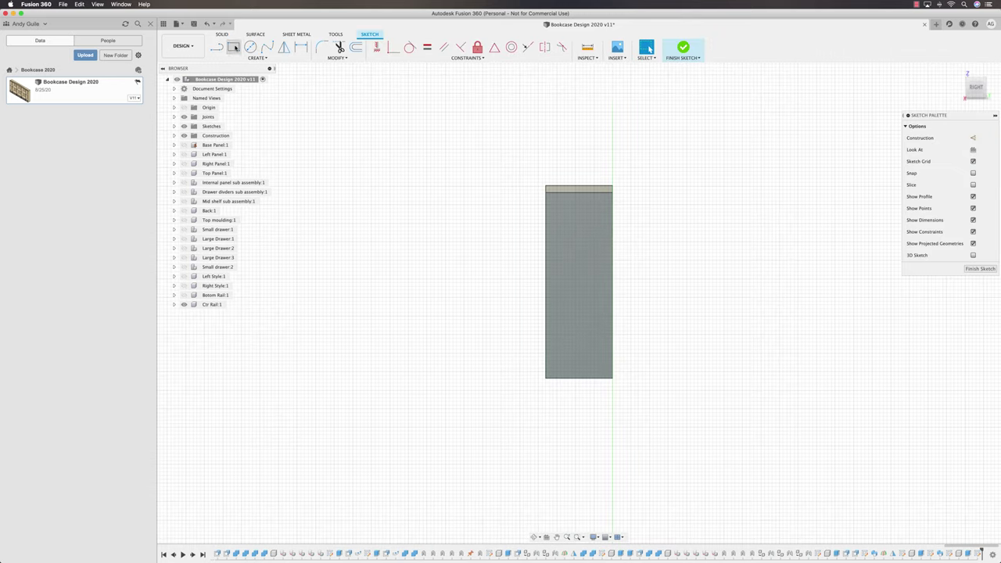
click(233, 47)
click(543, 195)
click(567, 230)
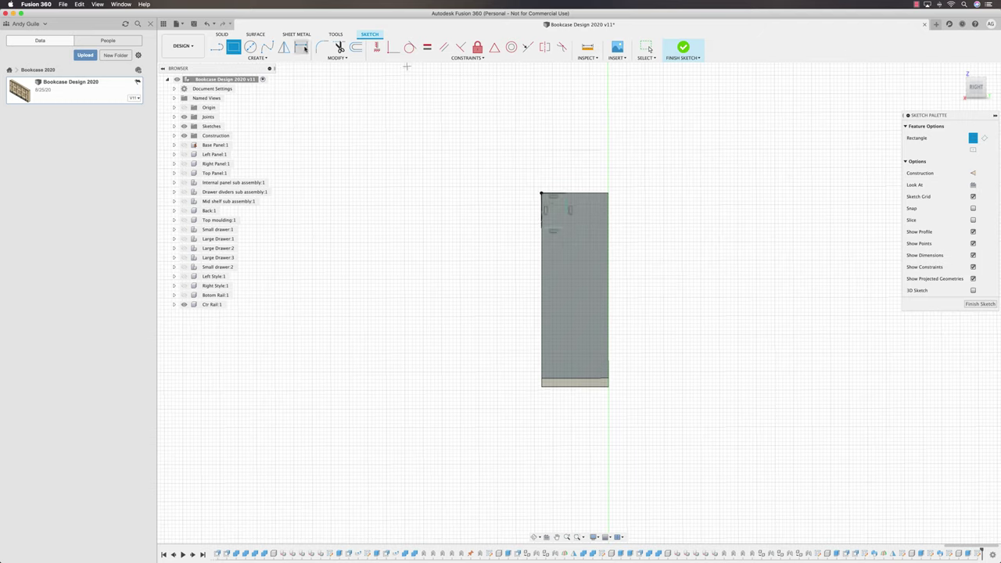
Step: Dimension the small rectangle's width and height with the Joinery parameter
click(303, 48)
click(557, 229)
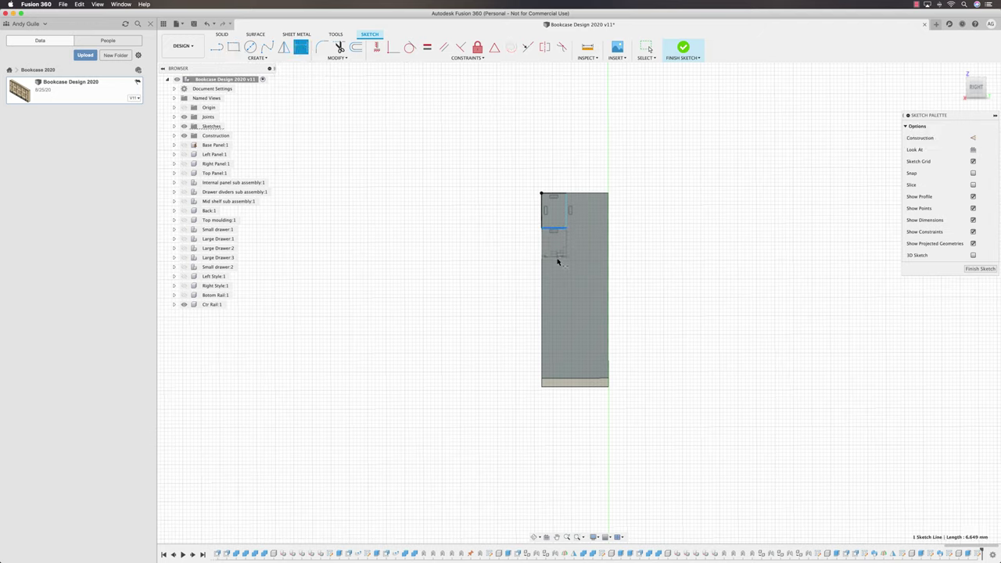
click(559, 264)
text(j)
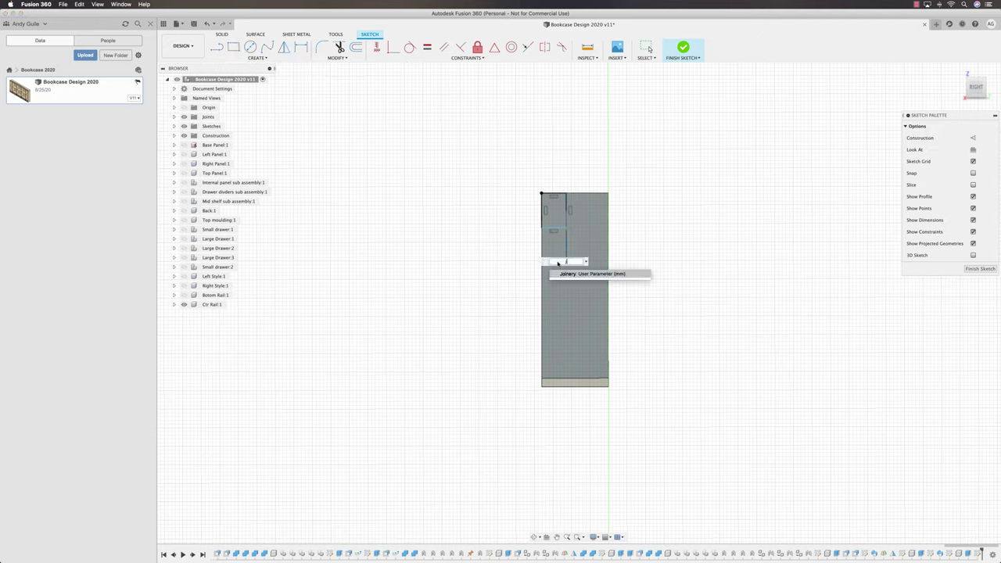
click(572, 274)
key(Return)
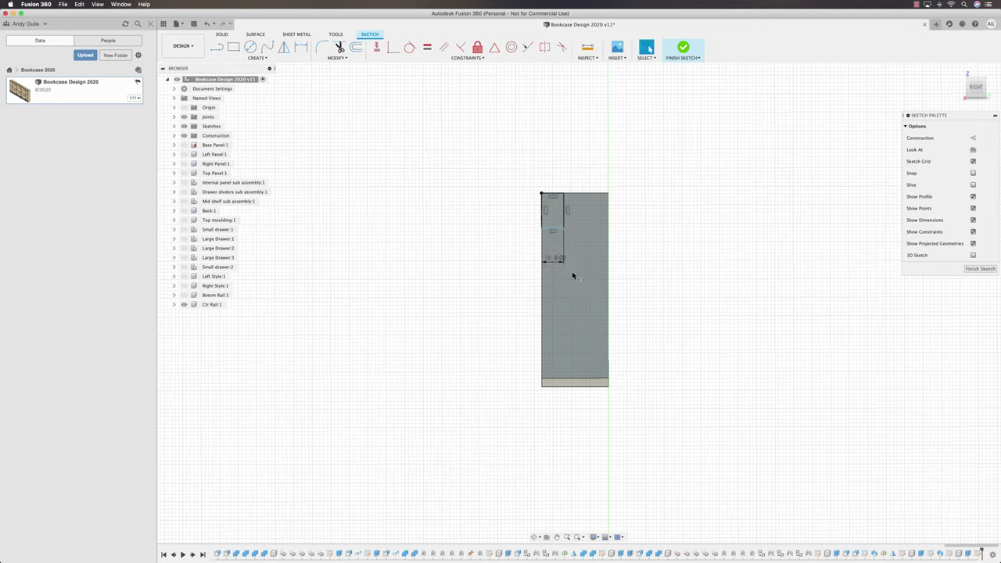
click(563, 210)
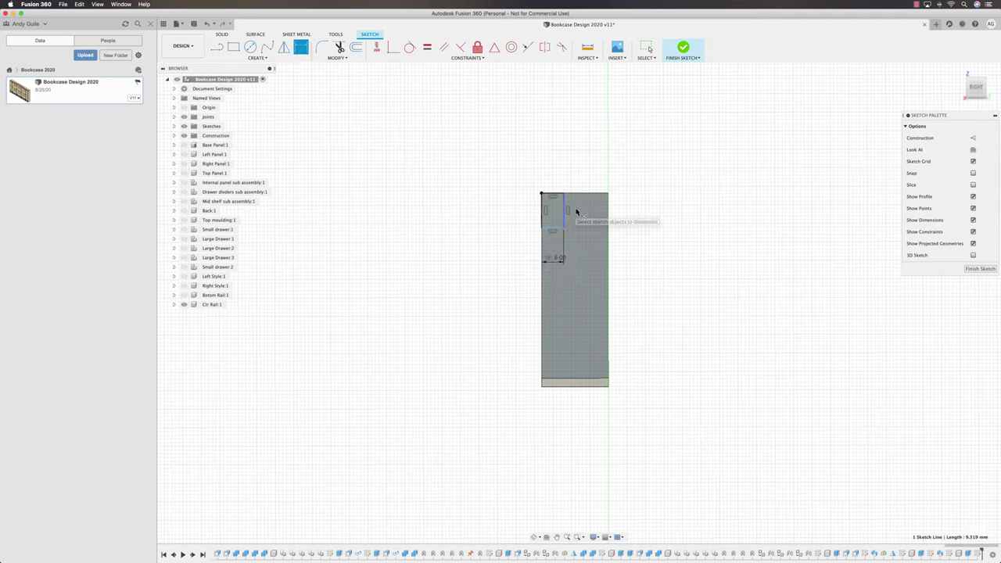
click(592, 209)
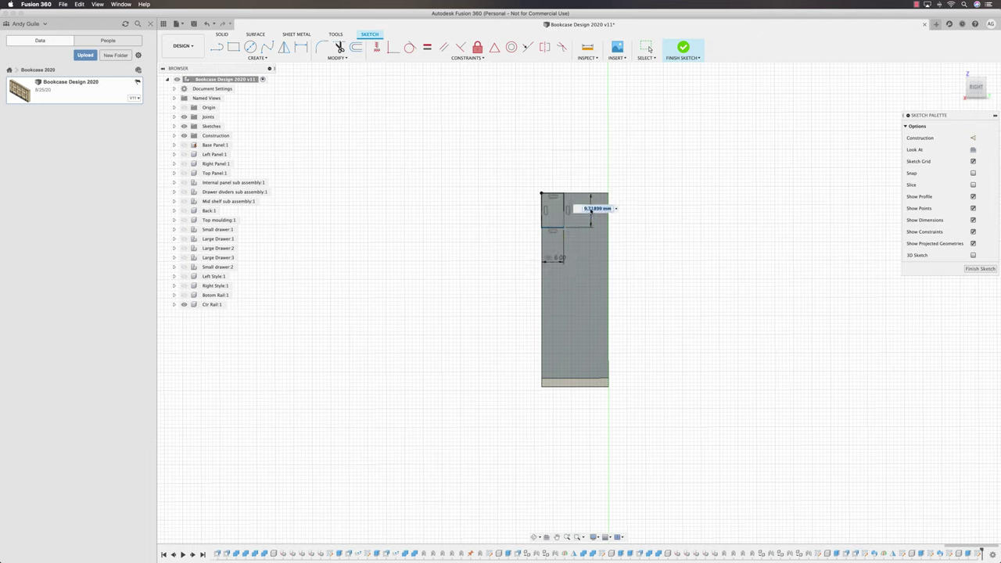
text(j)
click(603, 221)
key(Return)
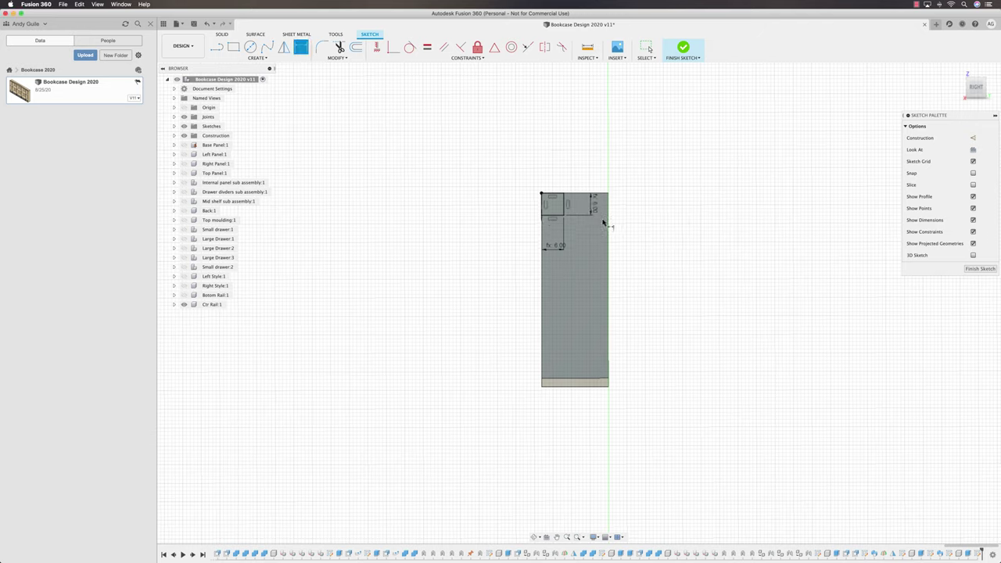
Step: Draw a second square from the lower-left corner of the rail's end face, with both sides set to the Joinery parameter
click(233, 47)
shift+middle_drag(543, 383, 547, 383)
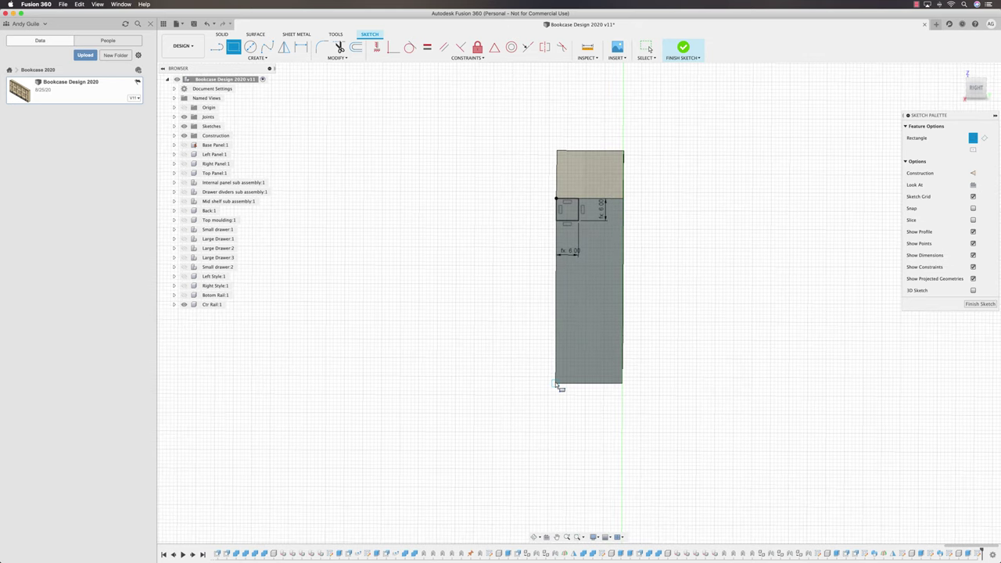
click(556, 384)
text(joinery)
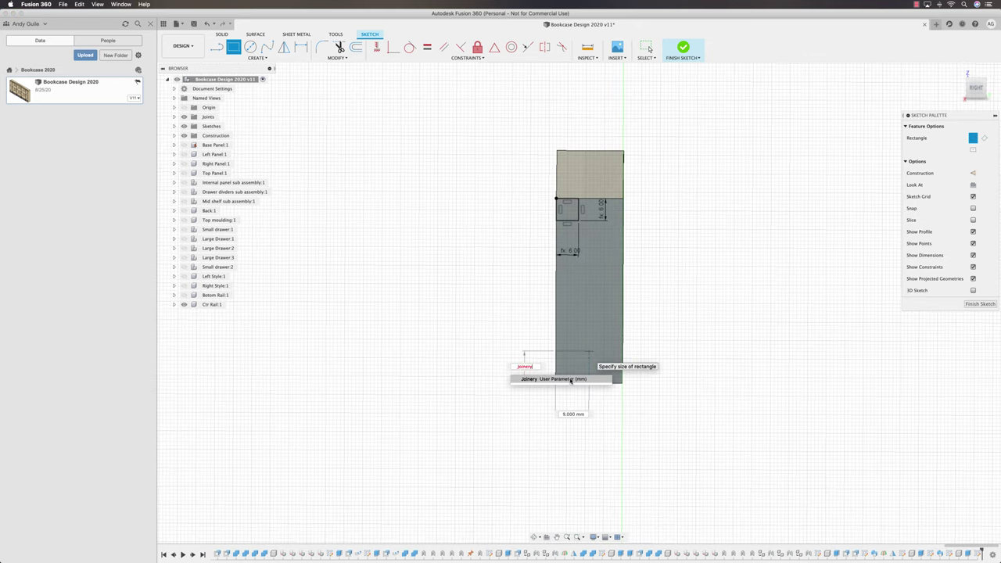
click(571, 379)
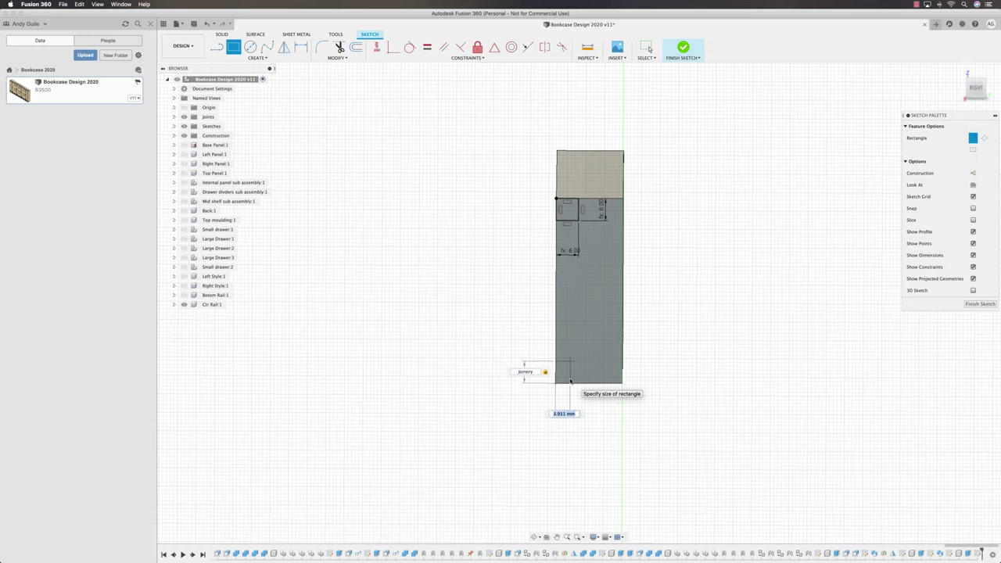
text(joinery)
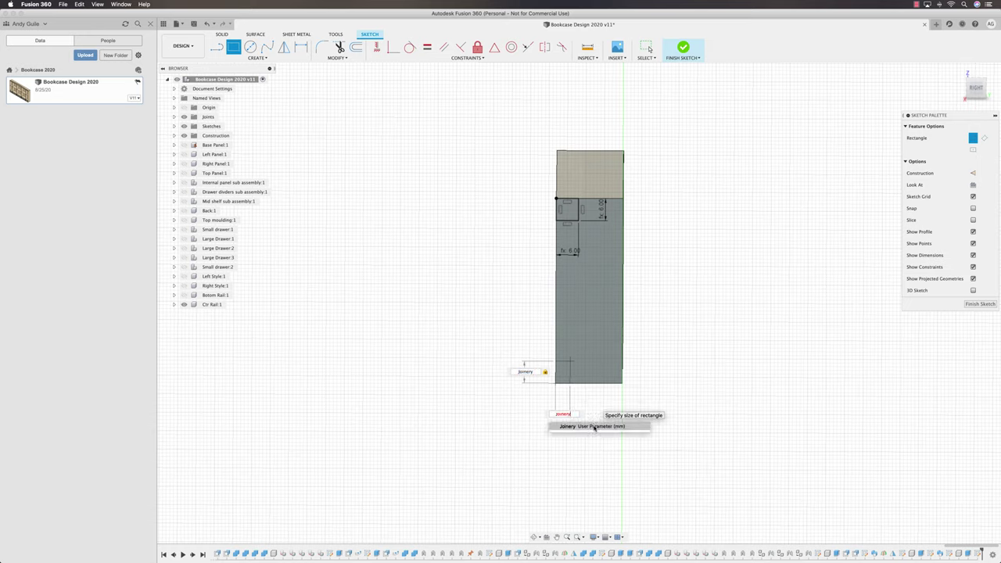
click(595, 427)
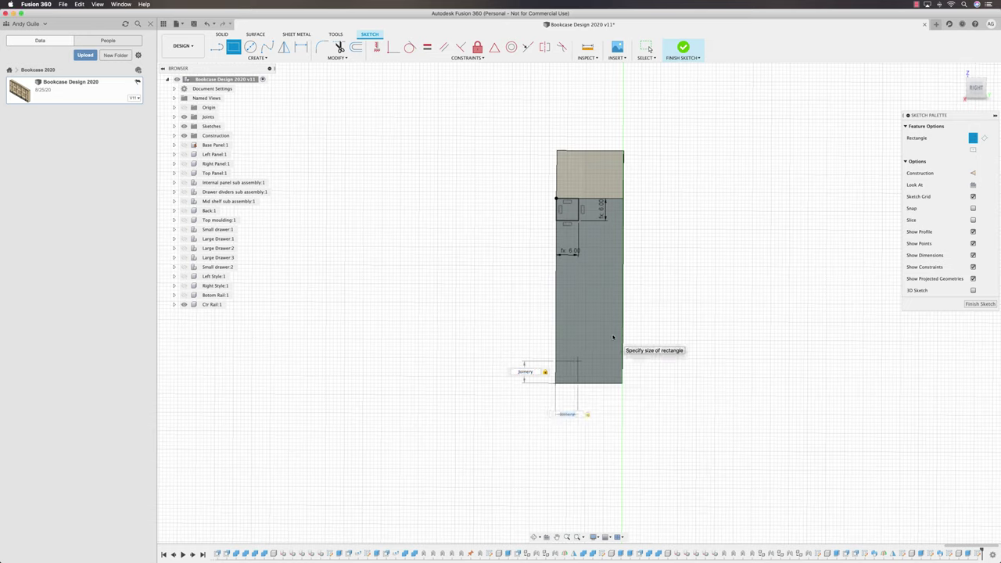
key(Return)
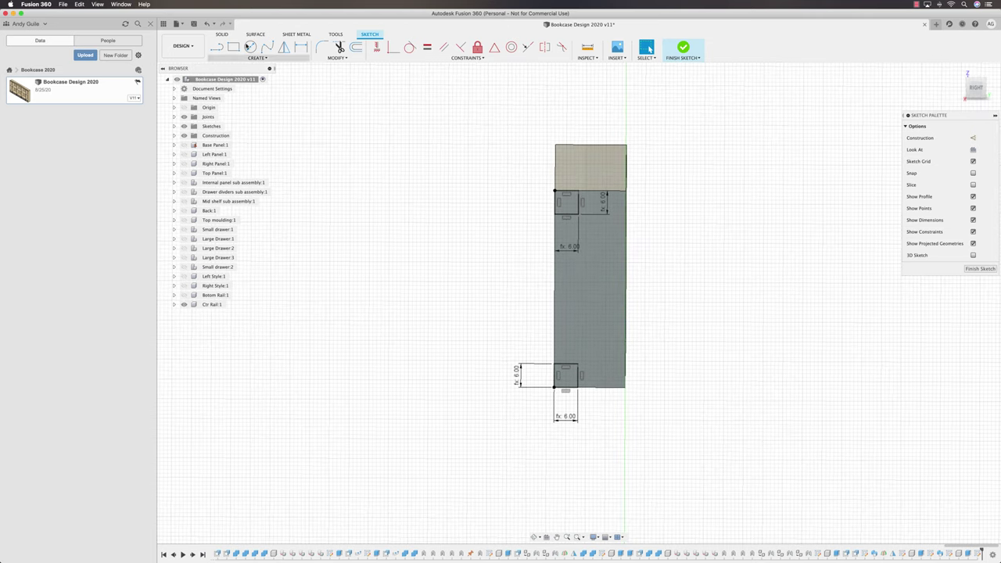
Step: Draw a circle centred on the upper square's lower-right corner with a diameter of (Joinery*2)-1
click(250, 47)
scroll(583, 208, up, 2)
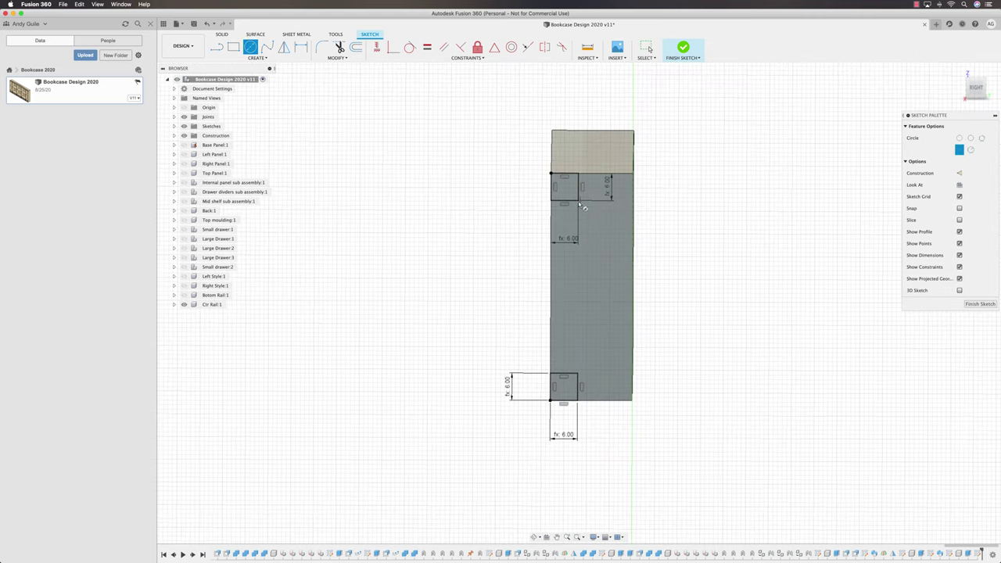
click(578, 200)
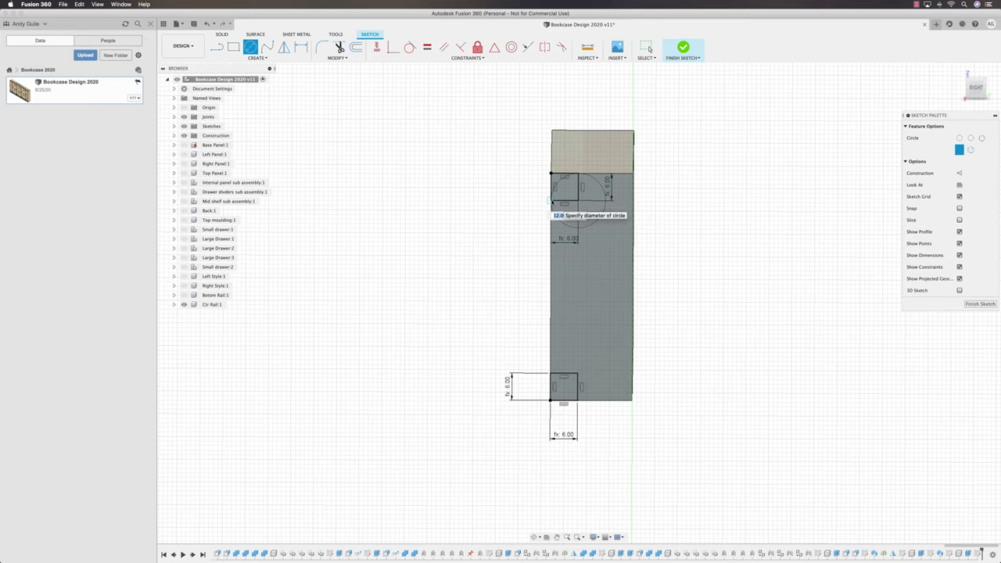
text(j)
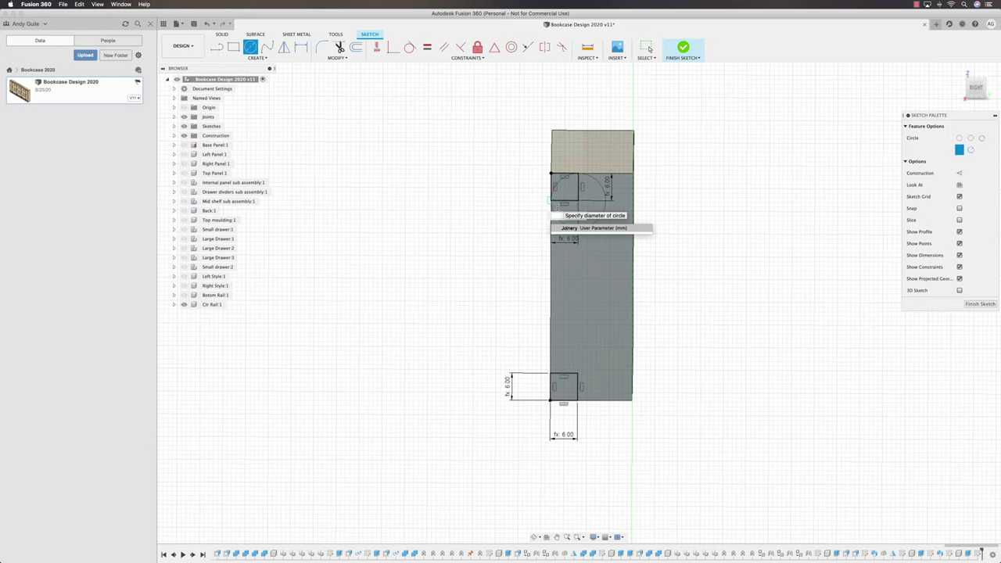
click(578, 228)
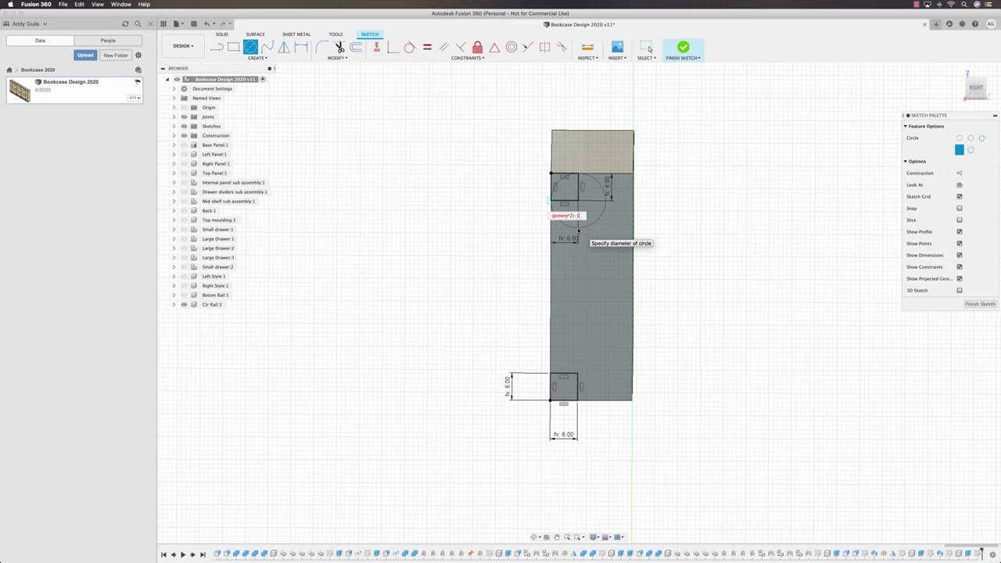
key(Tab)
key(Return)
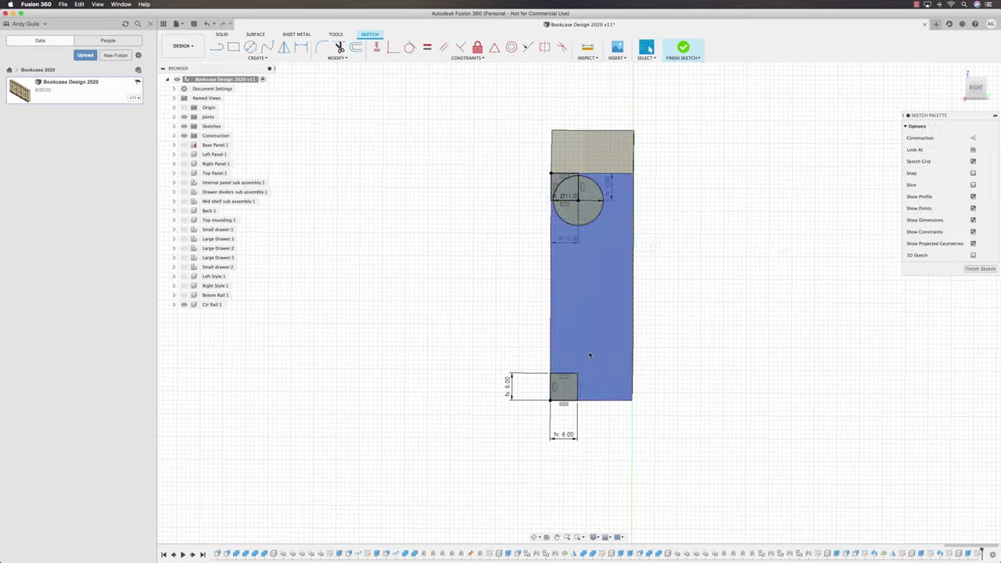
Step: Draw a matching (Joinery*2)-1 diameter circle centred on the lower square's upper-right corner and finish the sketch
click(250, 47)
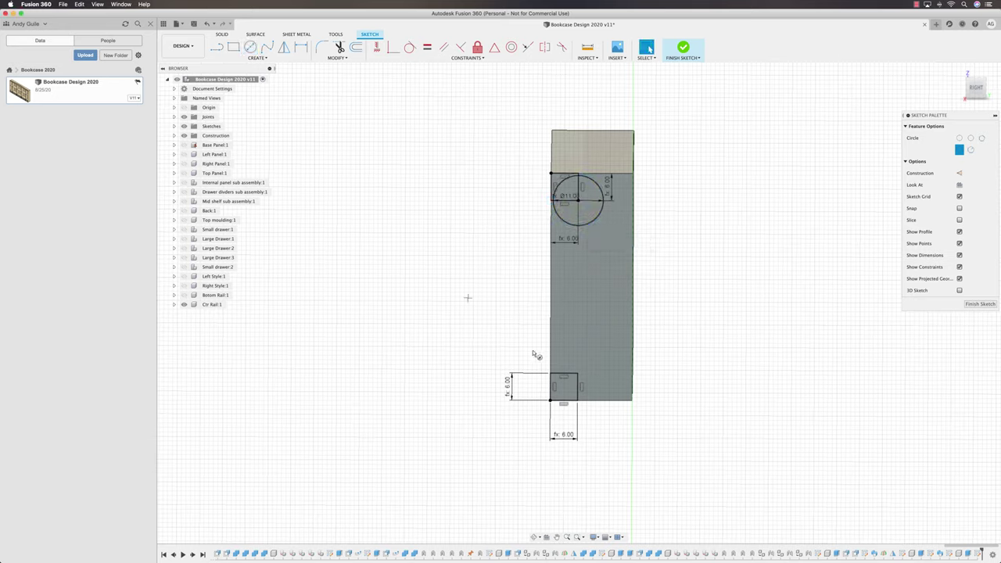
click(578, 374)
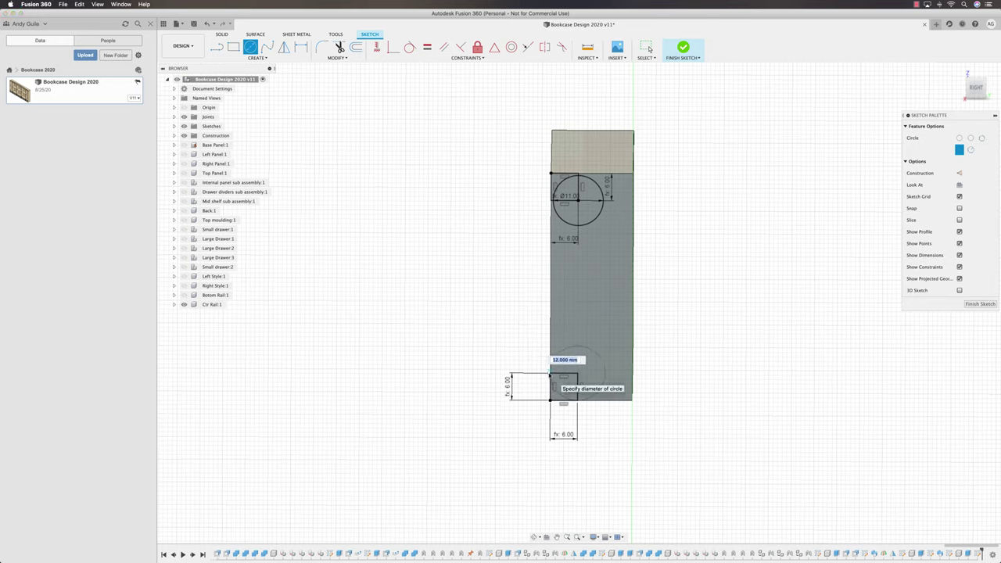
key(BackSpace)
text(j)
click(569, 373)
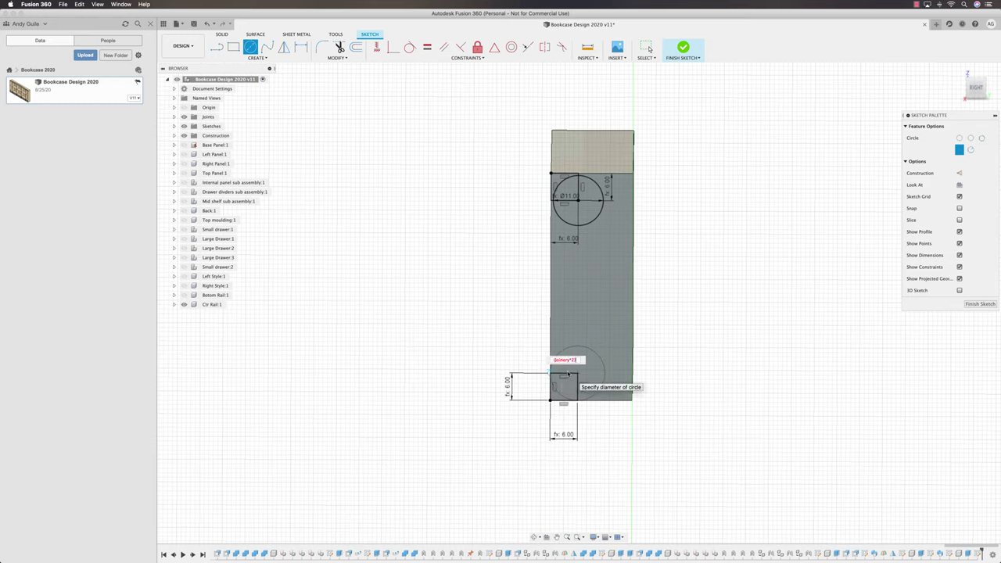
key(Return)
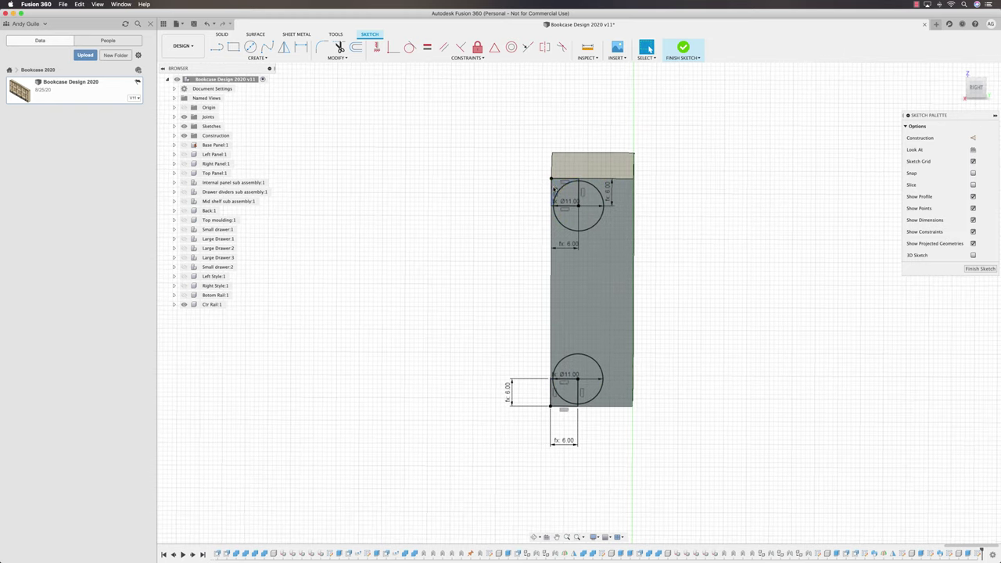
click(981, 269)
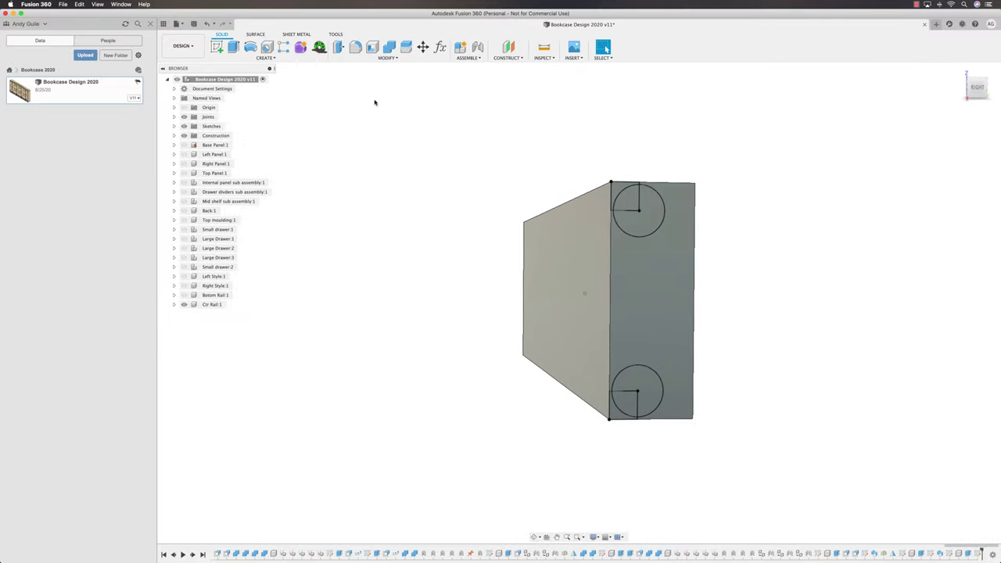
Step: Sweep the two outer corner profiles along the rail's long upper edge as a cut, and unisolate the centre rail
click(273, 60)
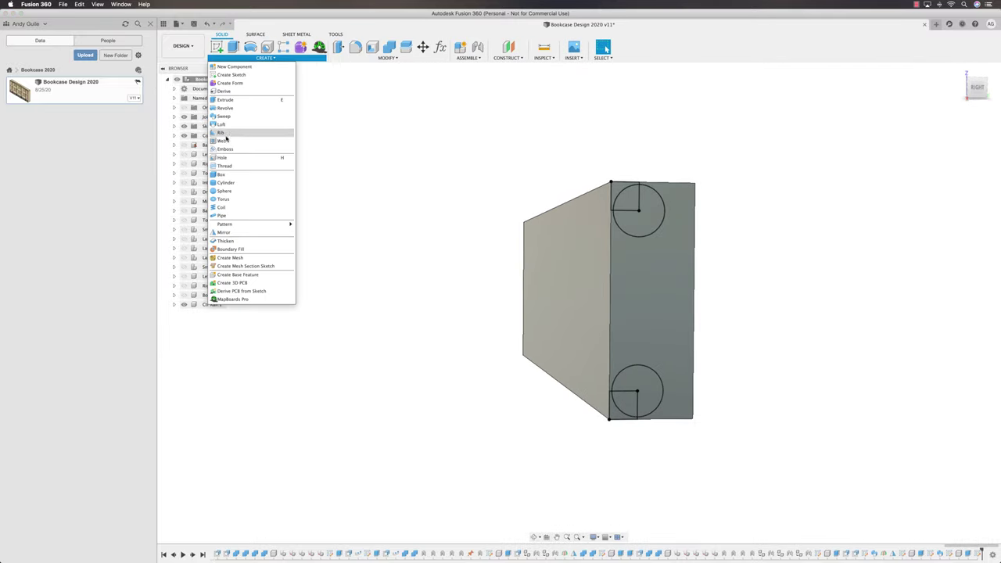
click(224, 116)
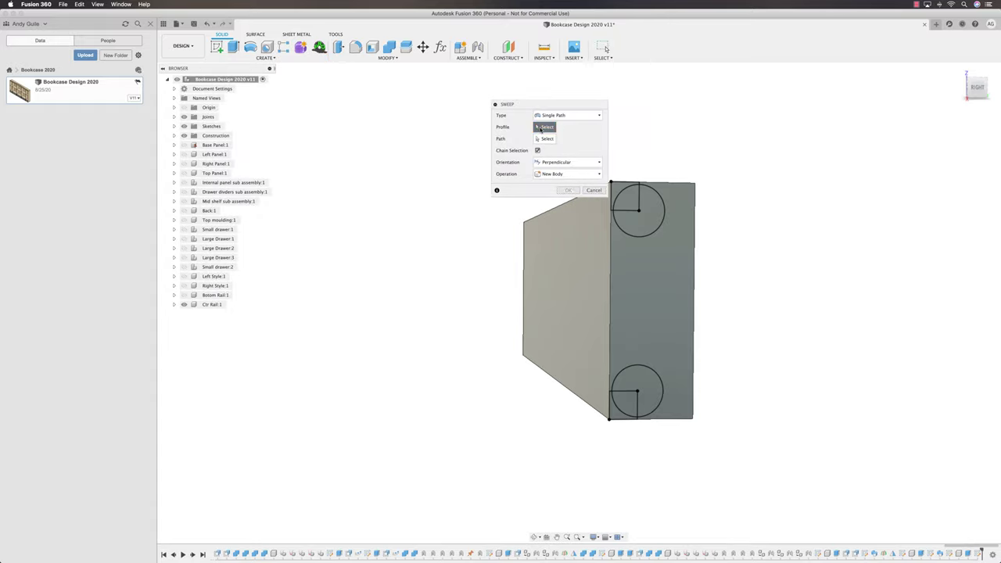
click(619, 188)
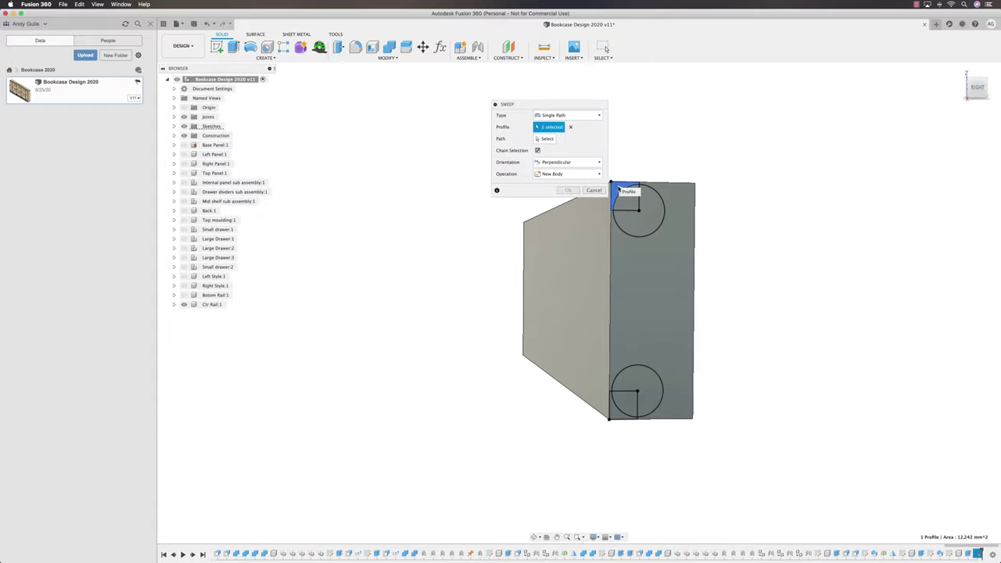
click(616, 415)
click(545, 138)
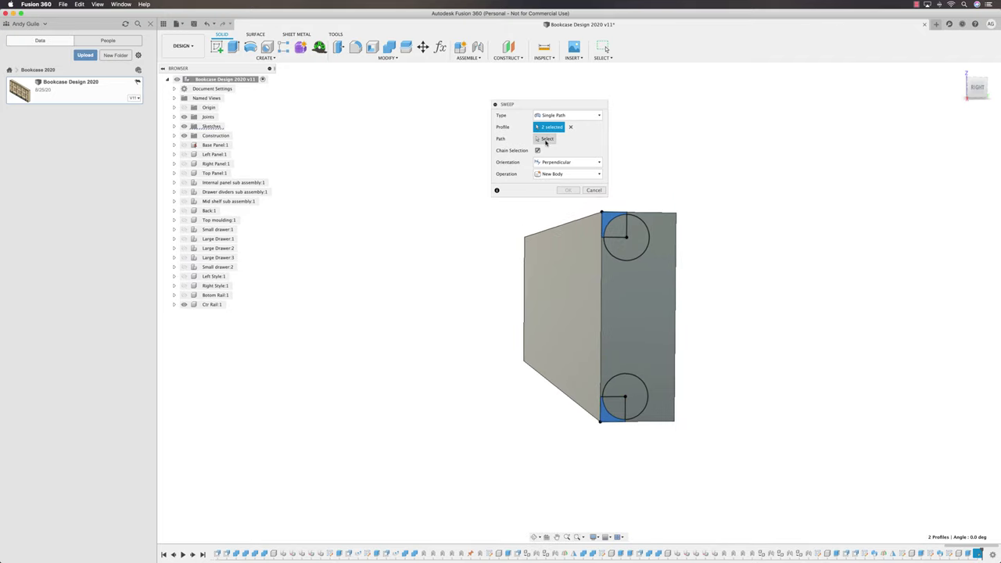
click(563, 227)
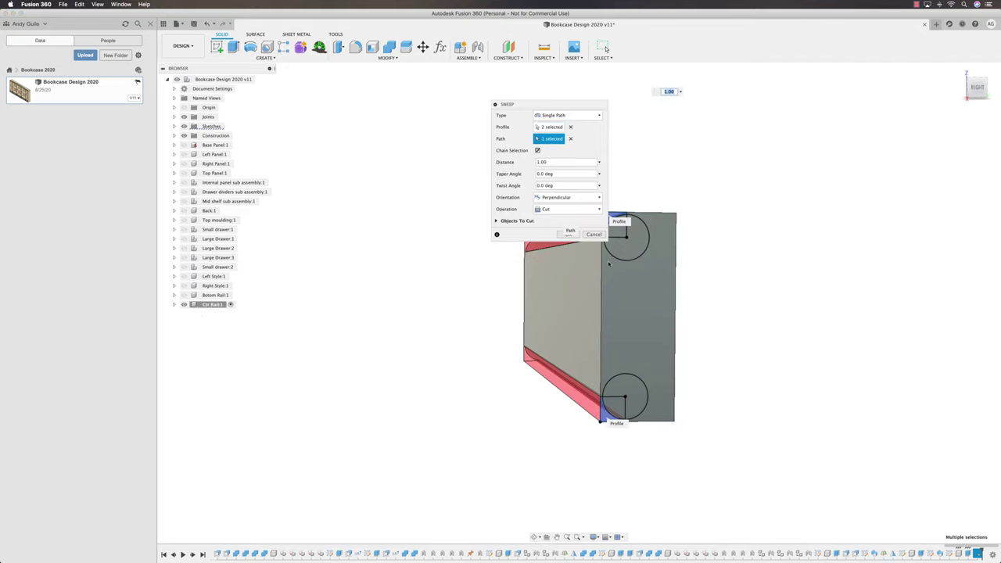
scroll(560, 477, down, 2)
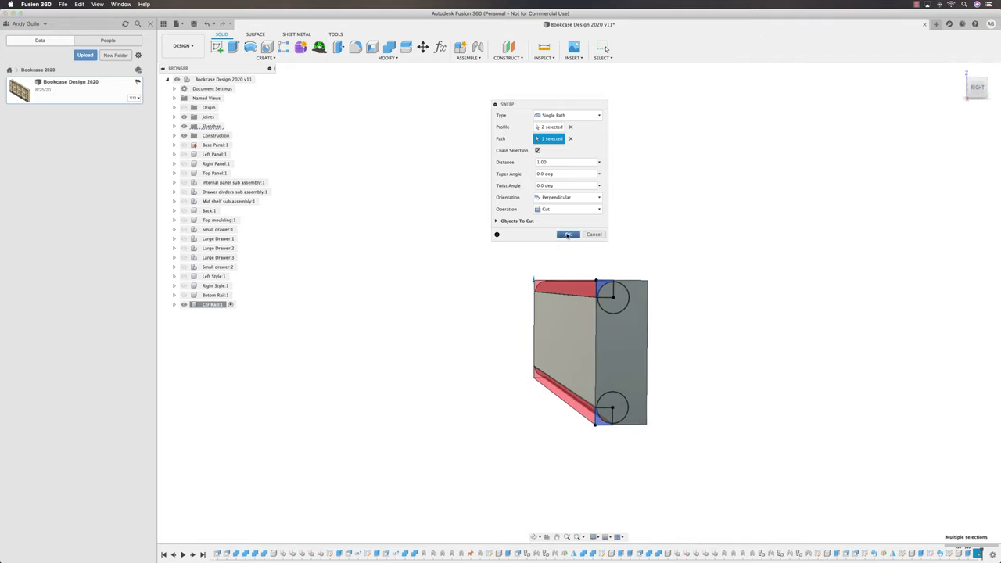
click(568, 234)
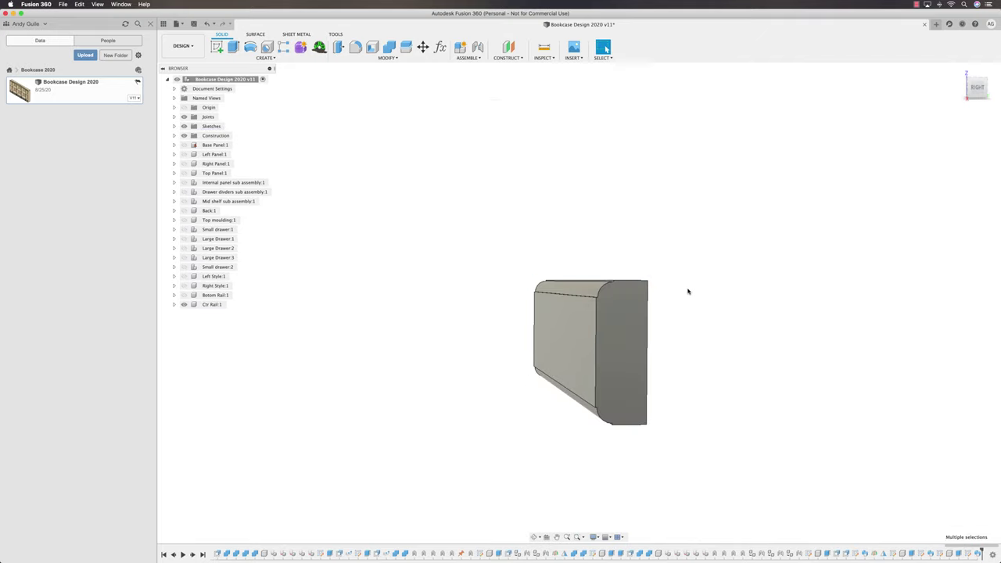
right_click(214, 306)
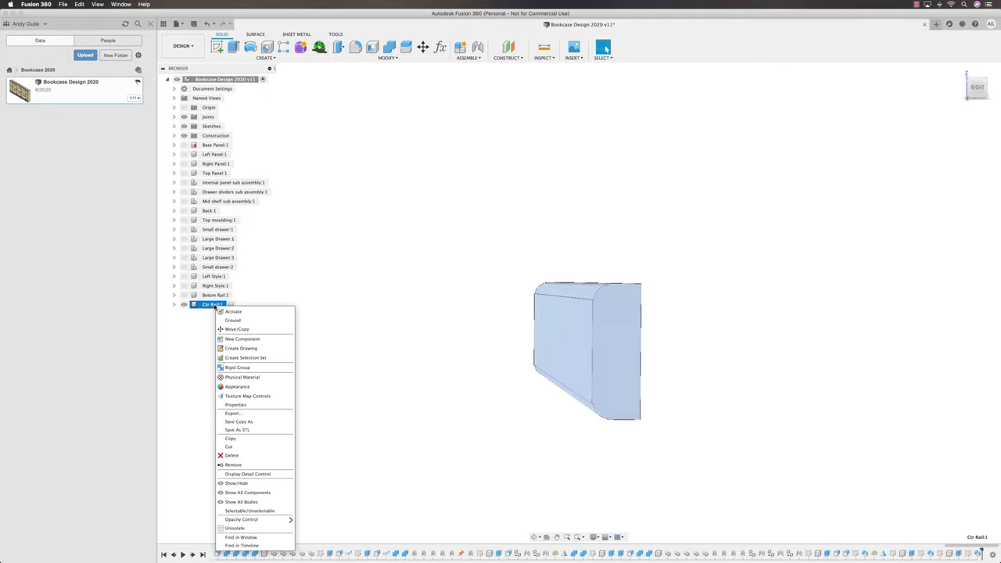
click(234, 528)
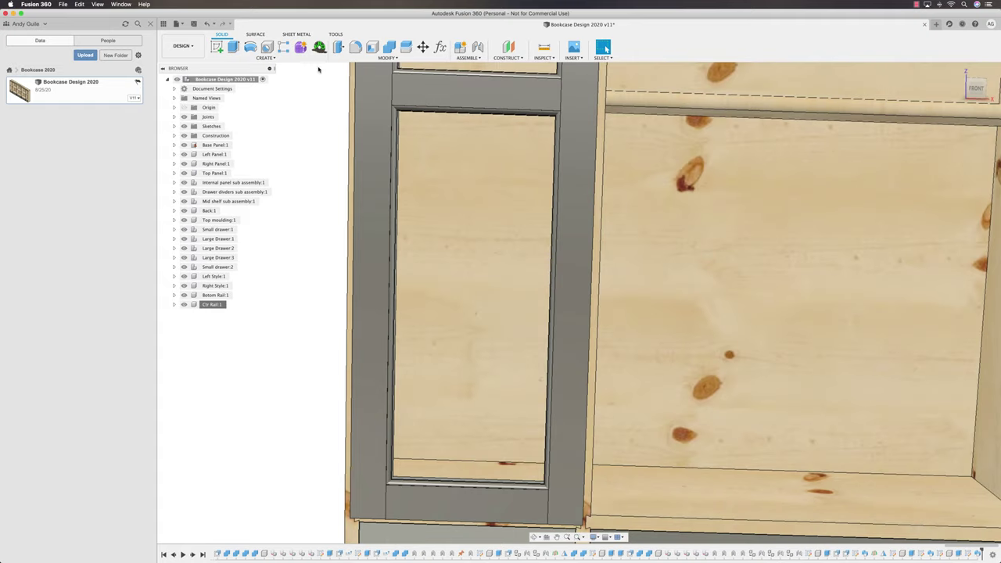
Step: Start a sketch on the door frame's front and draw a rectangle about 116 mm wide inside the lower opening
click(217, 47)
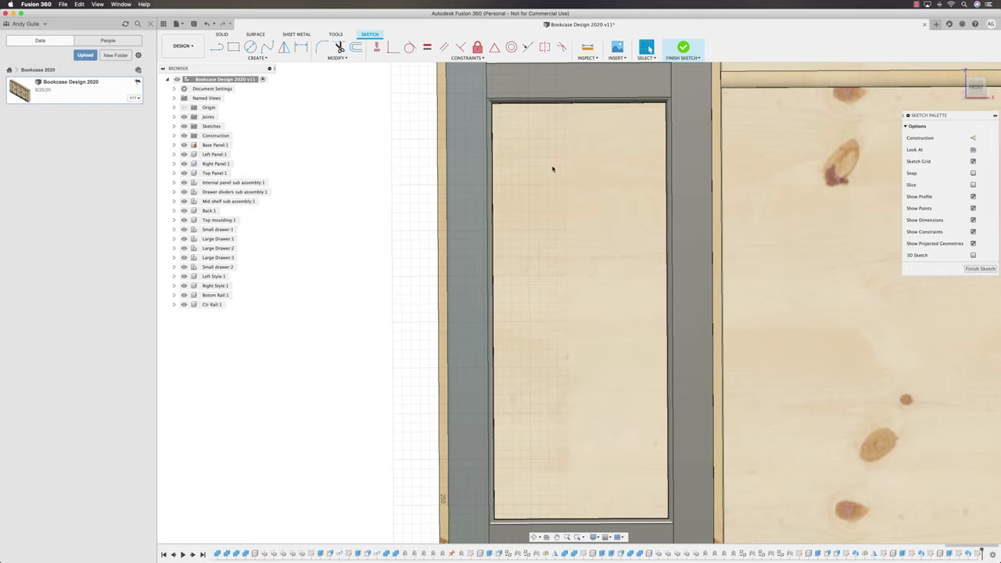
scroll(553, 169, up, 3)
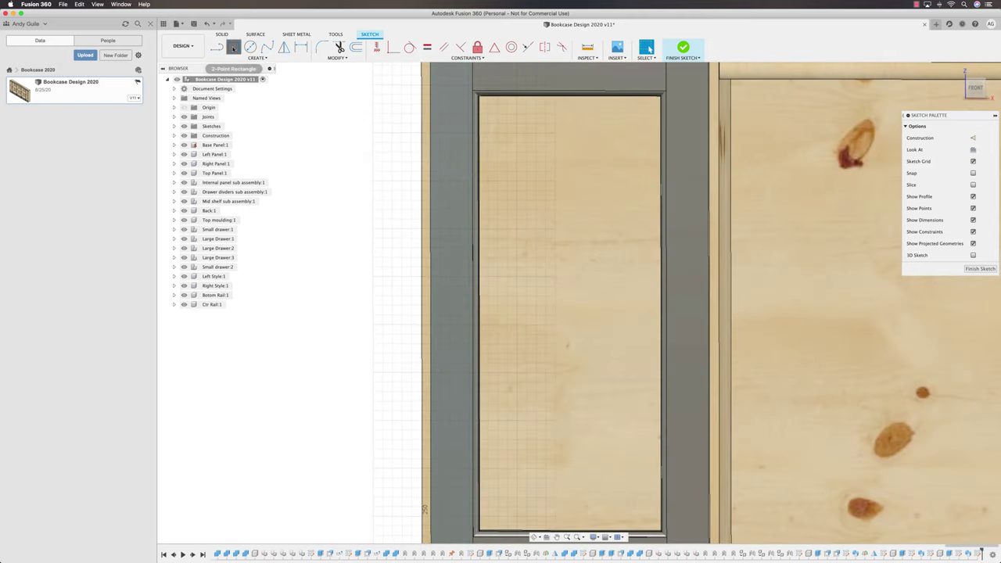
click(234, 49)
click(522, 152)
click(634, 461)
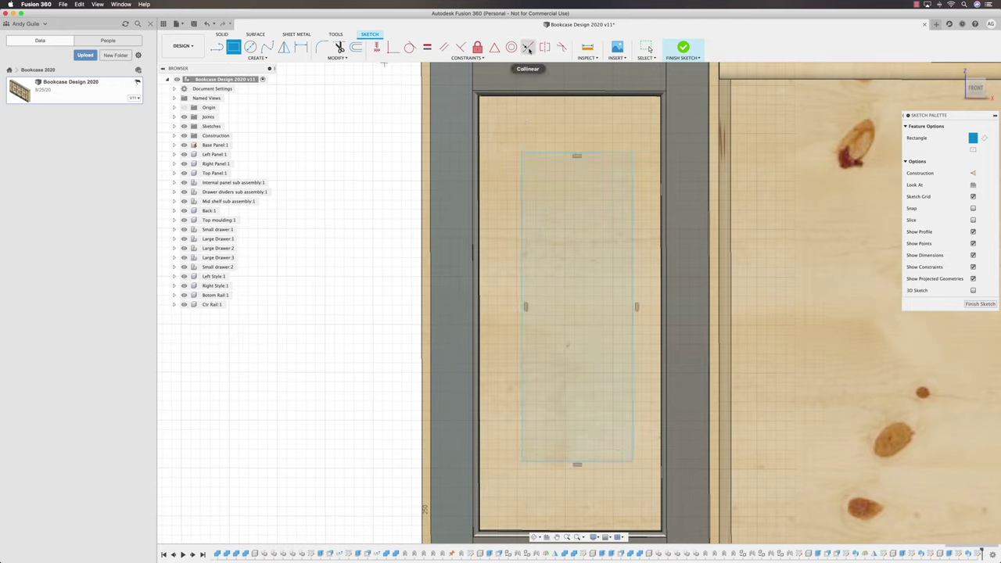
Step: Constrain the rectangle's four sides collinear with the adjoining inner edges of the rails and styles around the lower opening
click(527, 48)
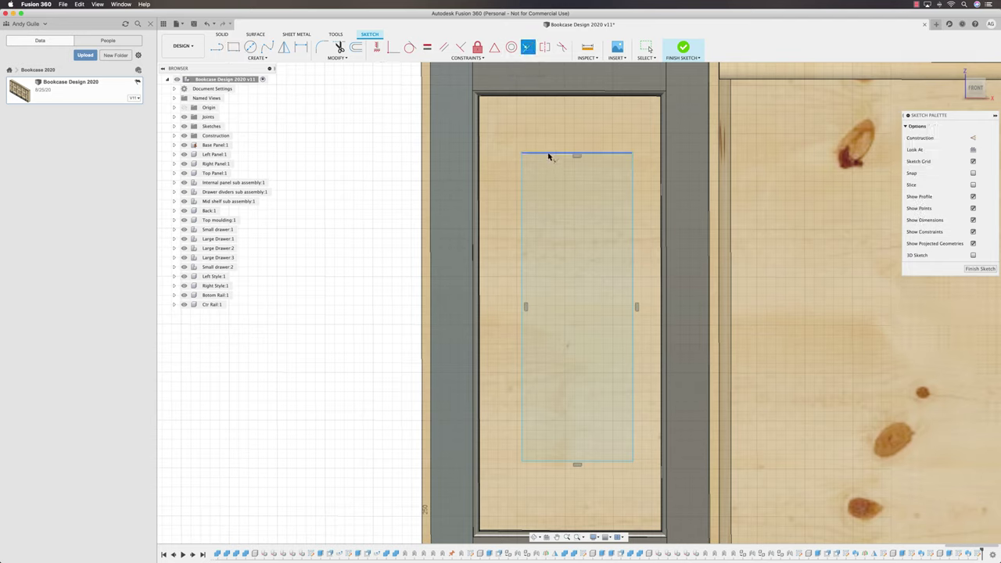
click(507, 95)
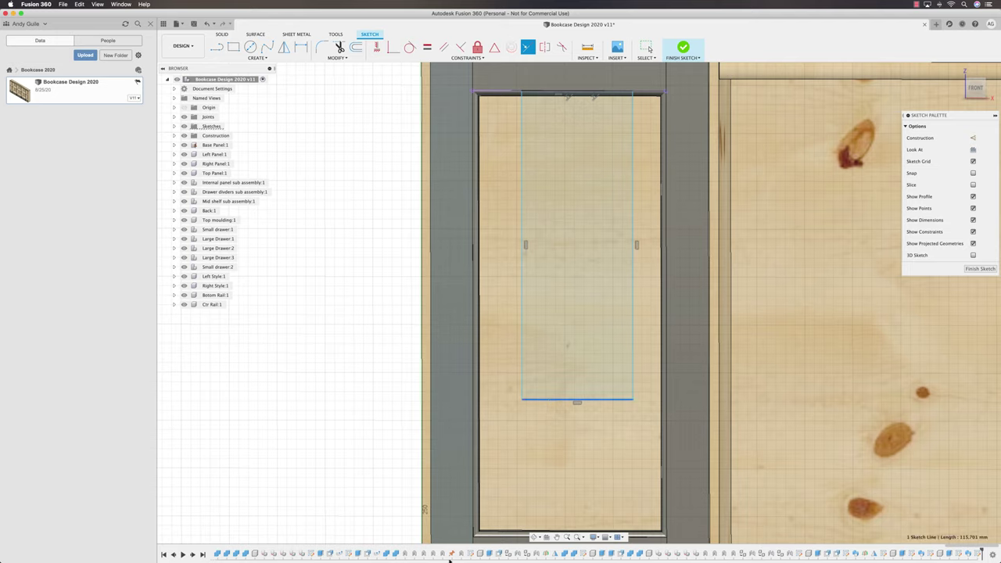
click(497, 539)
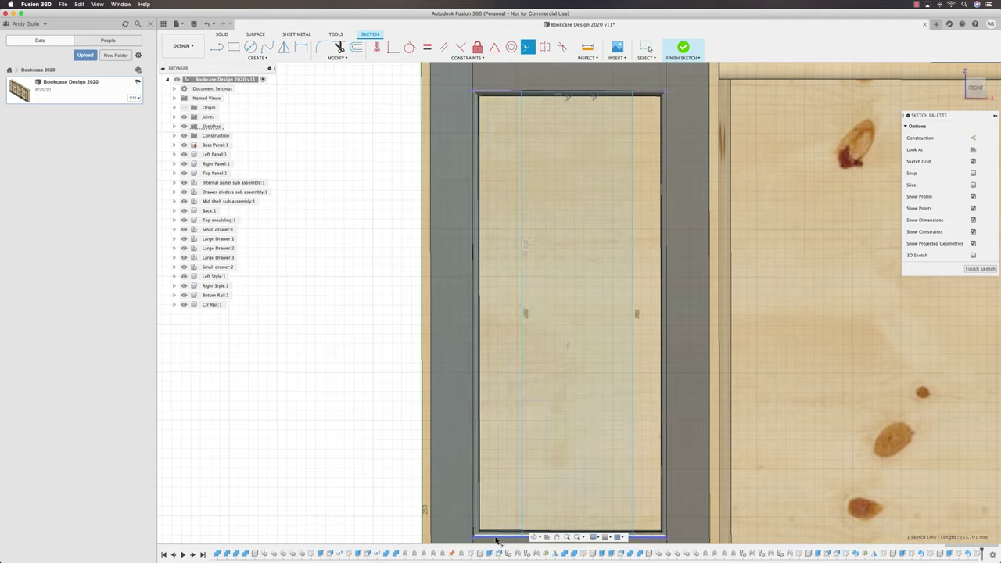
click(522, 293)
click(473, 292)
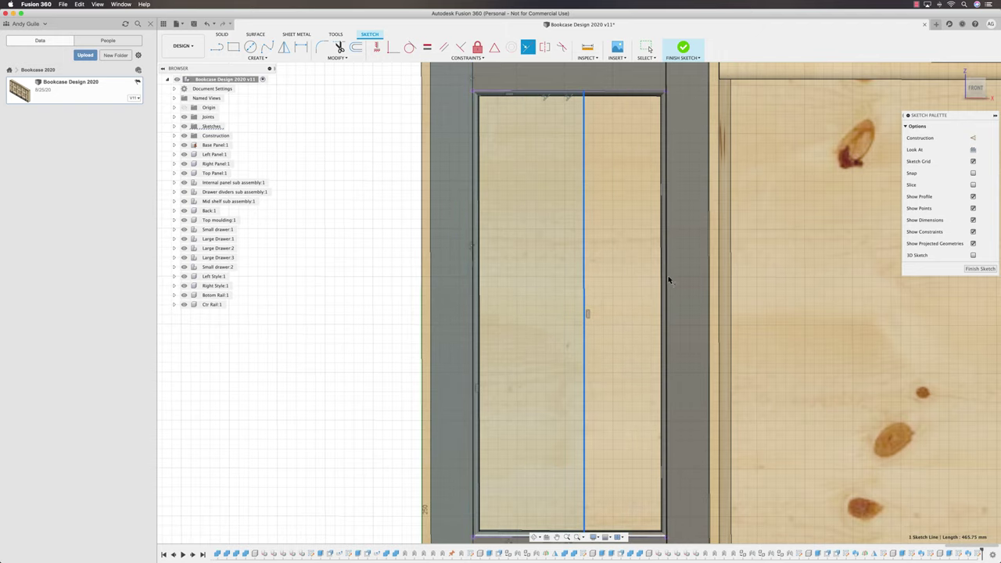
key(Delete)
scroll(669, 280, down, 5)
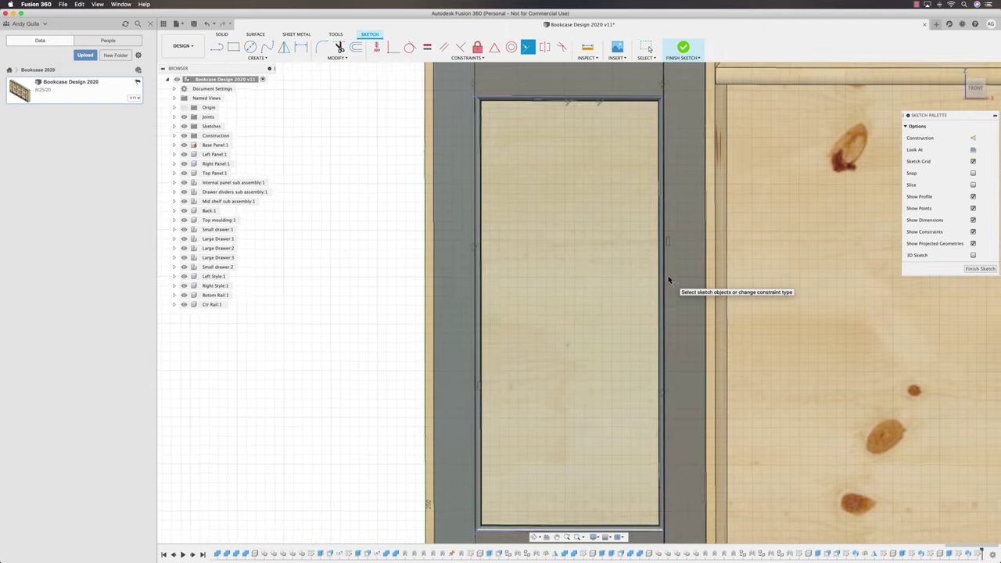
scroll(669, 280, up, 4)
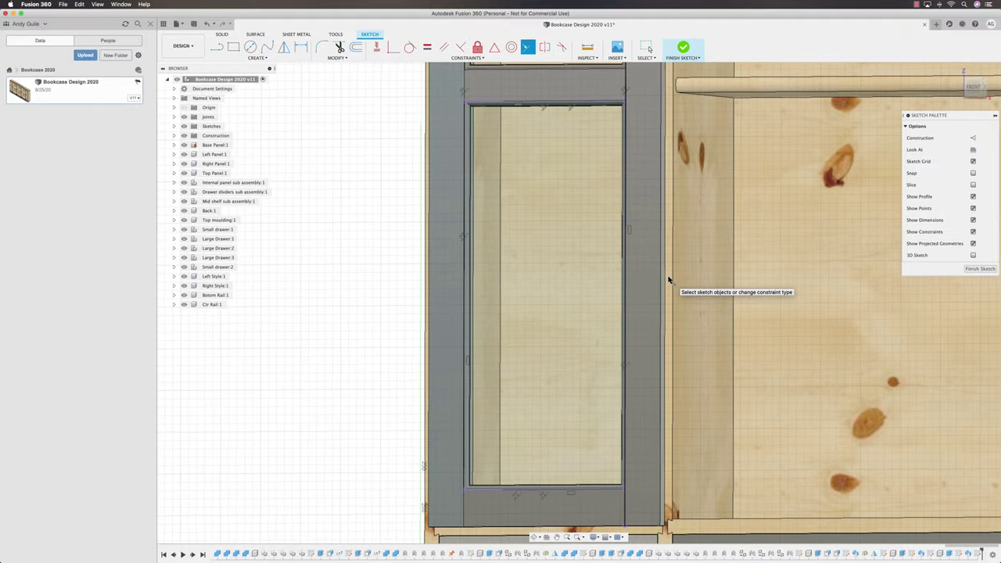
scroll(669, 280, down, 3)
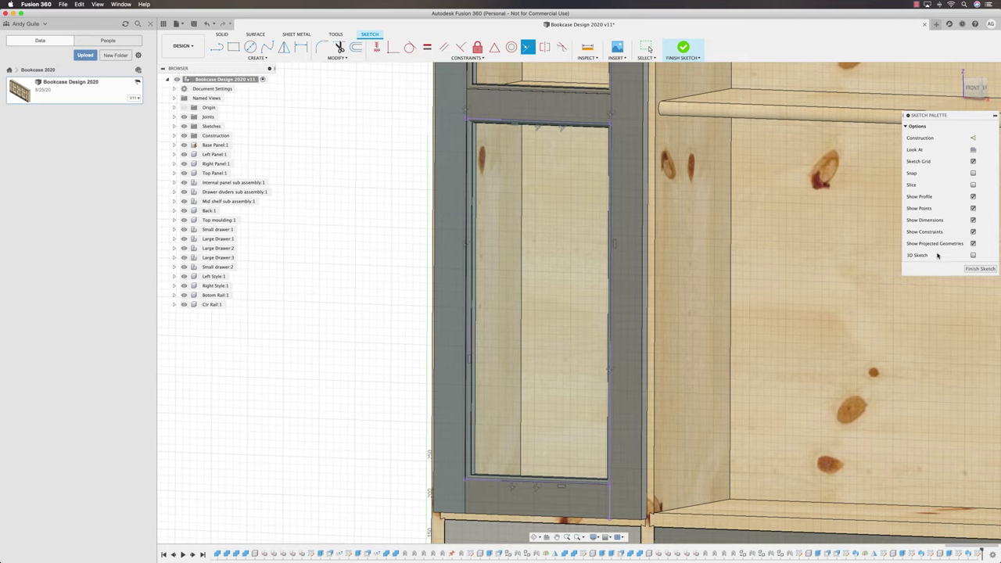
Step: Finish the sketch and extrude the lower opening's rectangle by -Stcokthickness as a new component
click(977, 270)
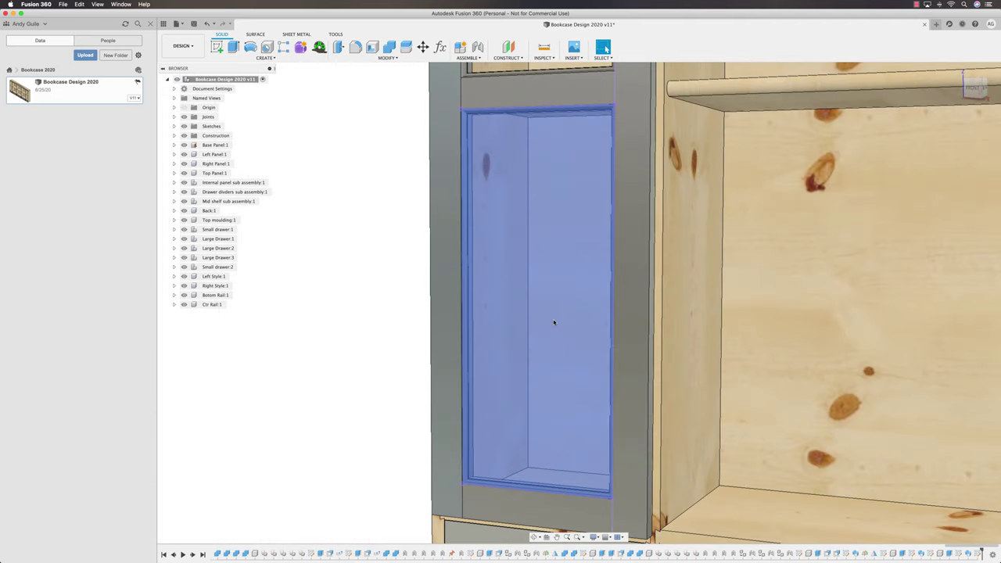
click(233, 49)
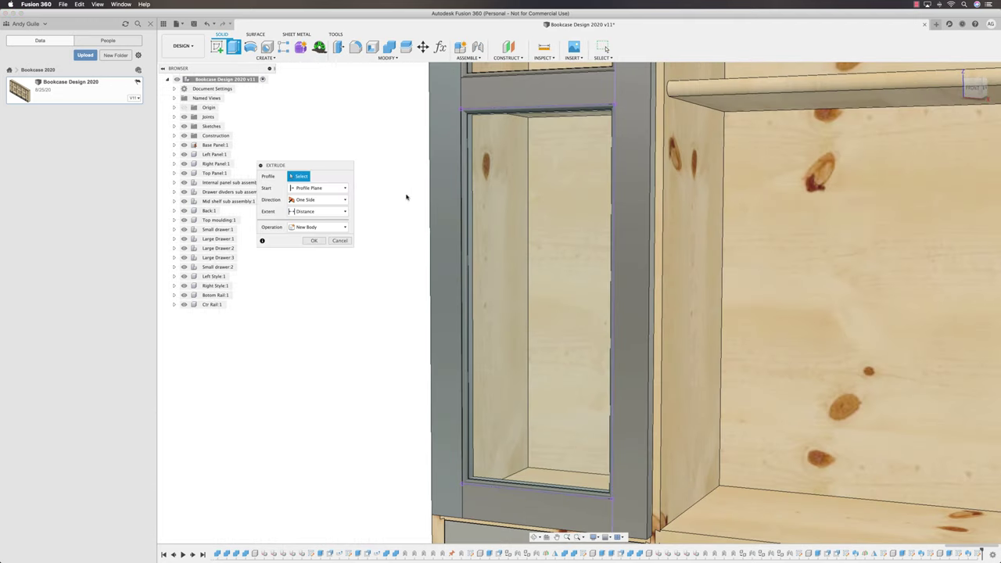
click(512, 238)
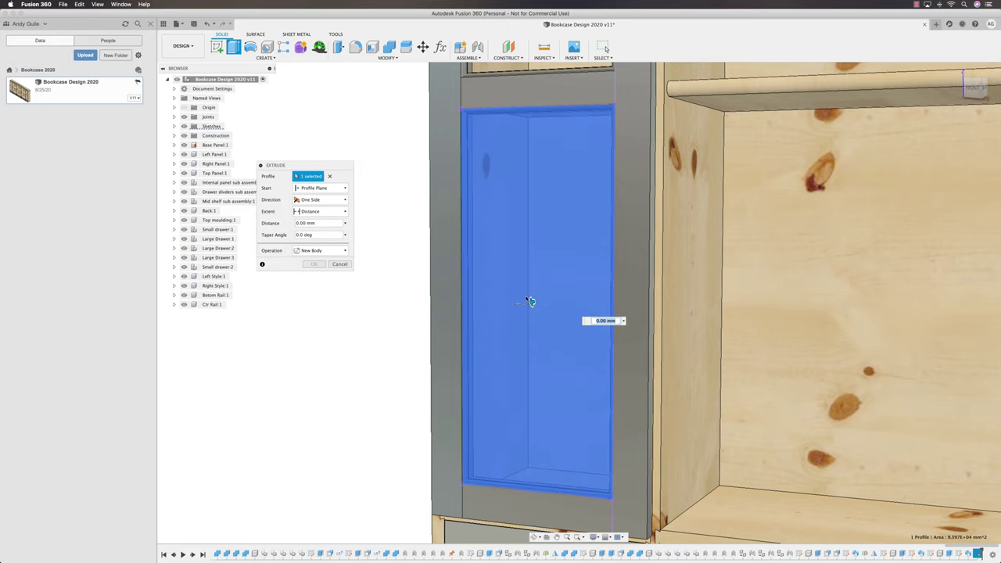
drag(532, 301, 547, 298)
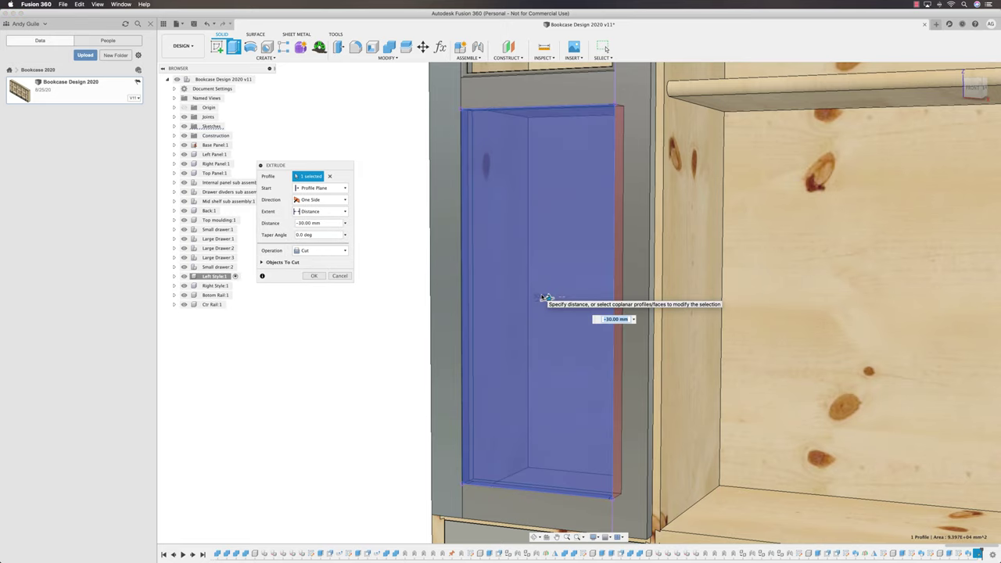
text(-2)
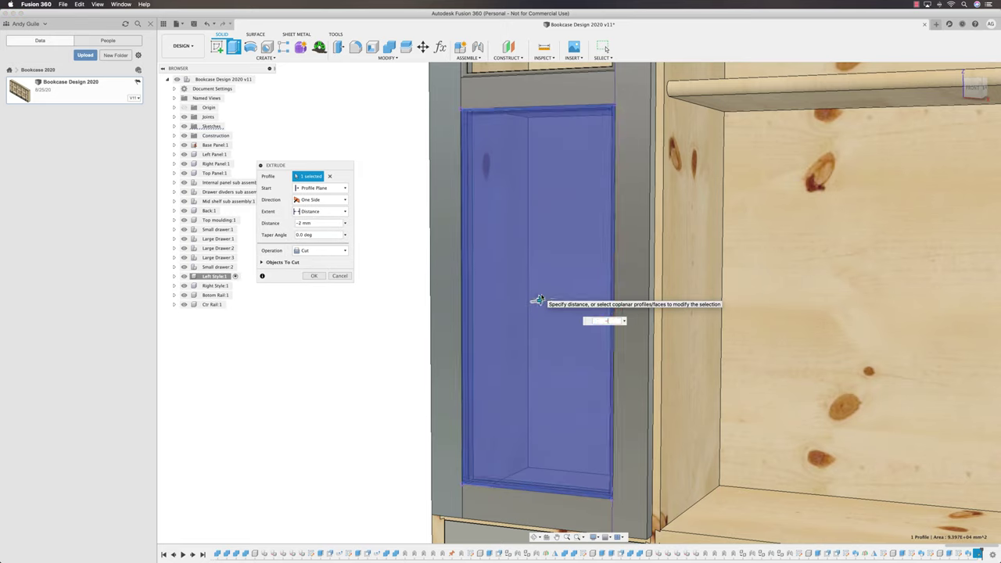
text(stockthickness)
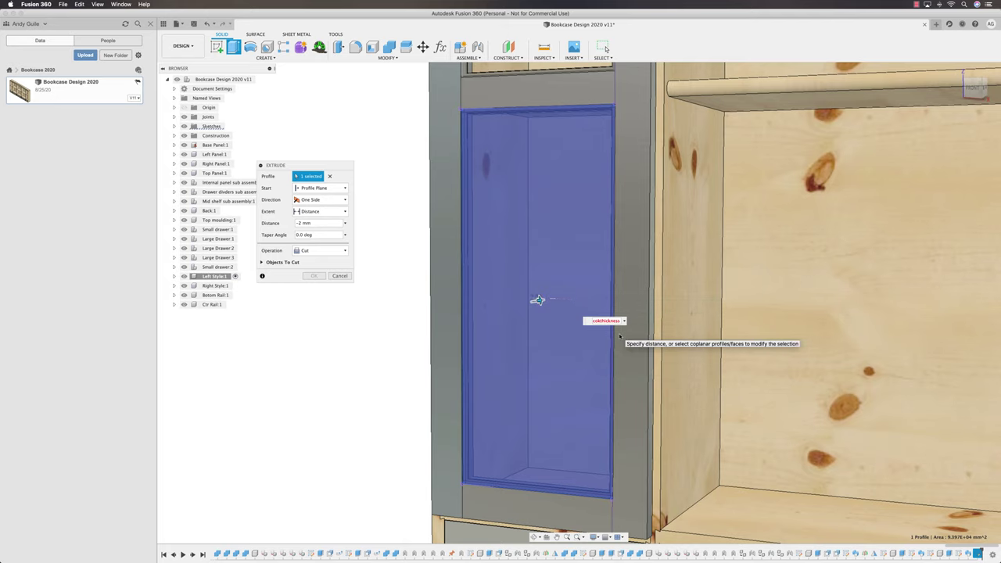
click(619, 334)
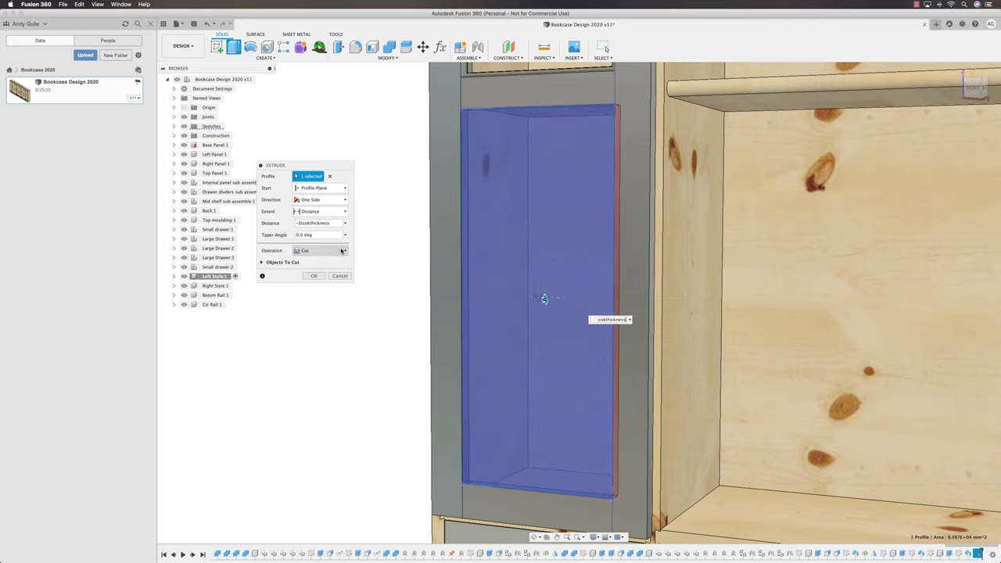
click(338, 252)
click(318, 295)
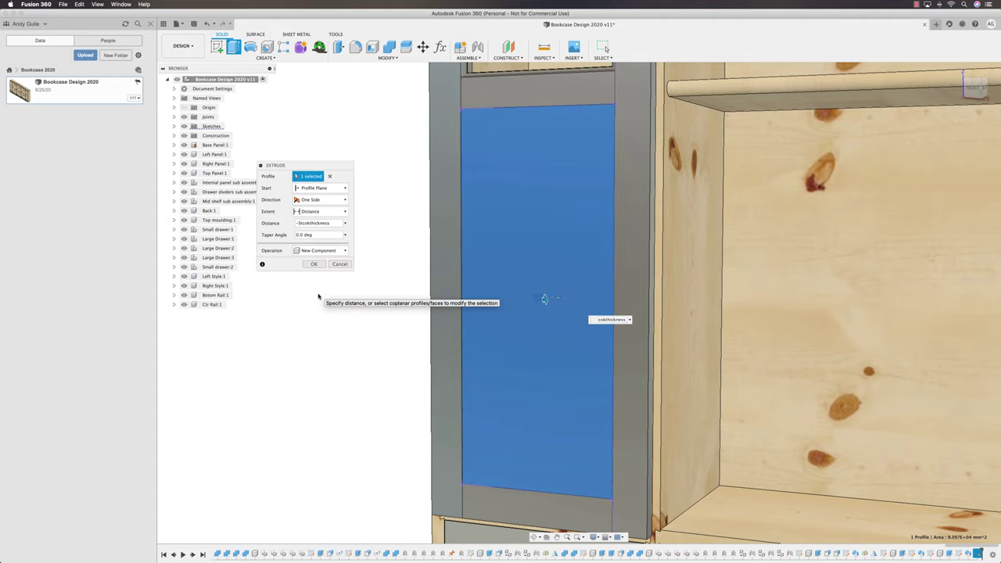
click(314, 264)
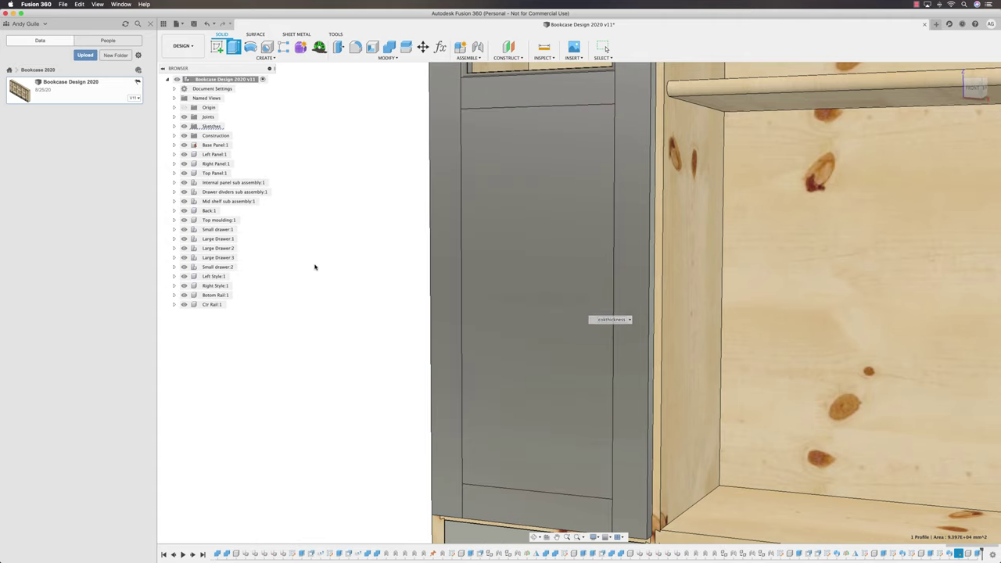
Step: Rename the new panel component as Base Panel and isolate it
click(222, 314)
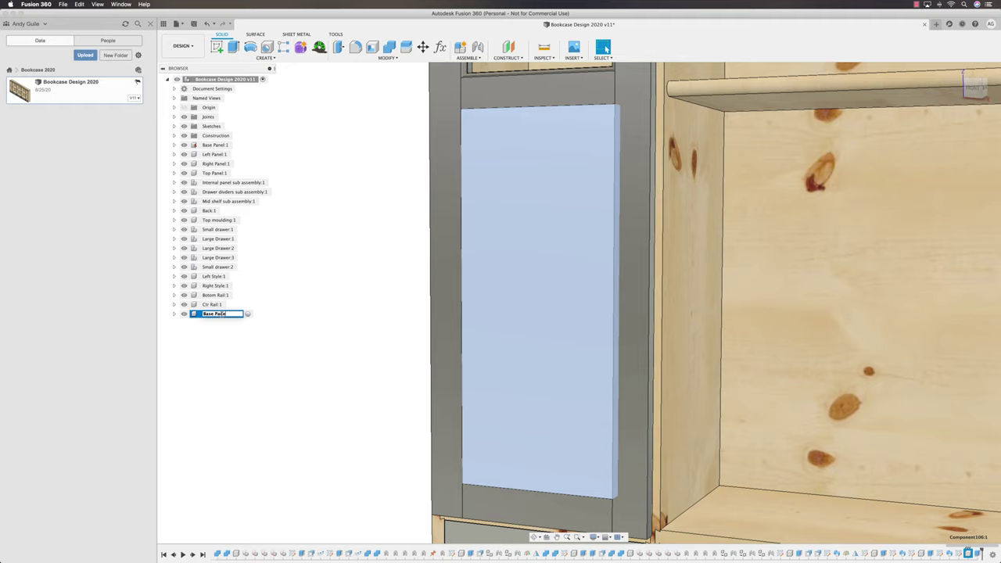
key(Return)
click(299, 318)
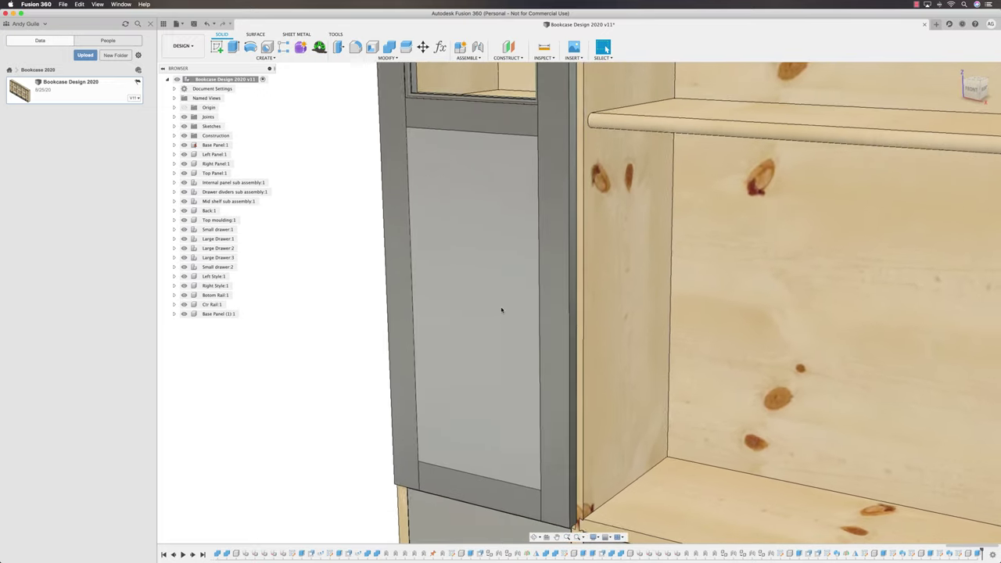
shift+middle_drag(505, 461, 496, 329)
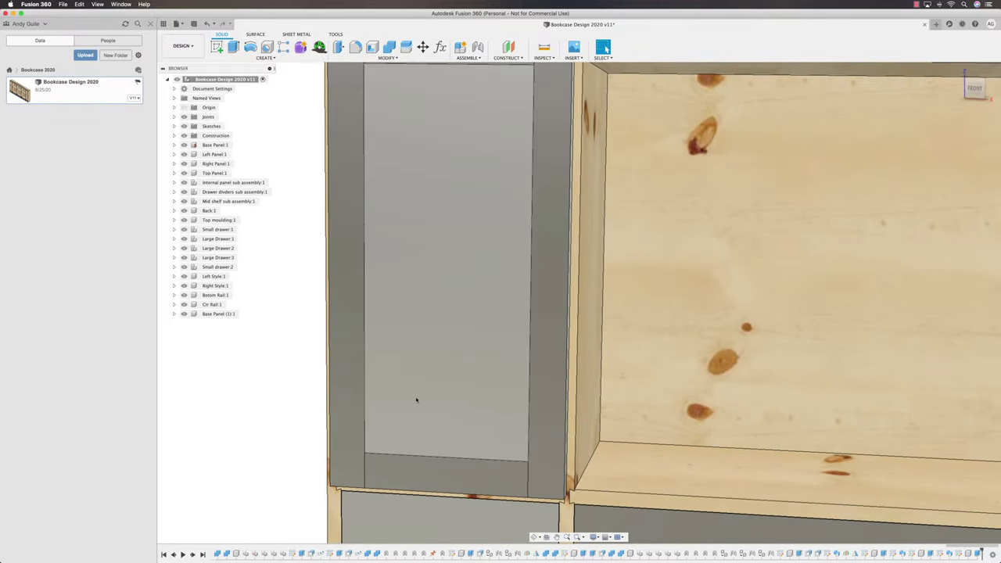
right_click(217, 315)
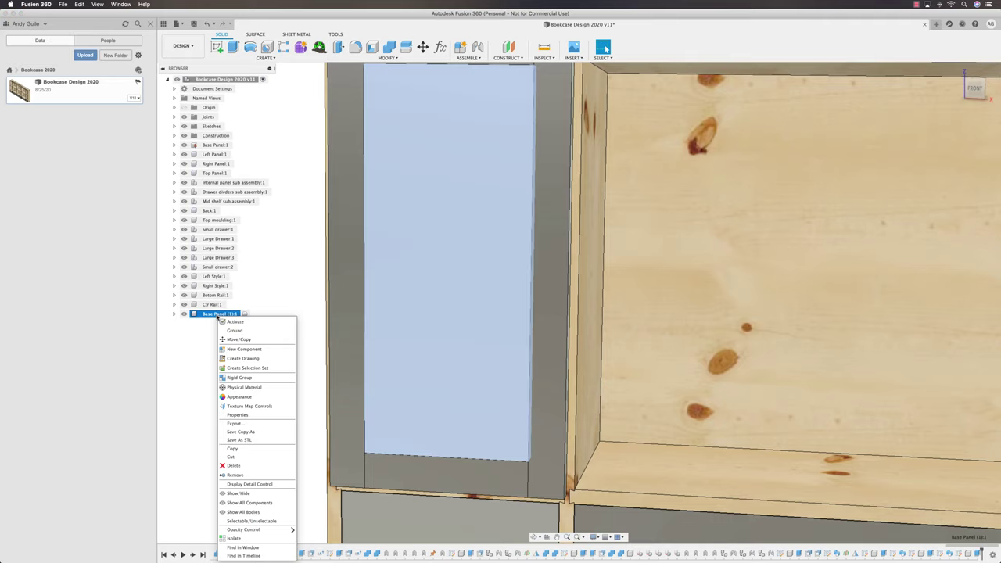
click(246, 538)
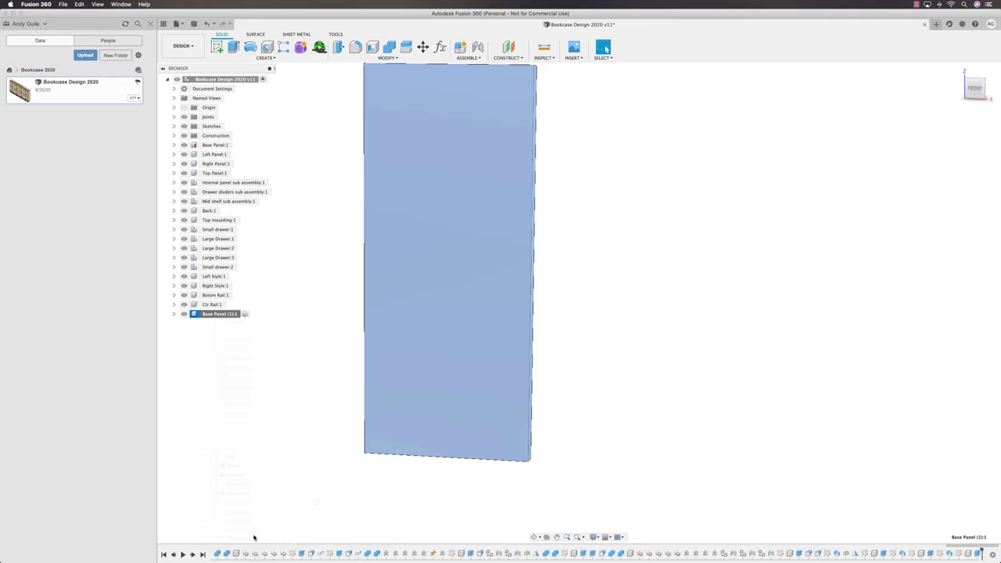
Step: Start a sketch on the bottom end face of the isolated panel
shift+middle_drag(378, 425, 398, 427)
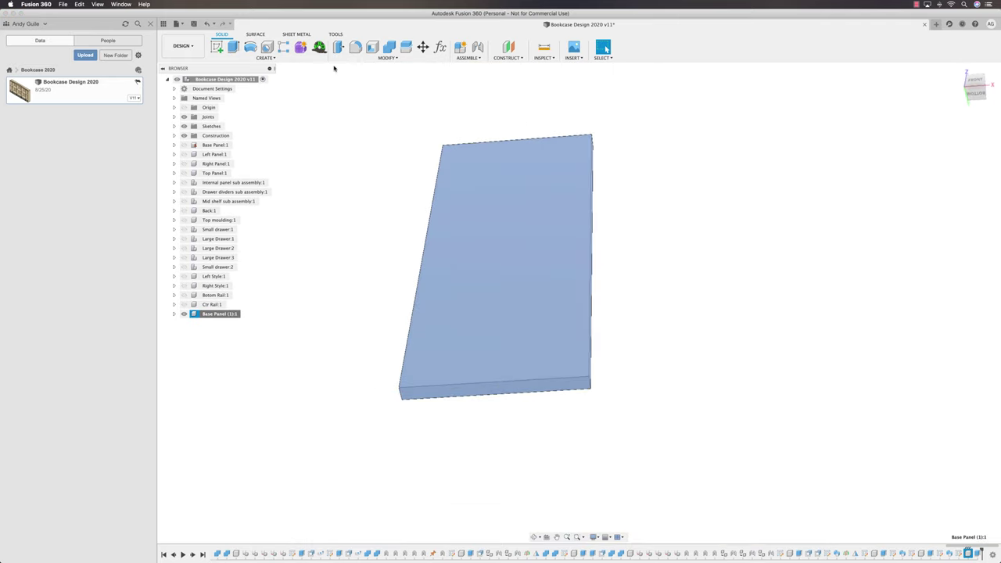
click(217, 48)
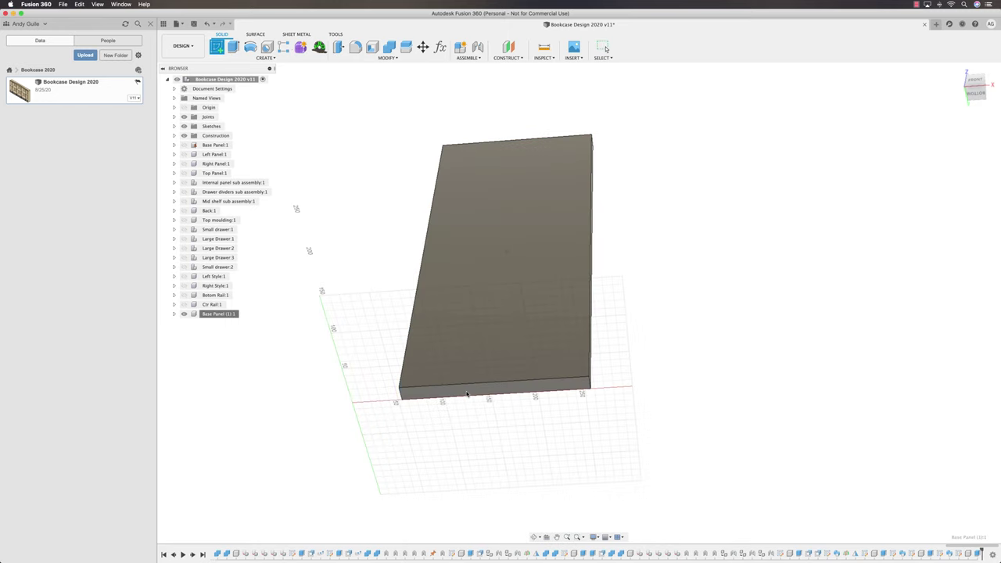
click(617, 366)
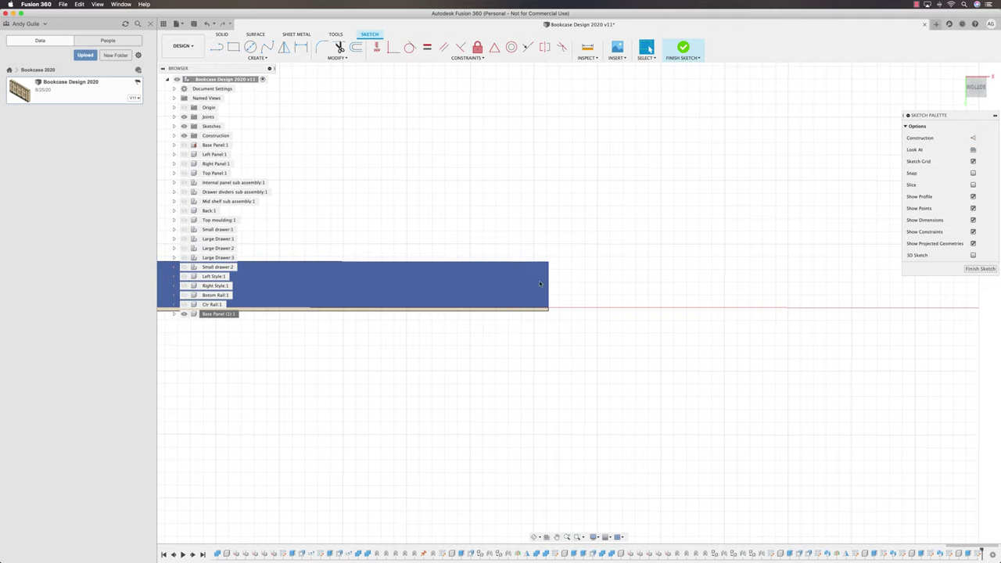
Step: Draw a two-point fit point spline across the face's upper-right corner, from the upper long edge to the short end edge
scroll(575, 277, up, 2)
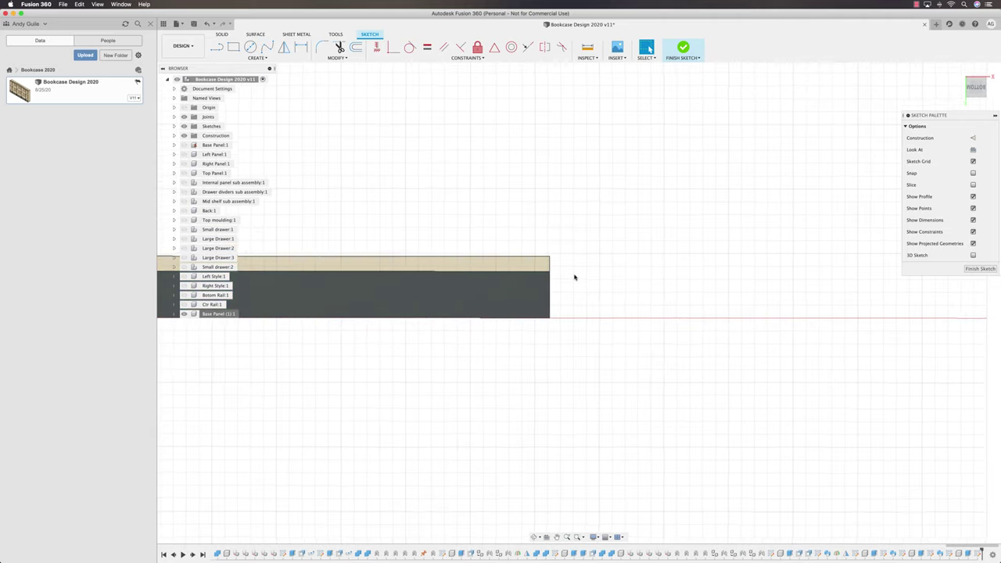
shift+middle_drag(575, 277, 527, 330)
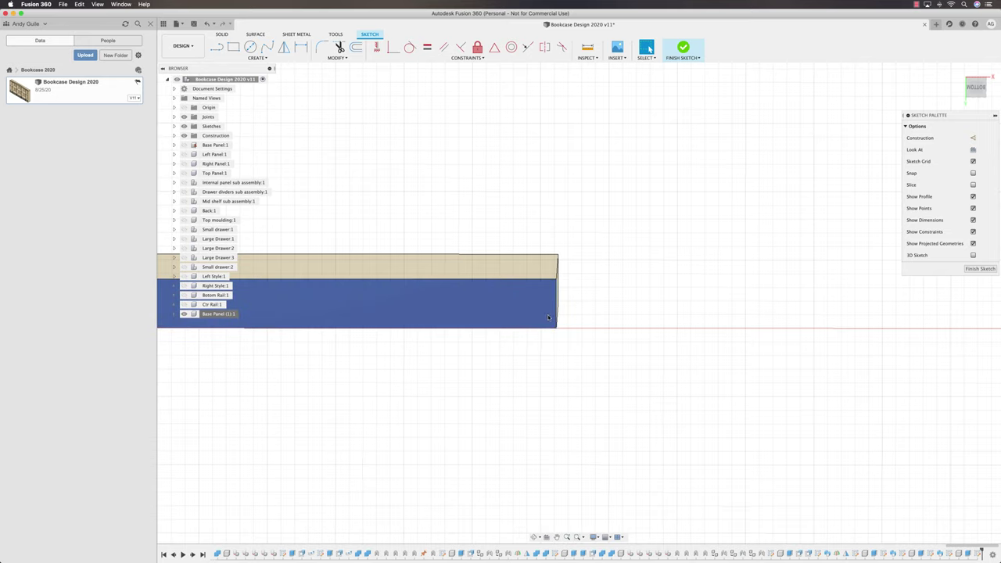
shift+middle_drag(549, 318, 575, 383)
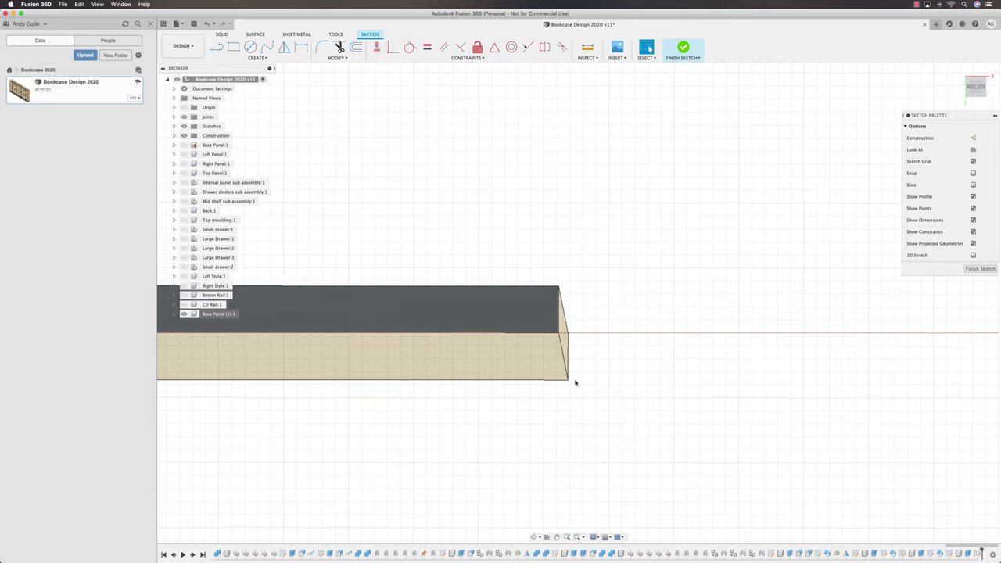
shift+scroll(576, 382, down, 10)
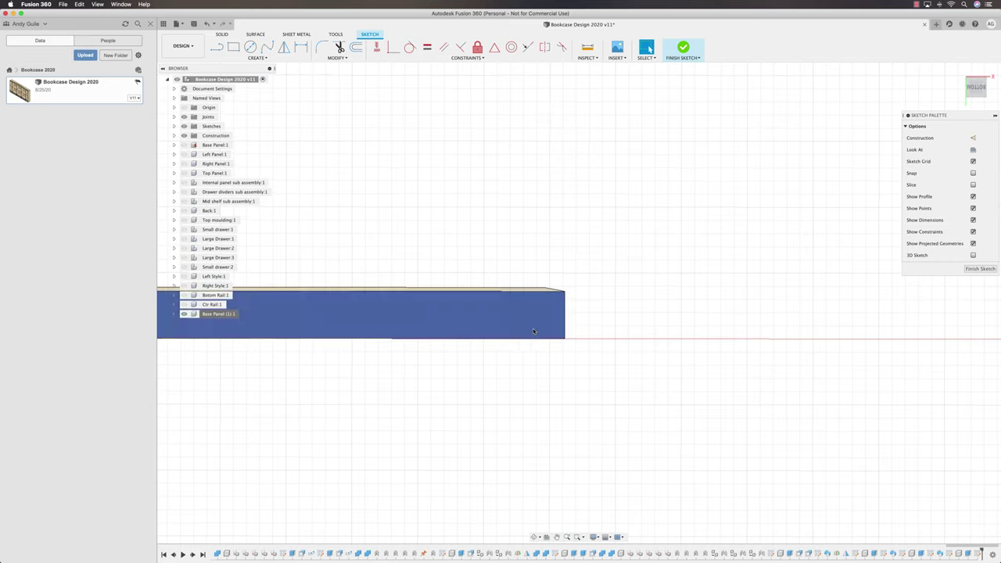
scroll(361, 401, up, 1)
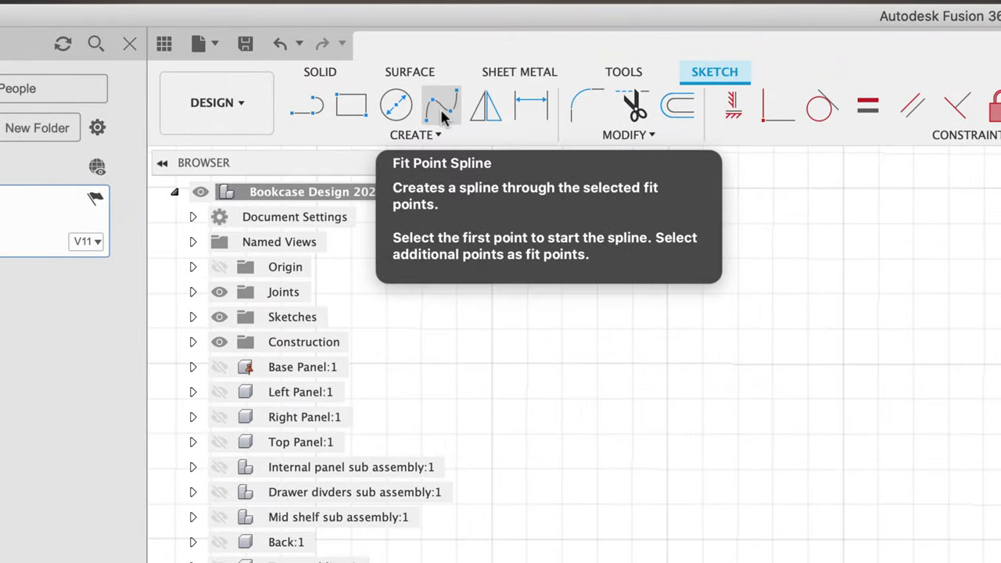
click(442, 110)
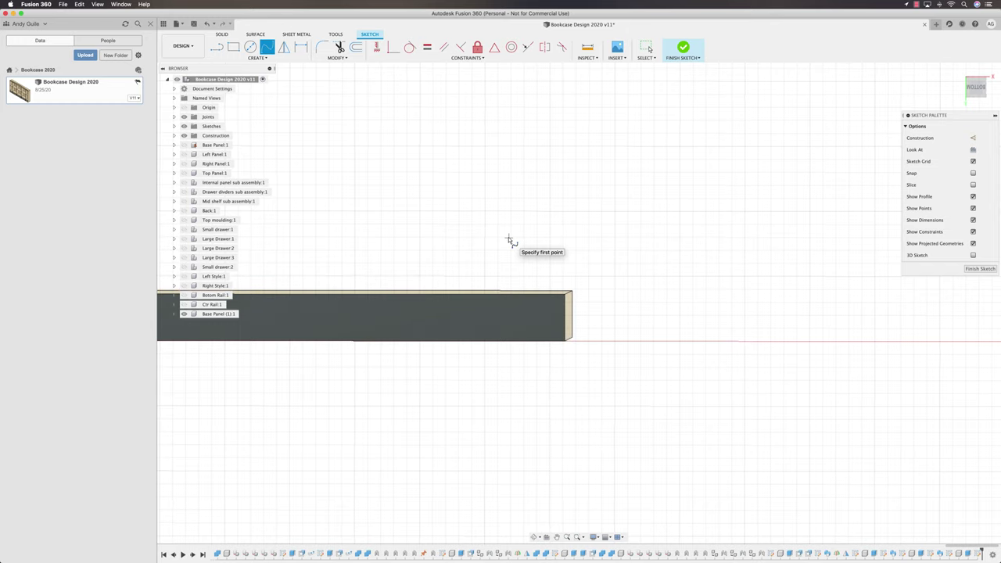
click(506, 298)
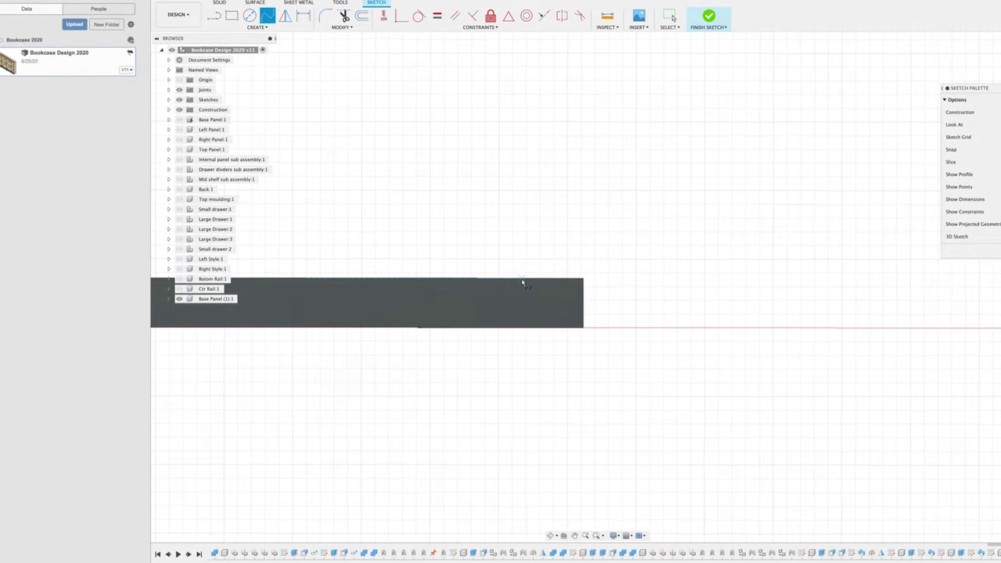
click(523, 280)
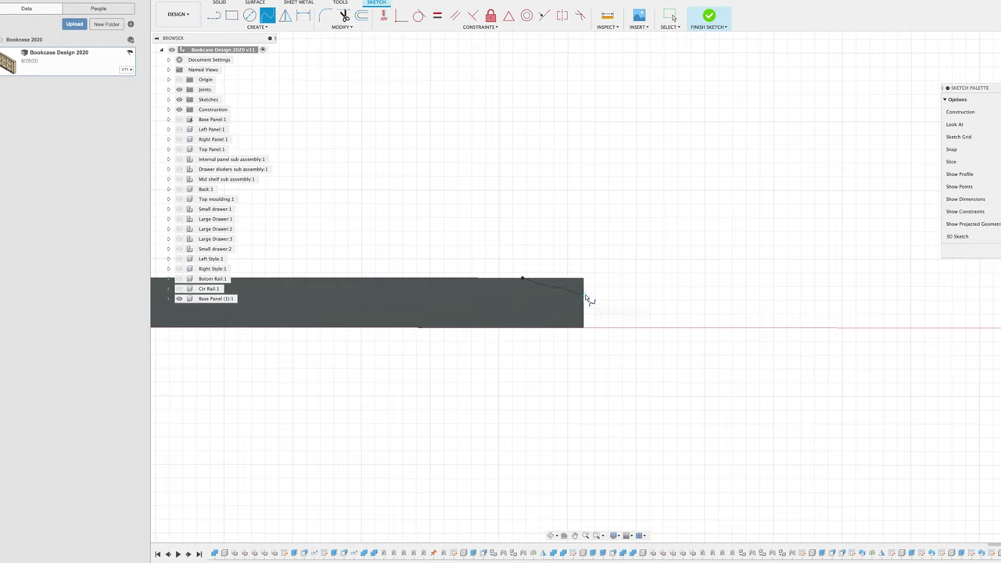
click(587, 297)
drag(587, 298, 599, 316)
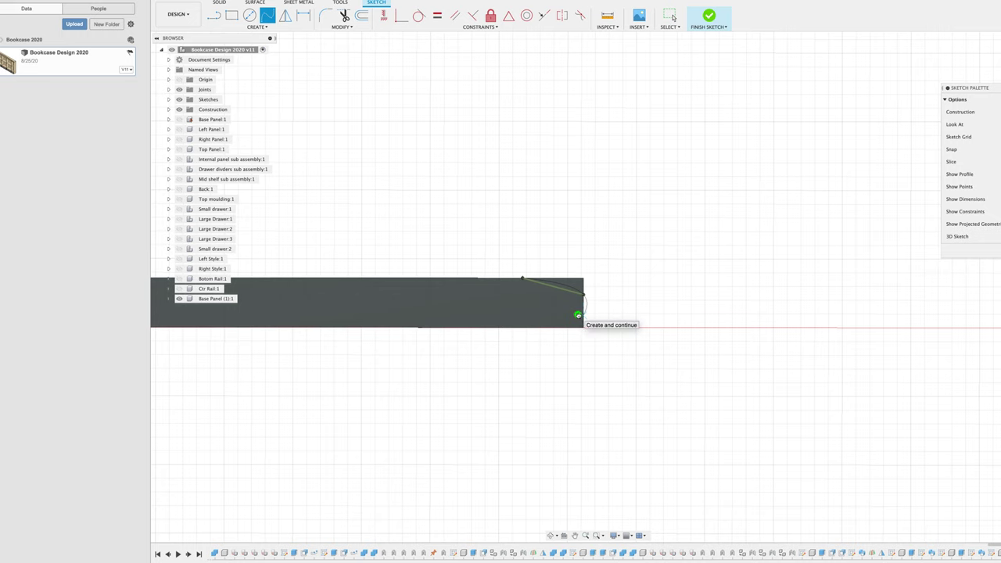
click(579, 316)
scroll(564, 308, up, 2)
scroll(563, 310, up, 5)
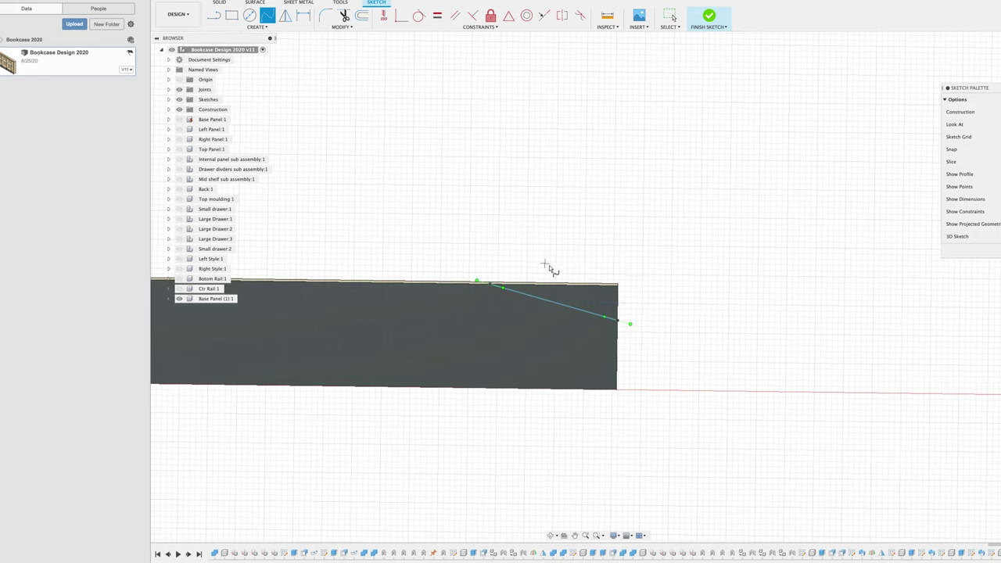
key(Escape)
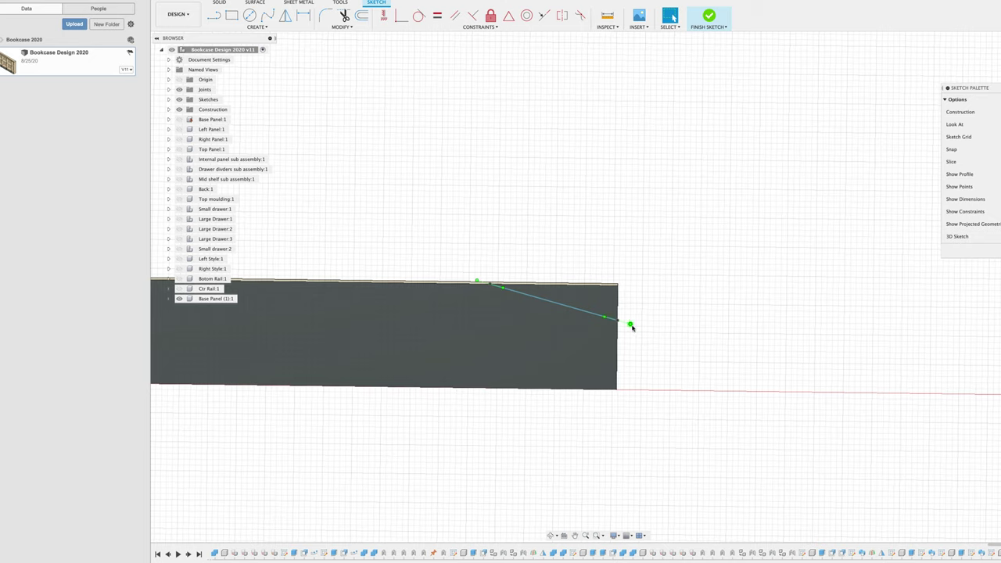
Step: Bend the spline into a concave curve with its end tangent handle, constraining that handle parallel to the panel's upper long edge
mouse_move(632, 326)
mouse_down()
mouse_move(621, 306)
mouse_move(631, 322)
mouse_up()
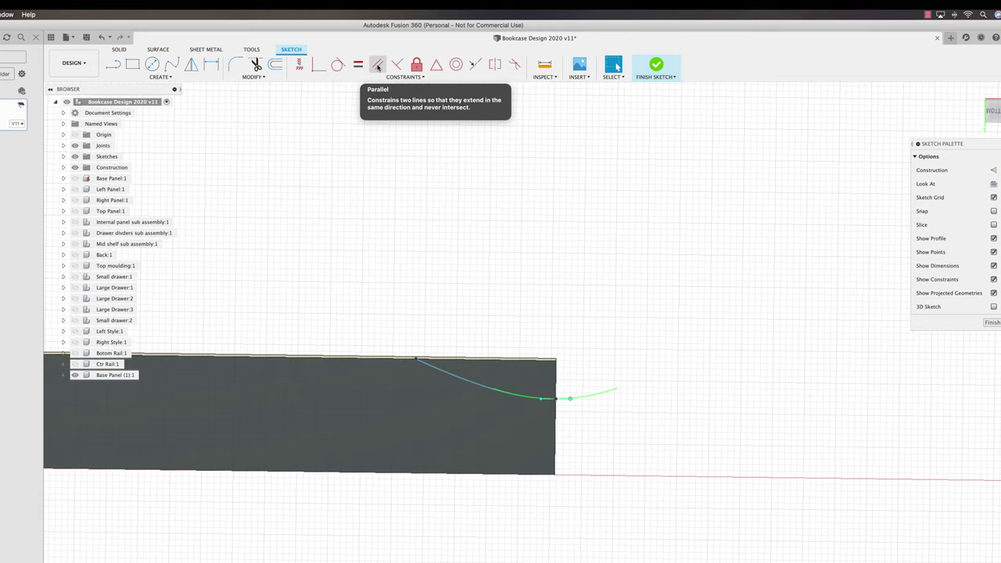
click(378, 66)
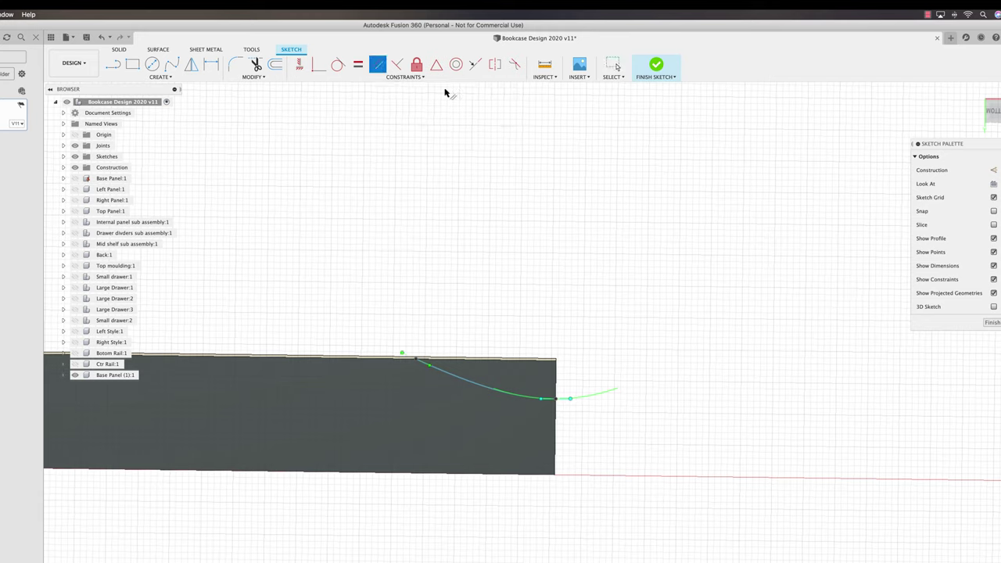
click(562, 402)
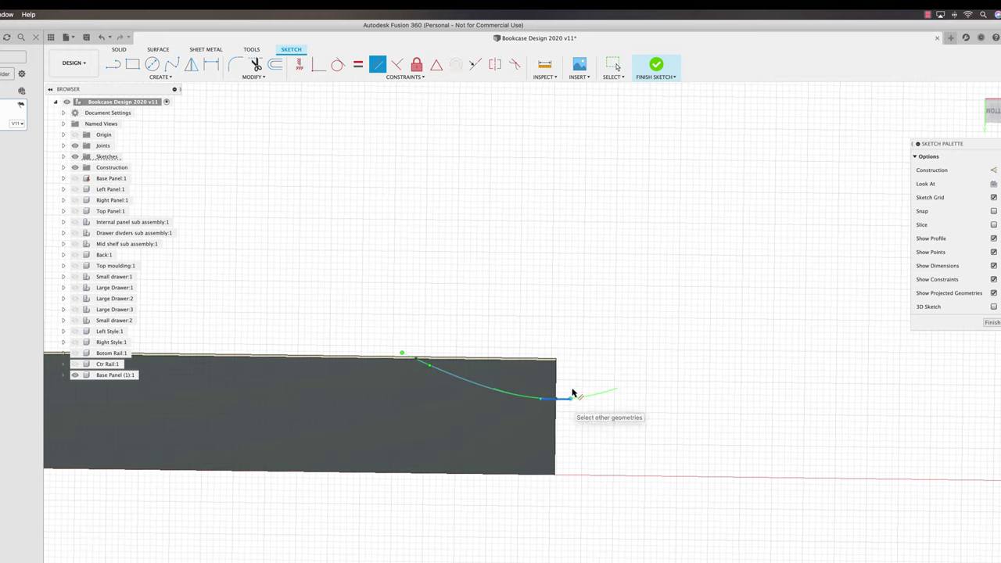
click(550, 364)
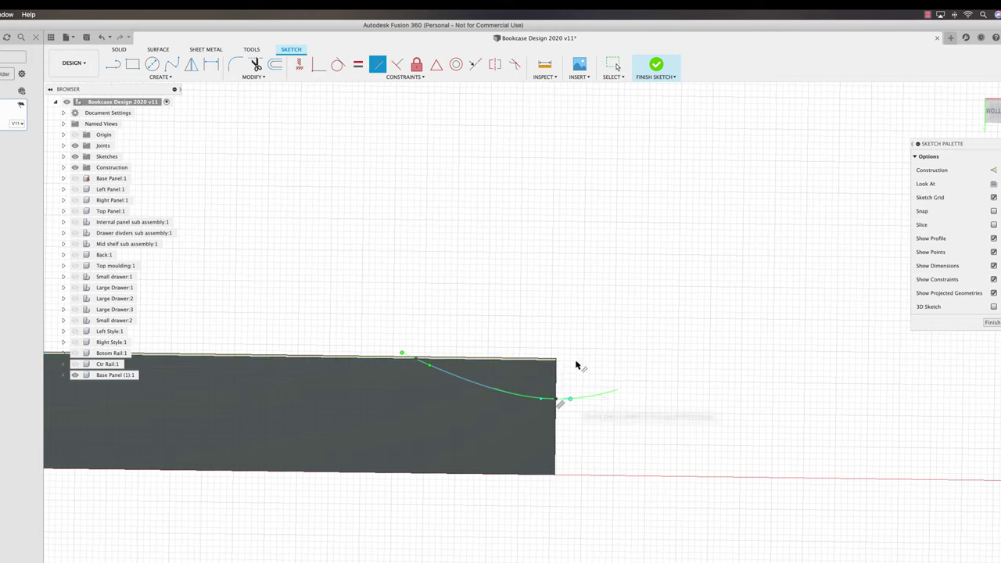
key(Escape)
click(571, 401)
mouse_move(571, 402)
mouse_down()
mouse_move(584, 399)
mouse_move(561, 402)
mouse_move(560, 382)
mouse_move(557, 405)
mouse_up()
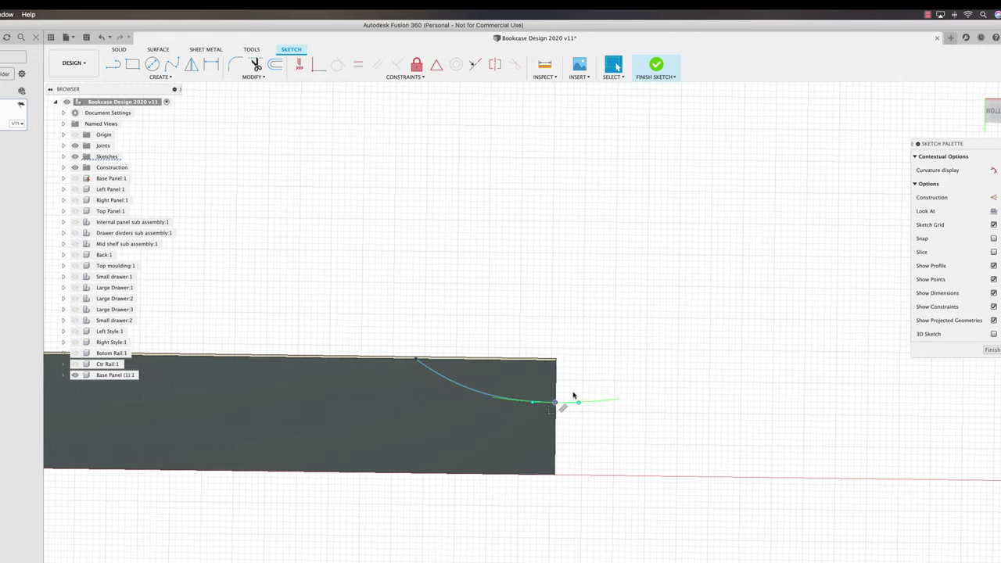
Step: Dimension the spline's end tangent handle from the panel's upper long edge, setting the distance to the Joinery parameter (6 mm)
shift+middle_drag(551, 408, 559, 365)
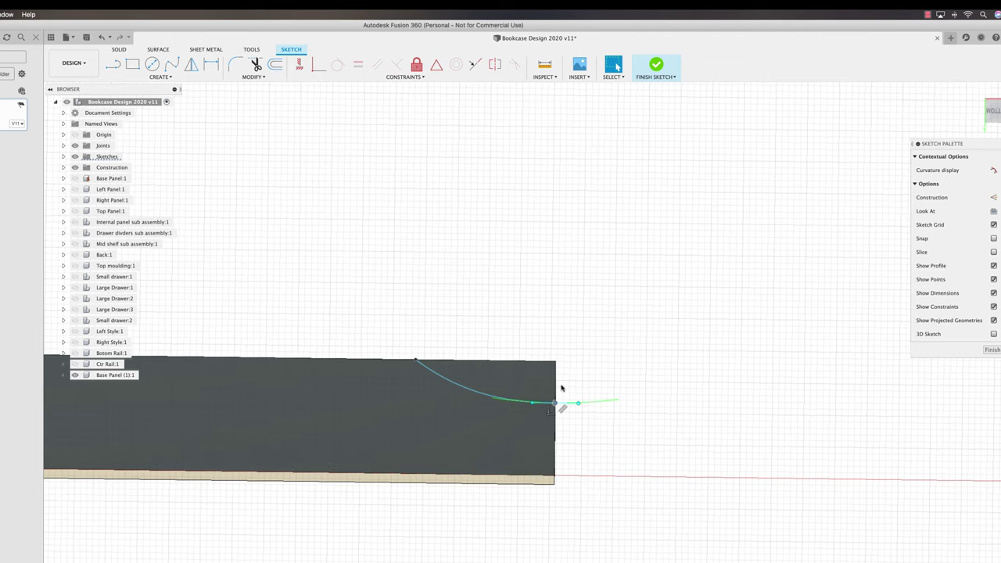
mouse_move(568, 407)
shift+middle_down()
mouse_move(578, 383)
mouse_move(566, 418)
mouse_move(589, 180)
mouse_move(599, 315)
mouse_move(583, 396)
mouse_move(570, 407)
mouse_move(575, 399)
shift+middle_up()
click(212, 66)
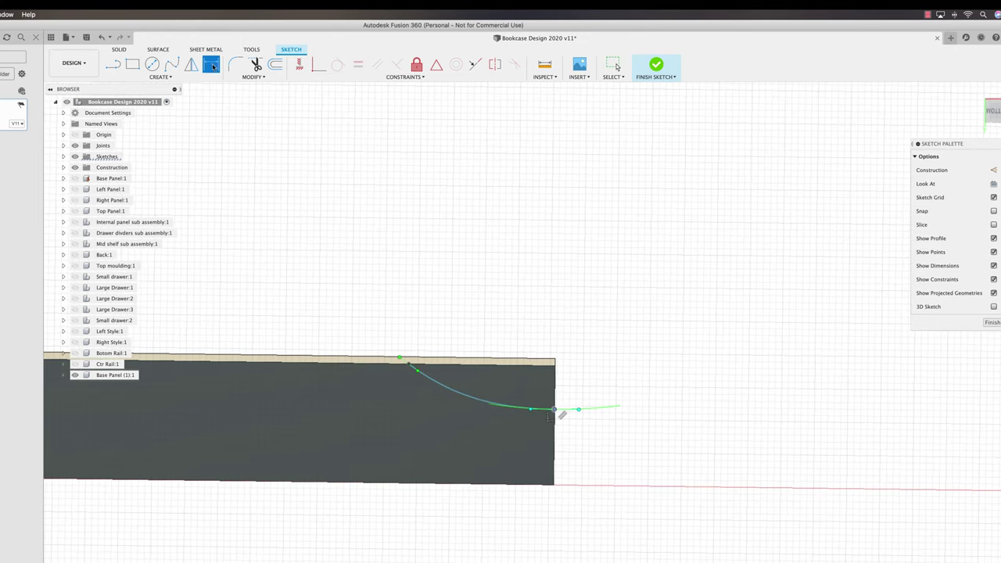
click(552, 365)
click(554, 409)
click(569, 410)
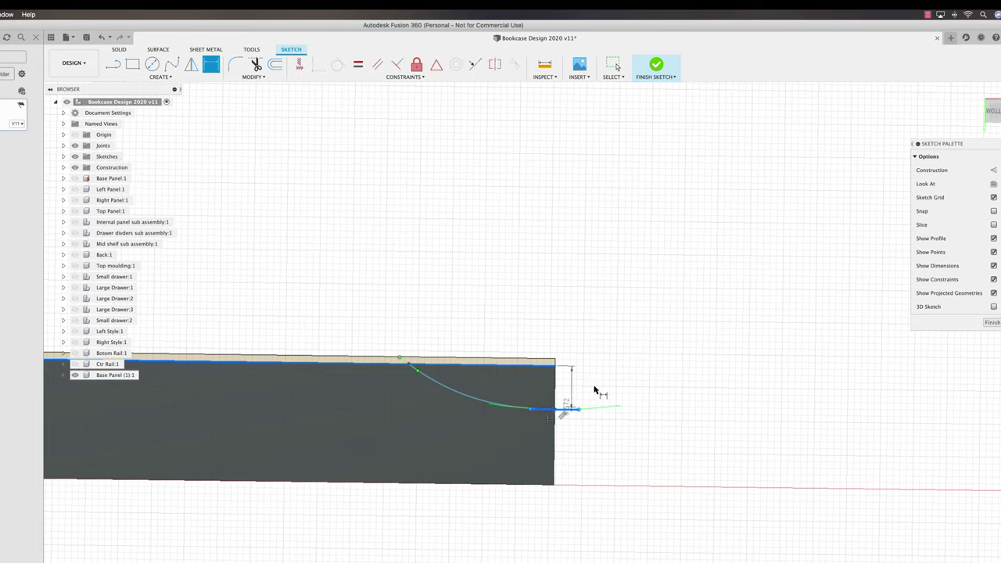
click(709, 393)
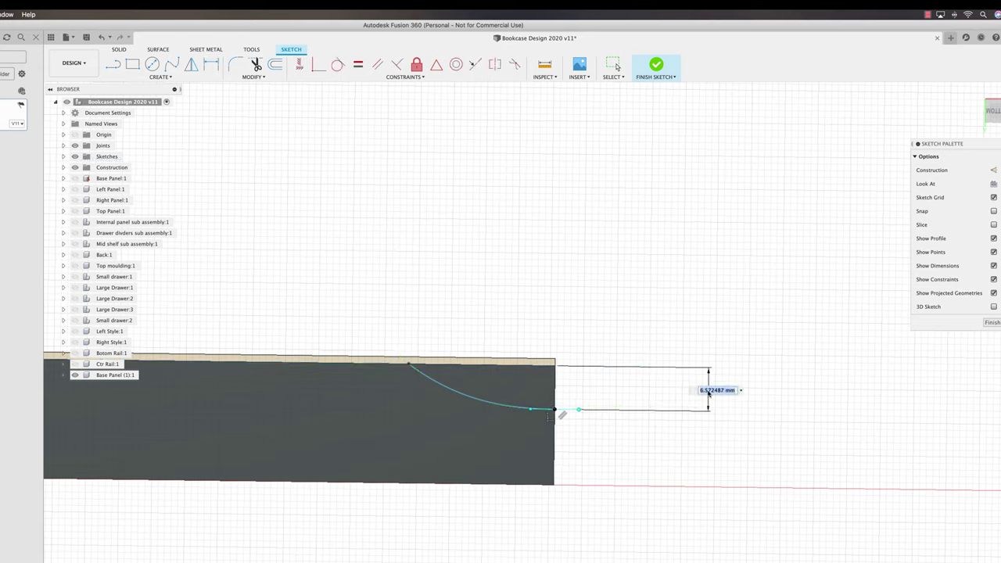
text(j)
key(Return)
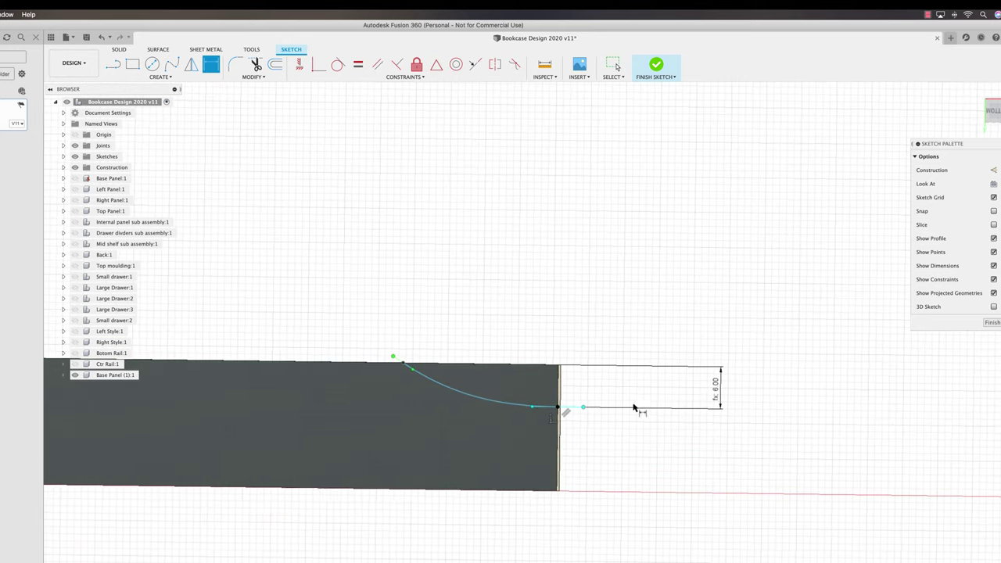
mouse_move(569, 386)
shift+middle_down()
mouse_move(699, 438)
mouse_move(662, 452)
mouse_move(650, 444)
shift+middle_up()
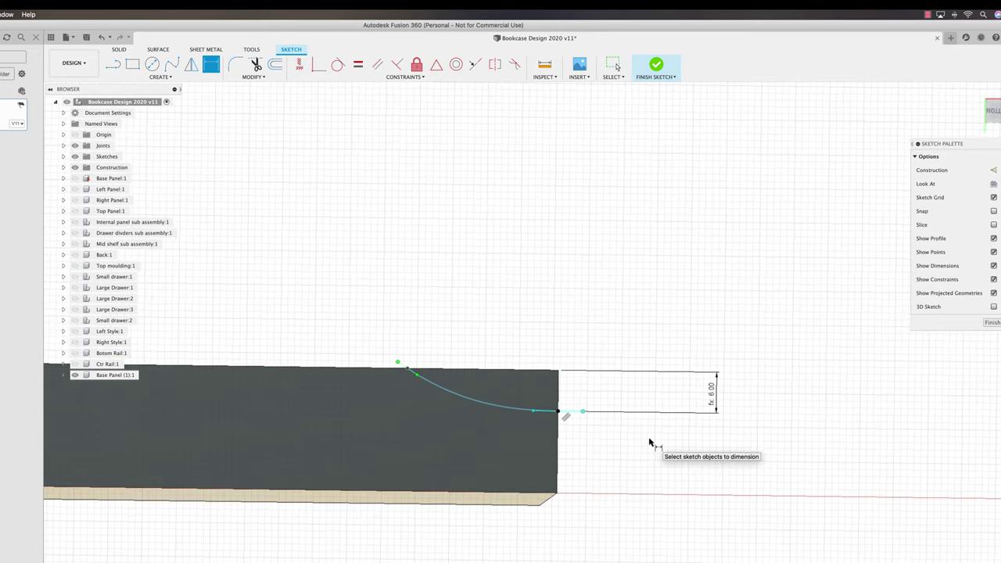
key(Escape)
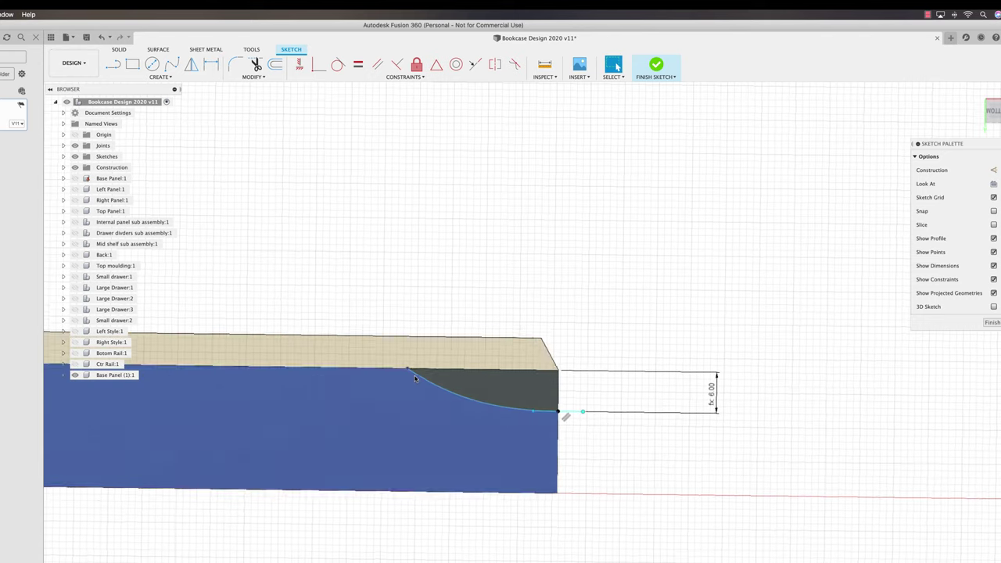
Step: Shape the spline into an S-curve by swinging the tangent handle at its upper end point in line with the long edge
click(408, 374)
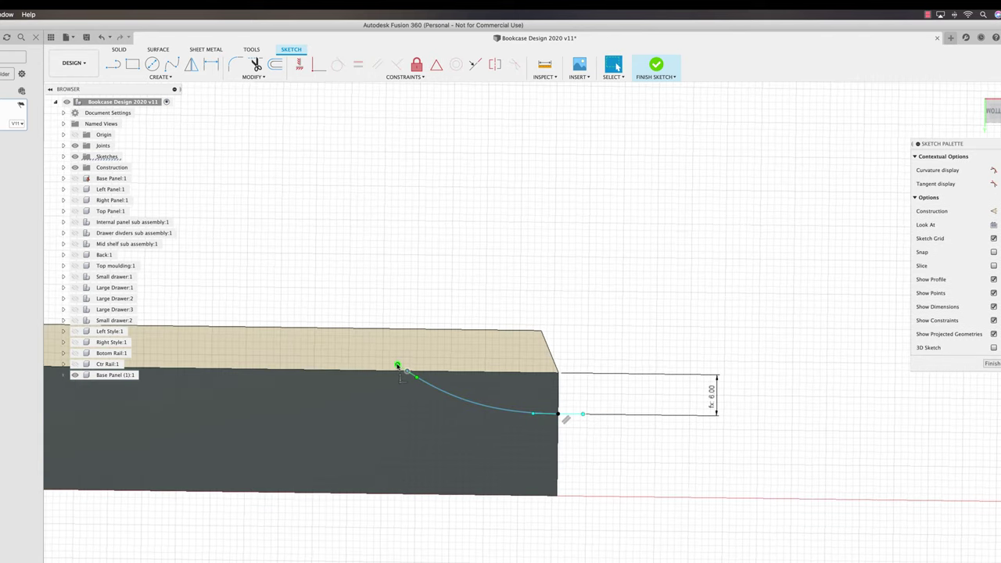
click(398, 366)
mouse_move(392, 372)
mouse_down()
mouse_move(382, 371)
mouse_move(383, 395)
mouse_move(378, 377)
mouse_up()
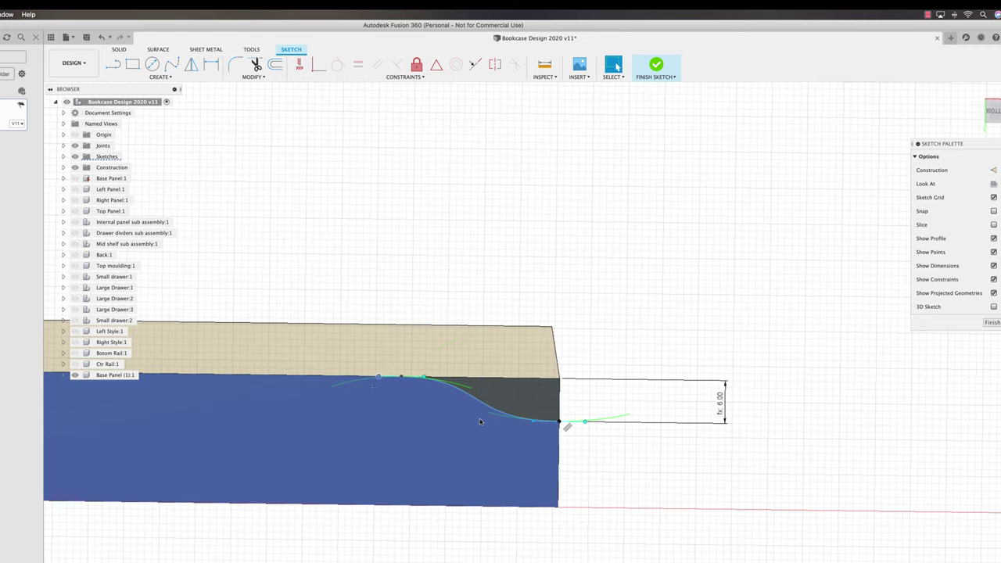
shift+scroll(480, 422, right, 3)
shift+scroll(480, 421, left, 1)
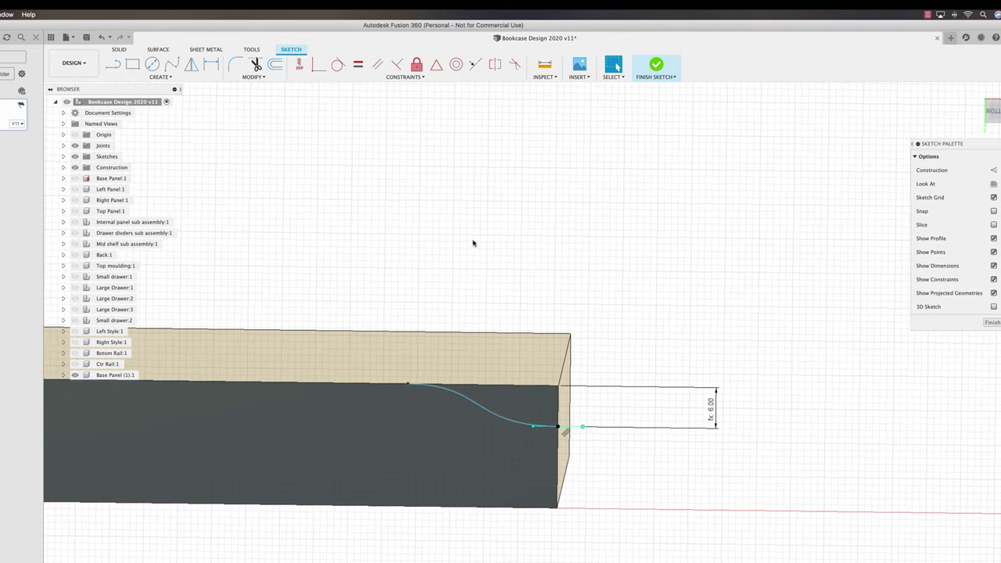
Step: Constrain the upper end point's tangent handle parallel to the panel's upper long edge
click(377, 64)
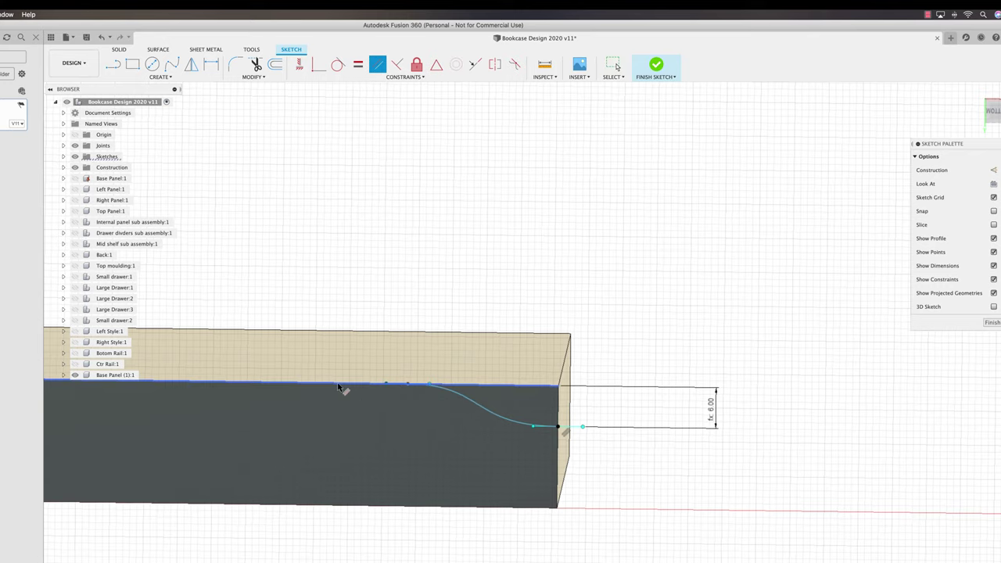
shift+middle_drag(629, 304, 594, 361)
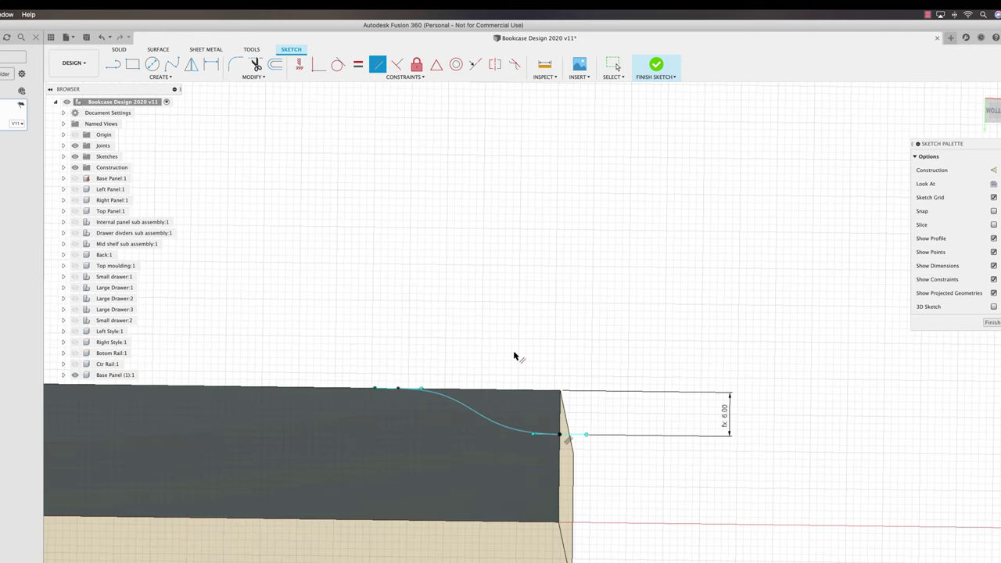
shift+middle_drag(530, 356, 590, 329)
key(Escape)
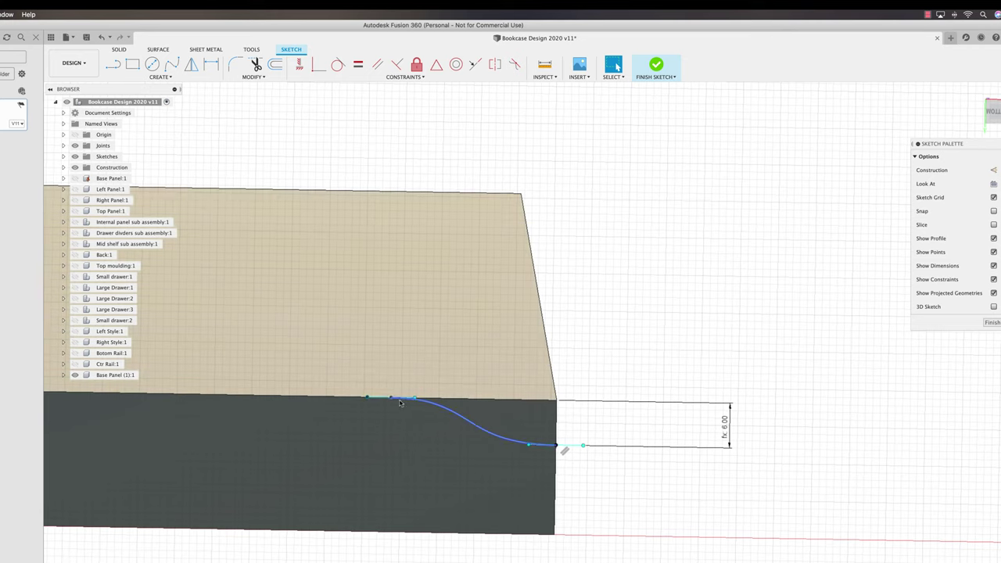
Step: Dimension the spline's upper end point 20 mm horizontally from the end face's upper-right corner
shift+middle_drag(400, 403, 392, 397)
shift+middle_drag(526, 413, 505, 391)
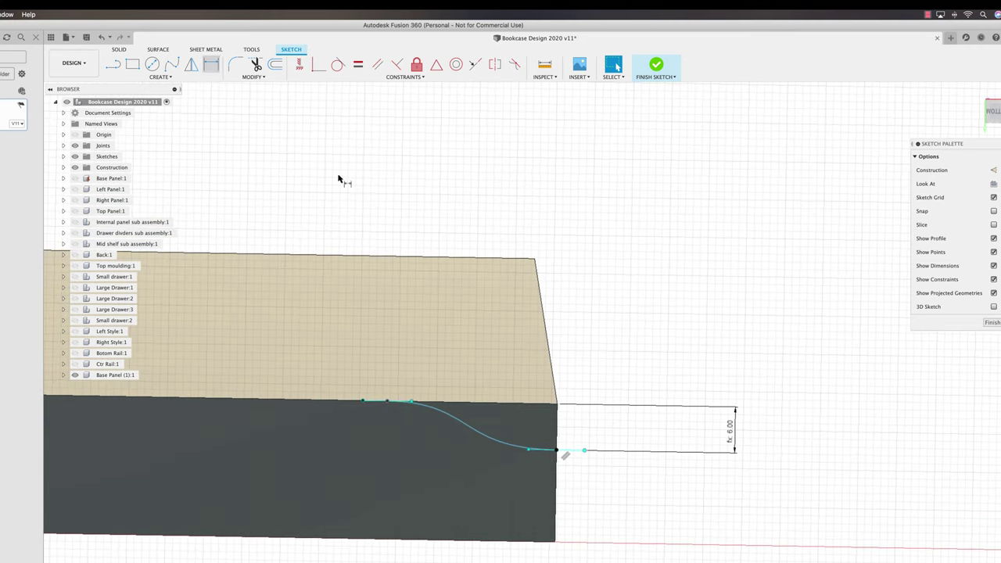
key(d)
click(387, 402)
click(558, 406)
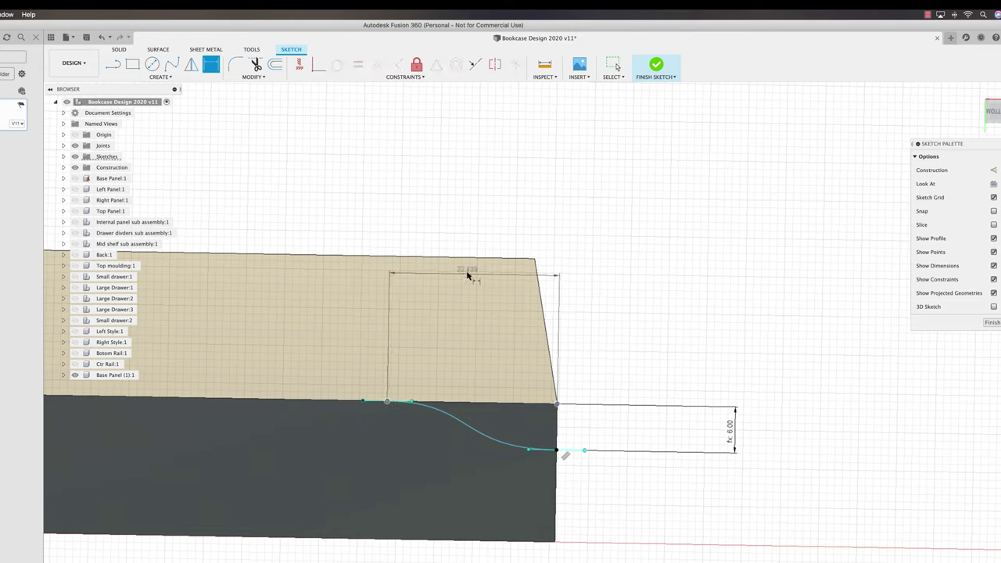
click(472, 222)
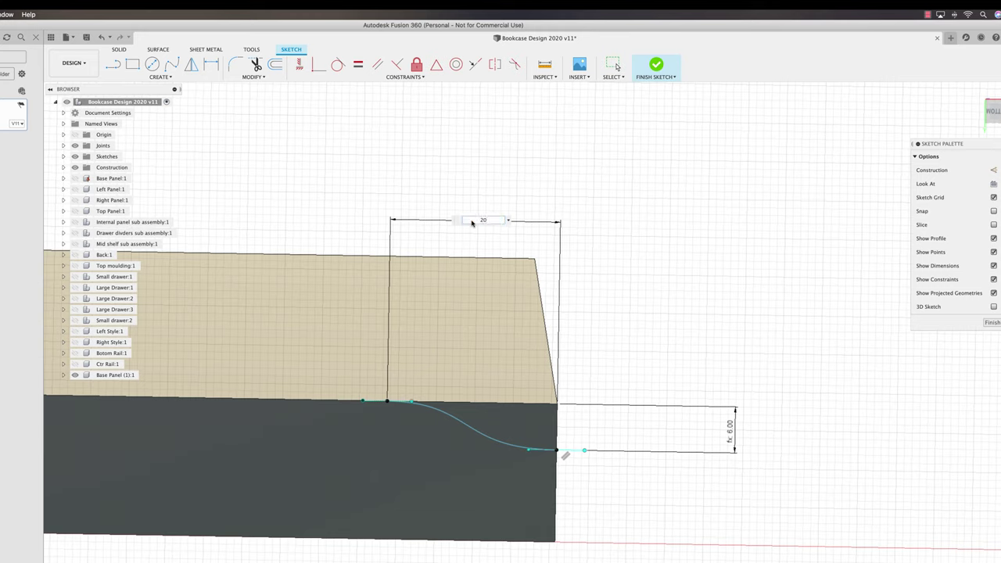
key(Return)
key(d)
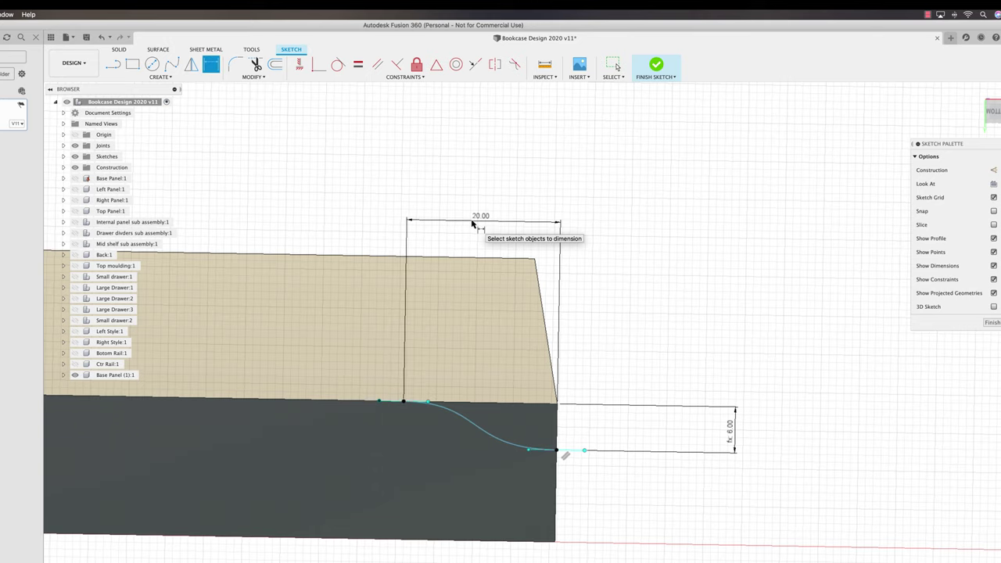
shift+middle_drag(519, 454, 518, 431)
scroll(430, 416, up, 3)
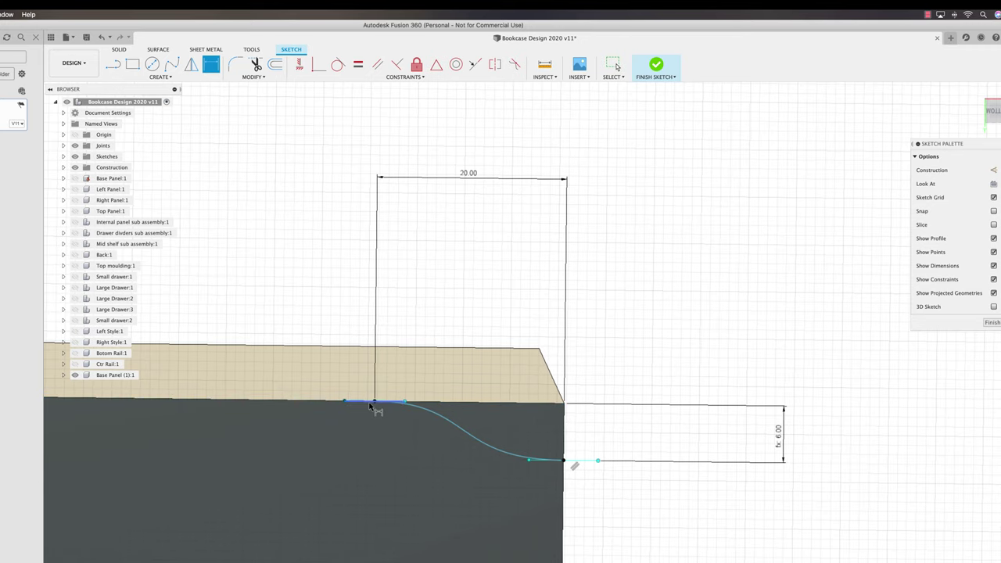
mouse_move(468, 409)
shift+middle_down()
mouse_move(440, 415)
mouse_move(600, 353)
mouse_move(485, 431)
mouse_move(527, 441)
mouse_move(553, 405)
shift+middle_up()
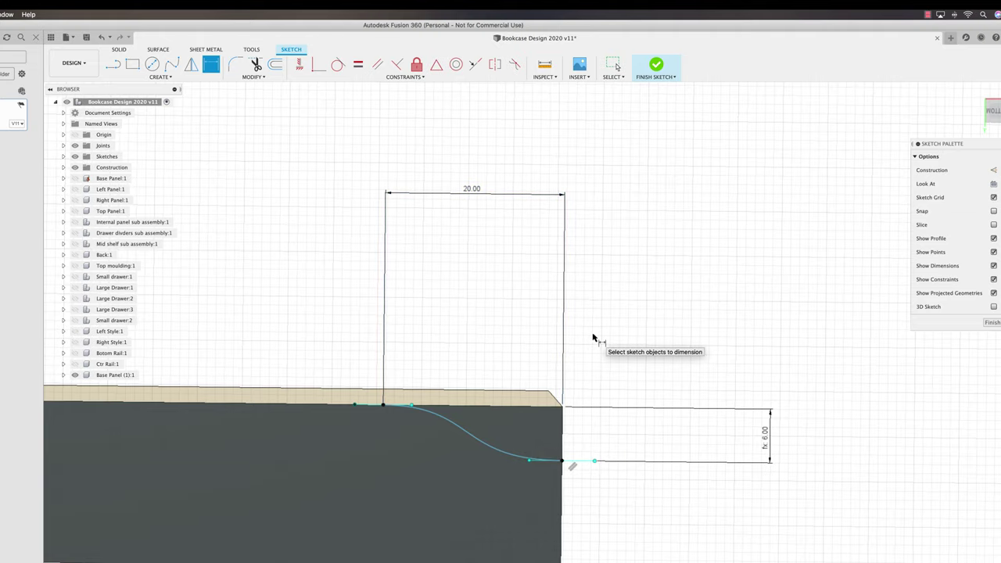
key(Escape)
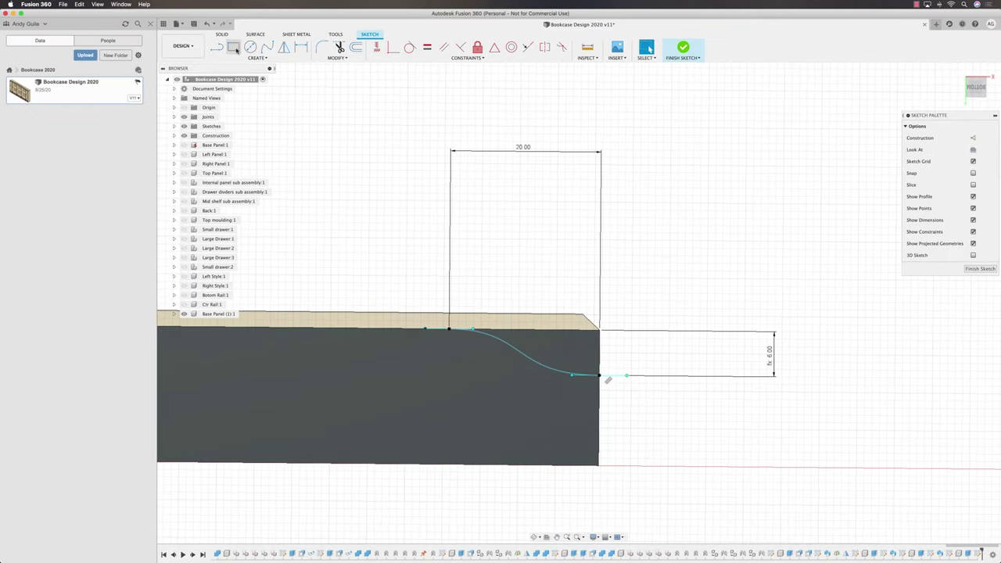
Step: Draw a rectangle inward from the end face's lower-right corner, 20 mm wide and Joinery (6 mm) high
key(r)
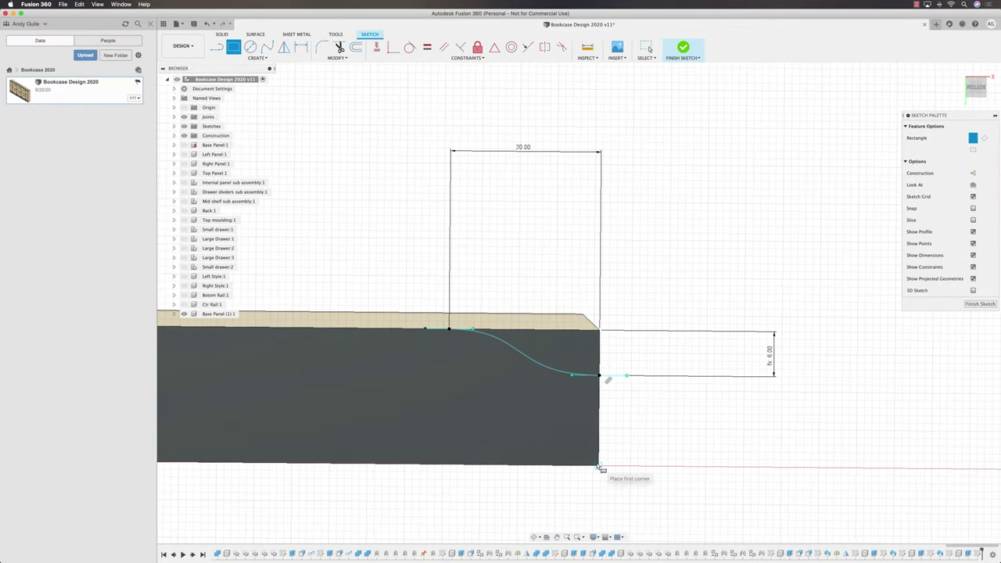
click(598, 465)
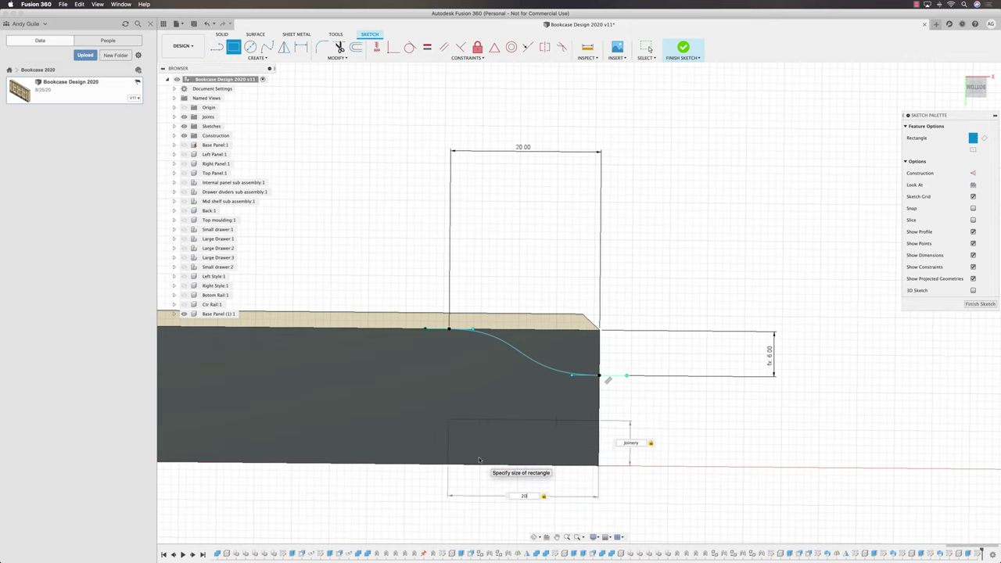
key(Return)
key(Escape)
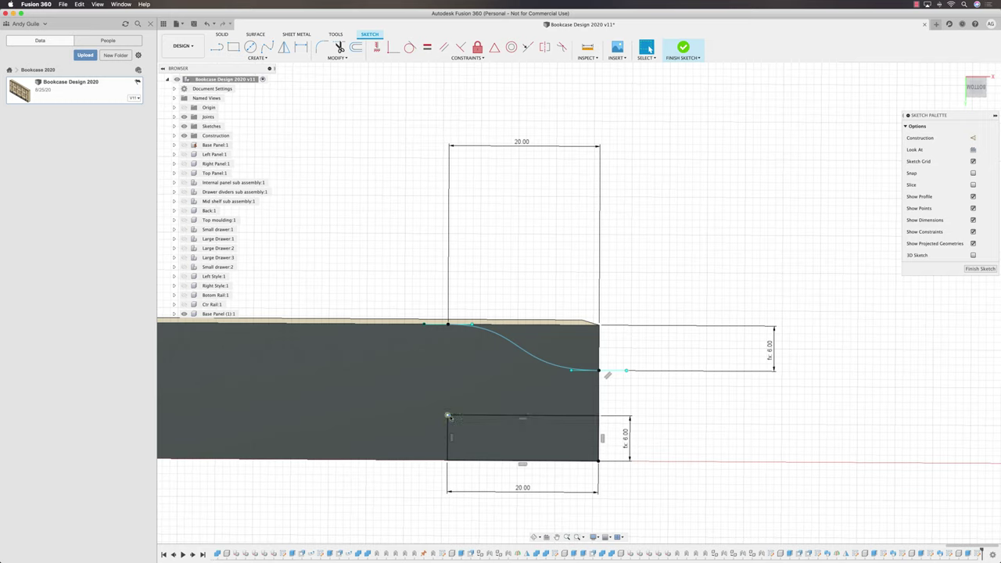
Step: Fillet the rectangle's upper-left inner corner with a 2 mm radius and finish the sketch
click(450, 425)
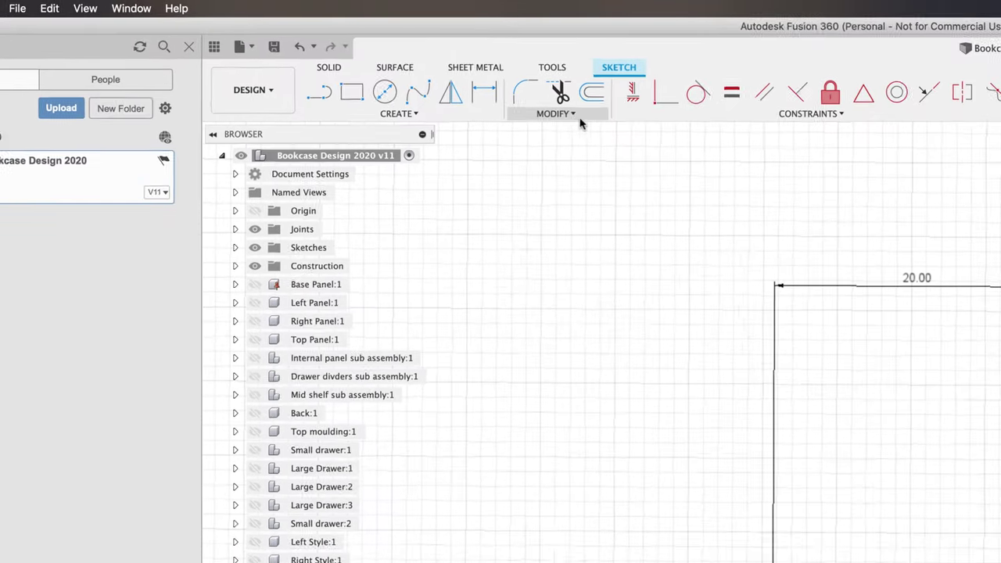
click(340, 58)
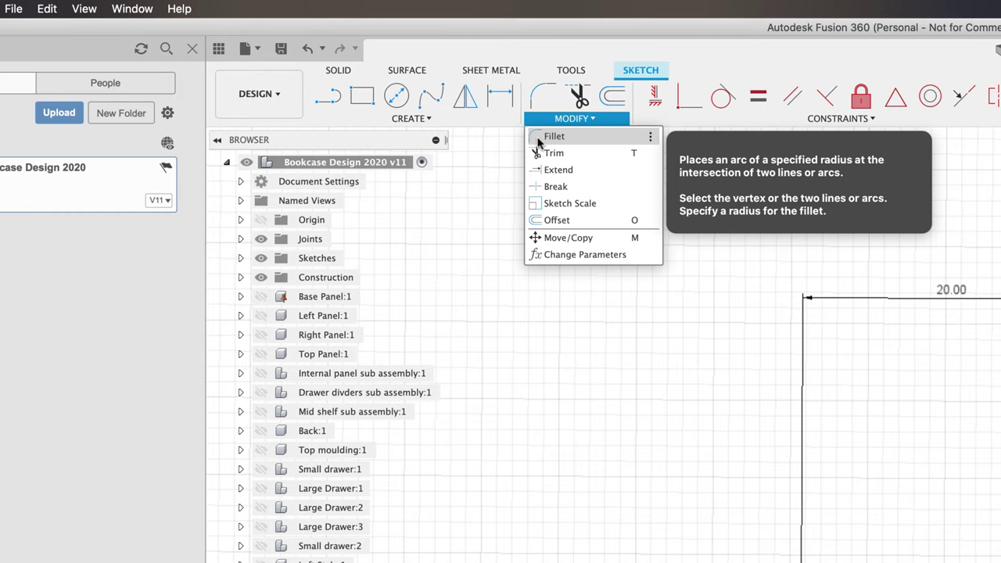
click(554, 136)
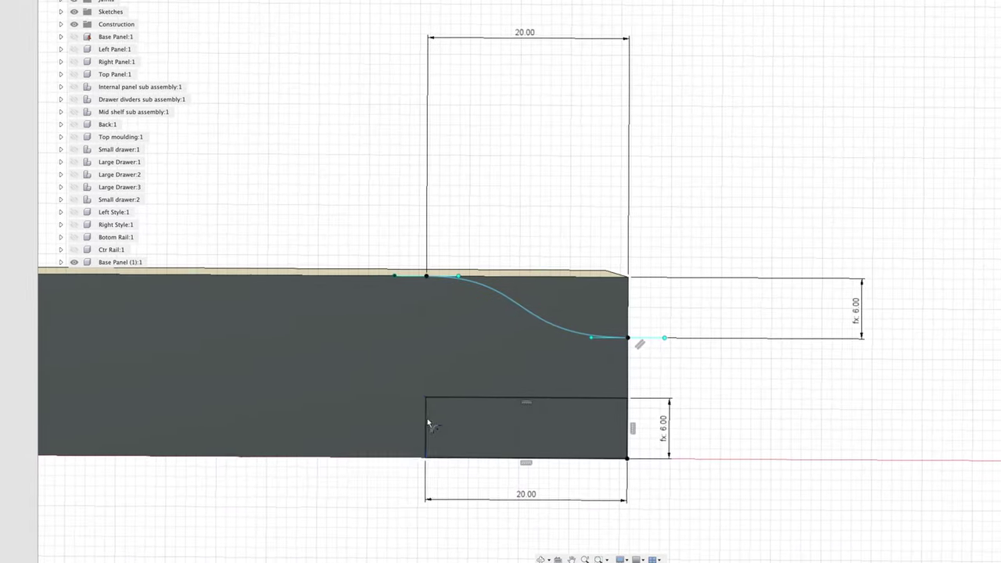
click(425, 426)
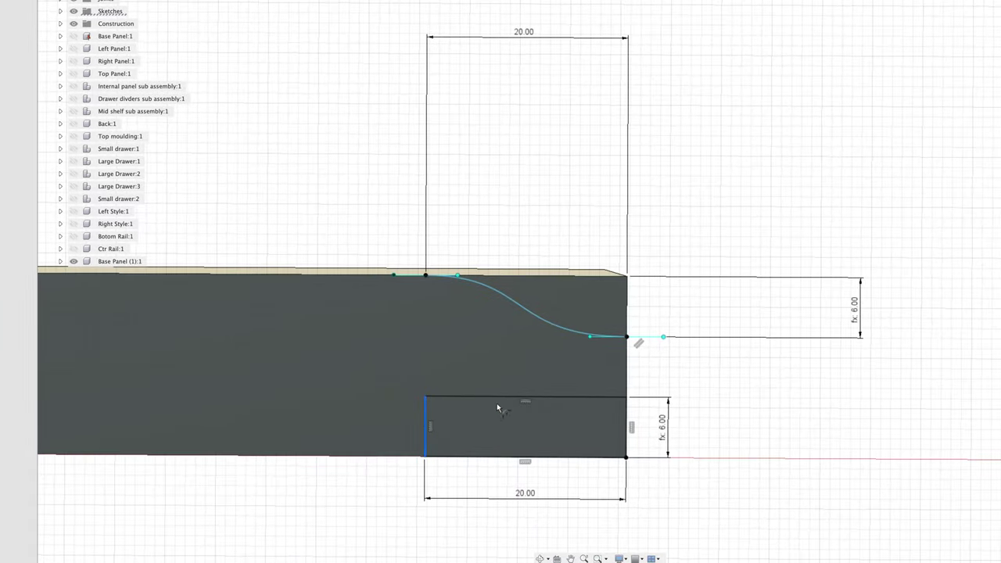
click(483, 399)
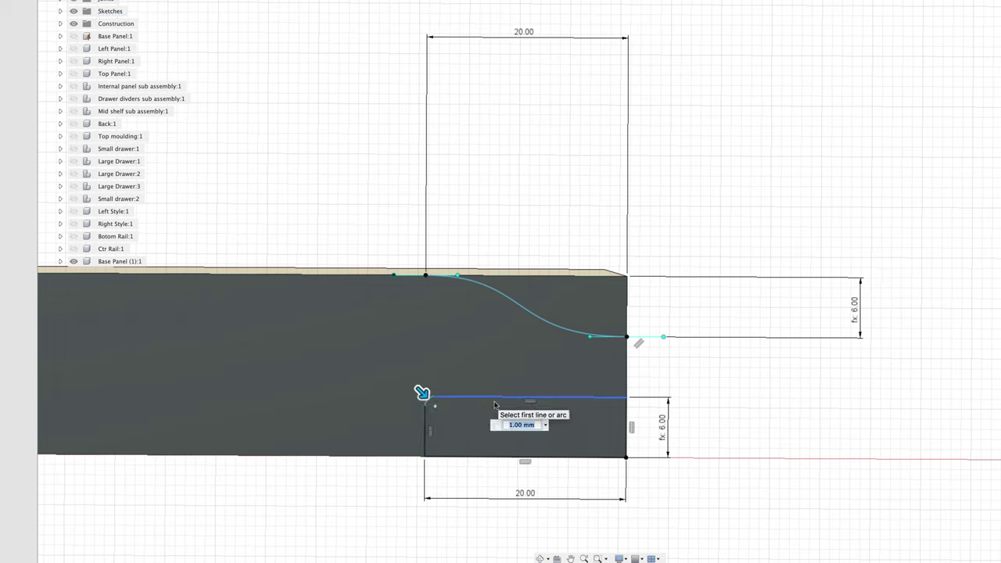
mouse_move(422, 394)
mouse_down()
mouse_move(440, 415)
mouse_move(412, 384)
mouse_move(424, 397)
mouse_up()
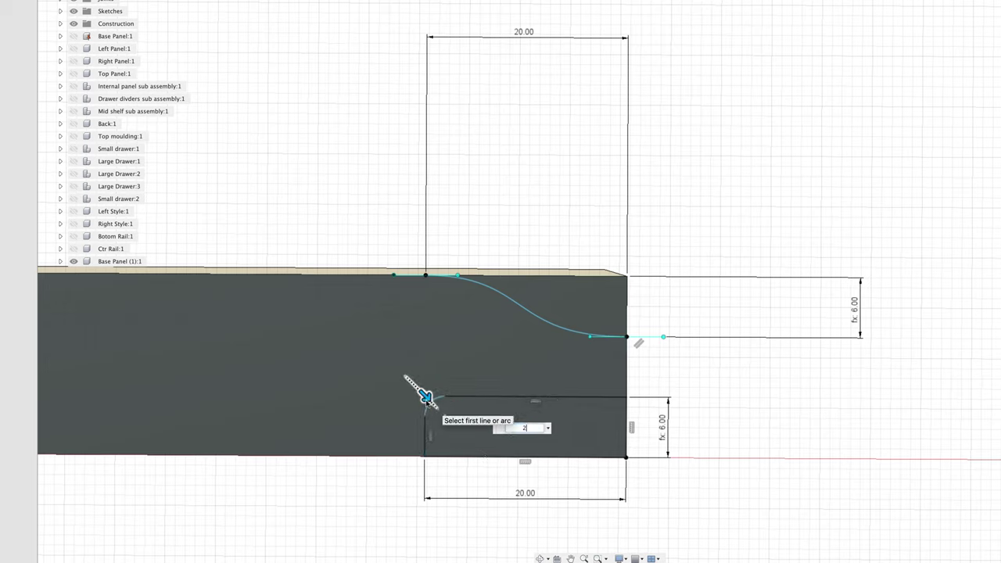
key(Return)
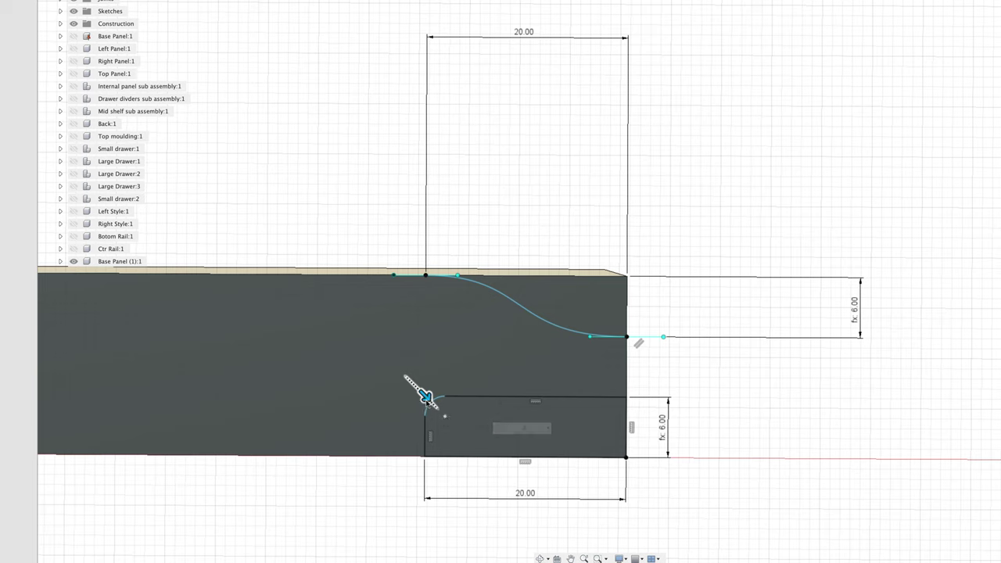
scroll(822, 384, down, 2)
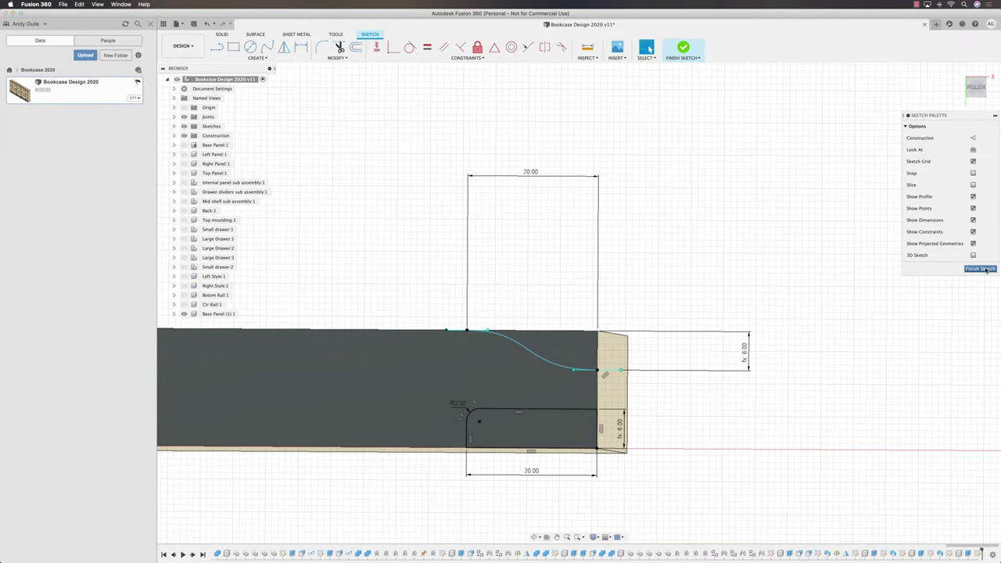
click(981, 269)
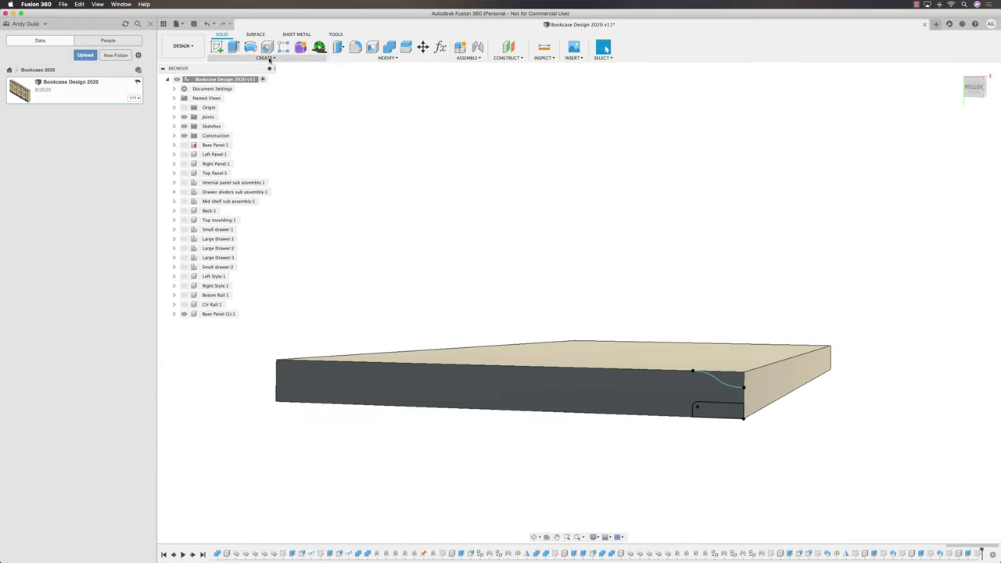
Step: Sweep both edge profiles, the upper spline region and the lower filleted rectangle, as a cut around the panel's upper face perimeter
click(269, 59)
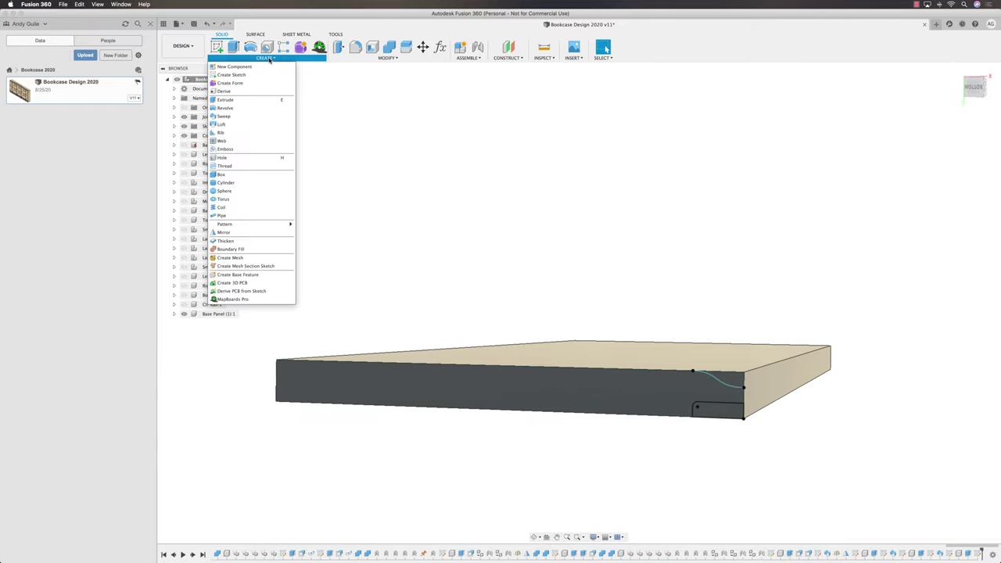
click(224, 117)
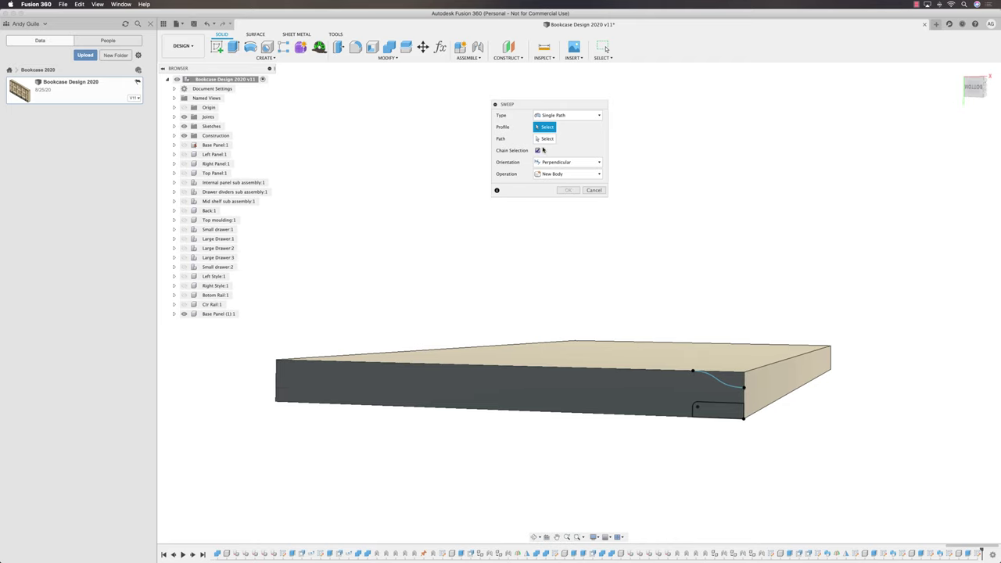
shift+middle_drag(664, 353, 707, 382)
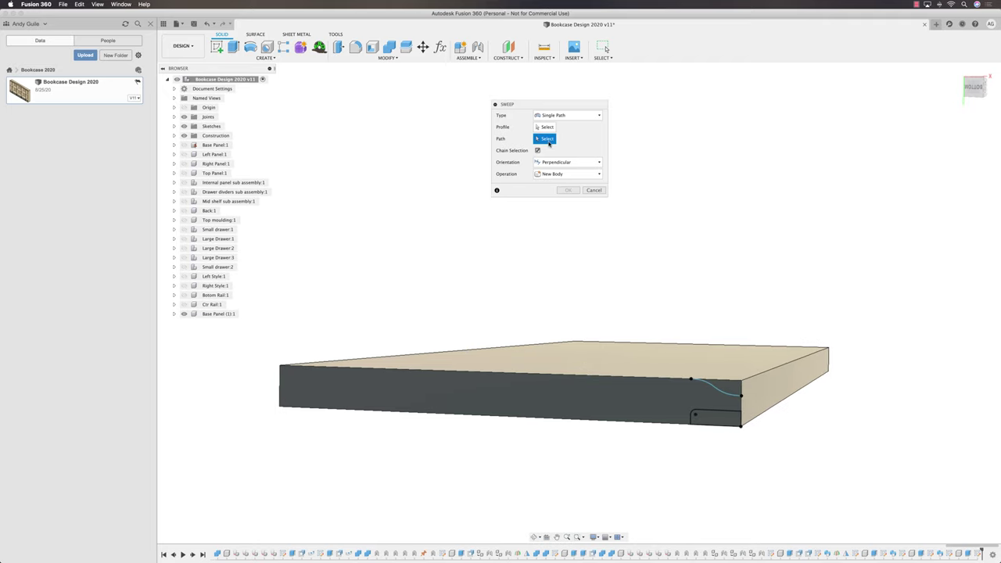
click(798, 349)
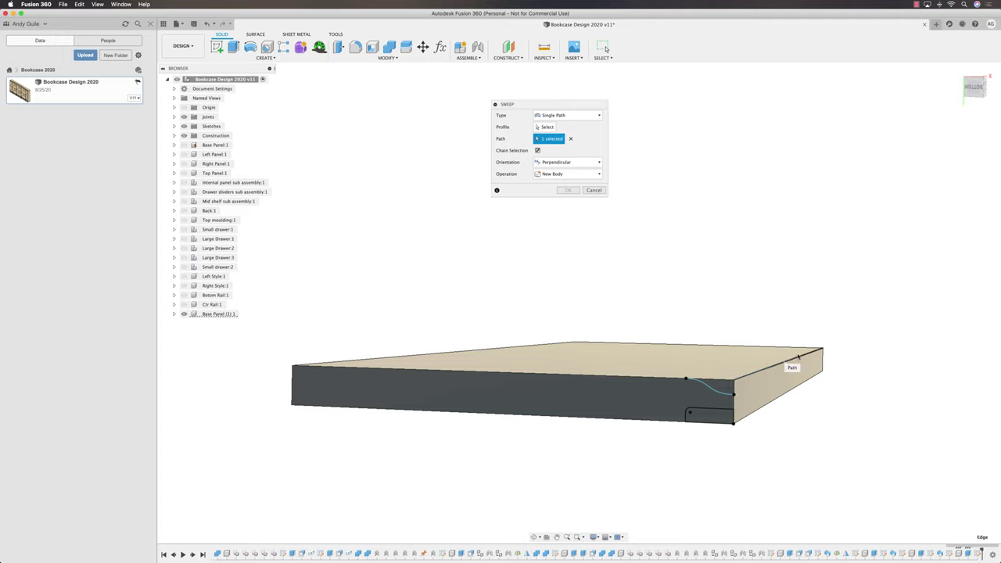
click(549, 344)
click(485, 375)
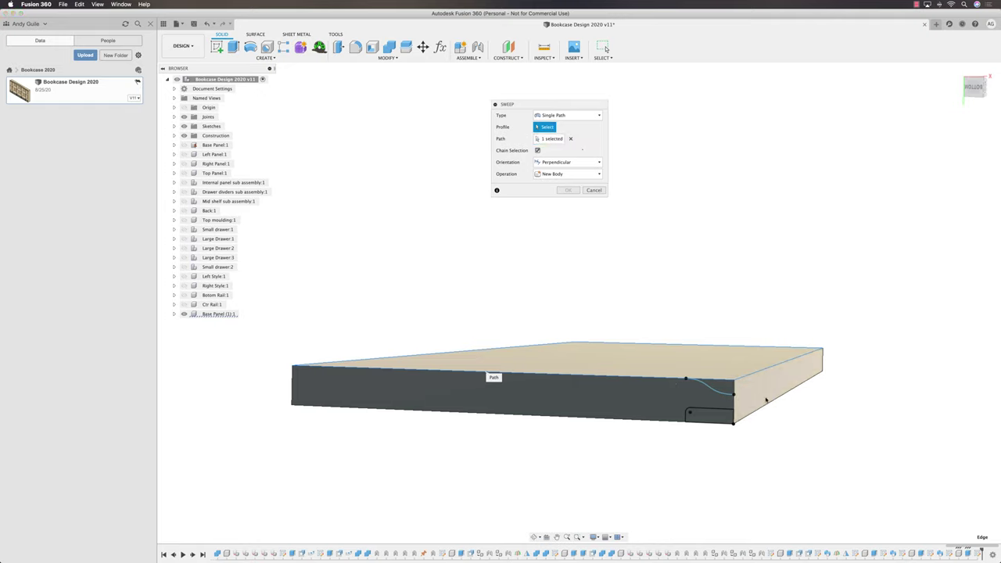
click(693, 386)
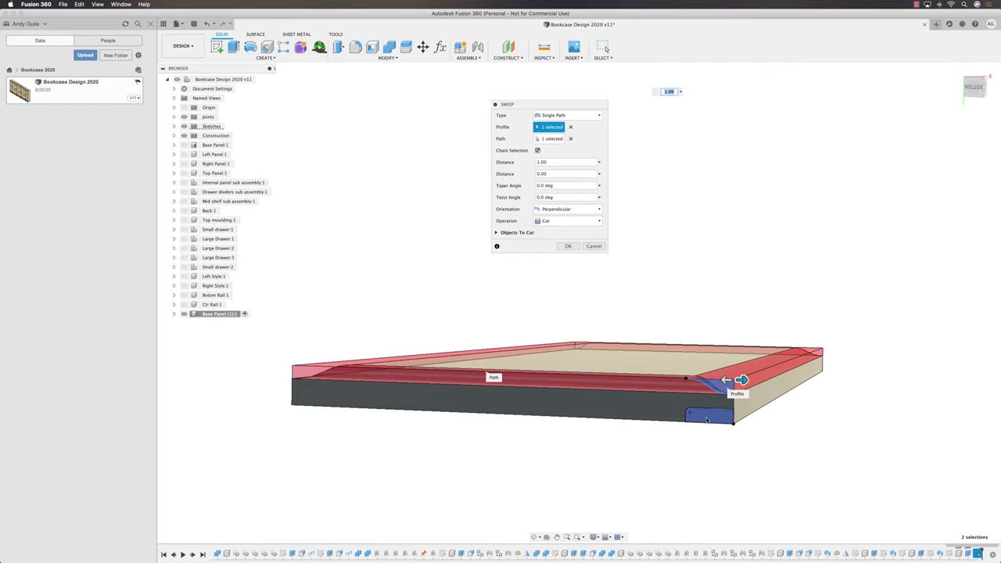
click(707, 421)
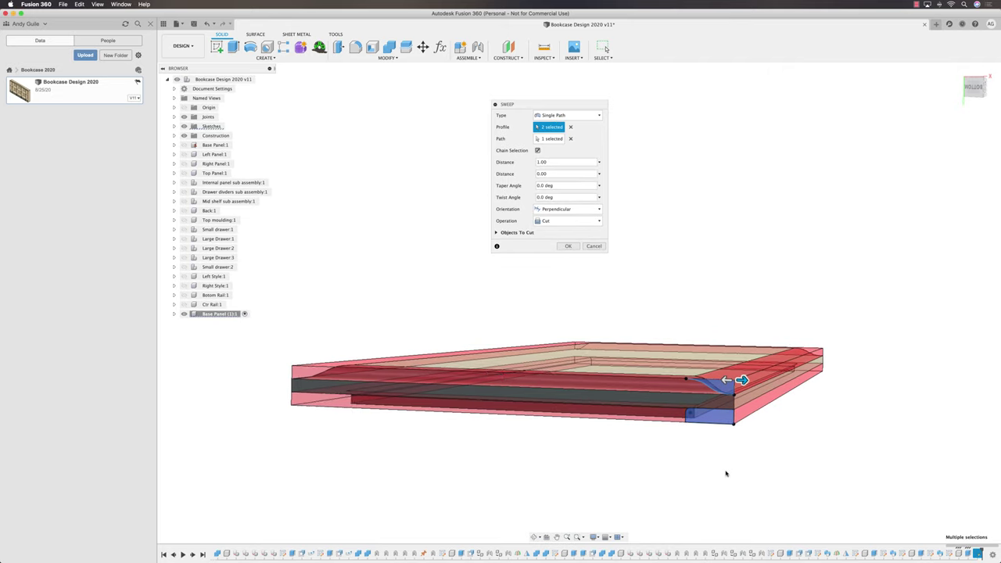
scroll(726, 474, up, 2)
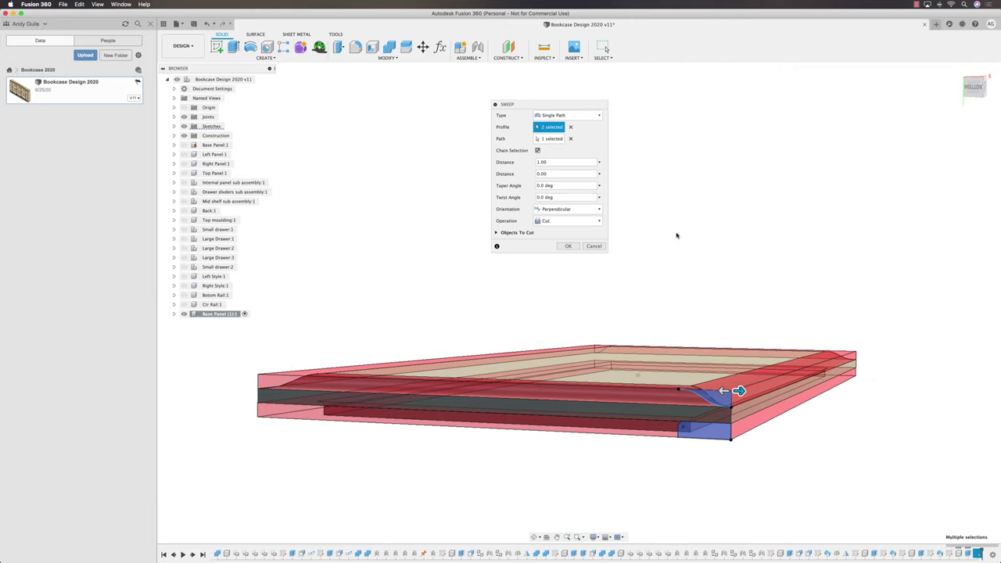
click(568, 247)
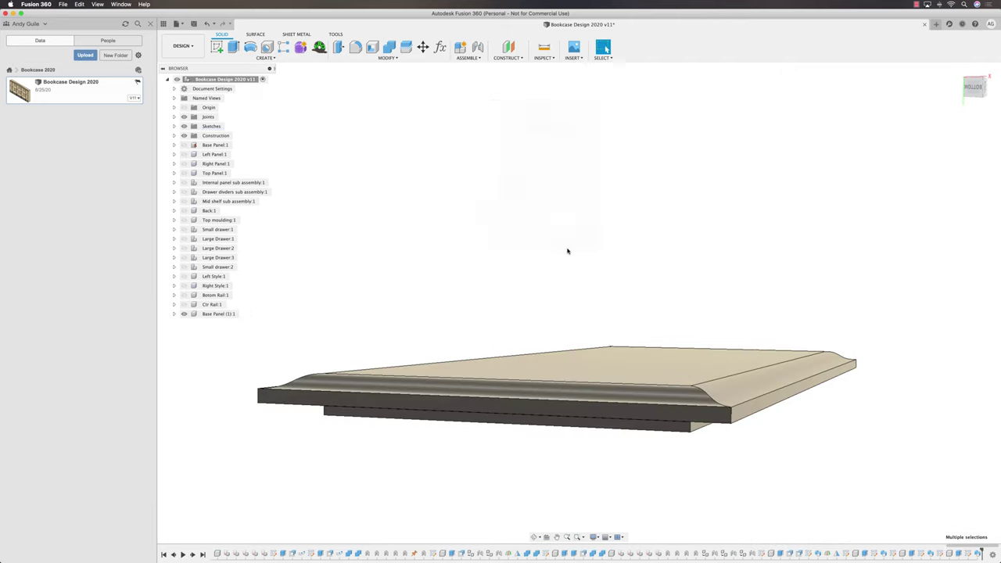
Step: Unisolate the raised panel component so the rest of the door and bookcase is shown again
scroll(571, 251, down, 3)
shift+scroll(788, 370, up, 5)
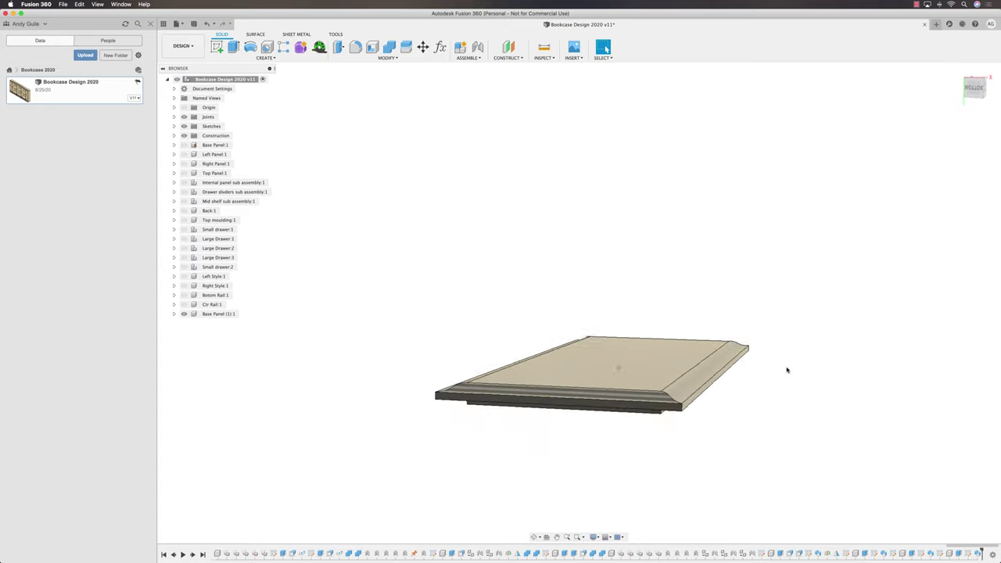
shift+scroll(788, 370, down, 2)
shift+scroll(787, 370, down, 8)
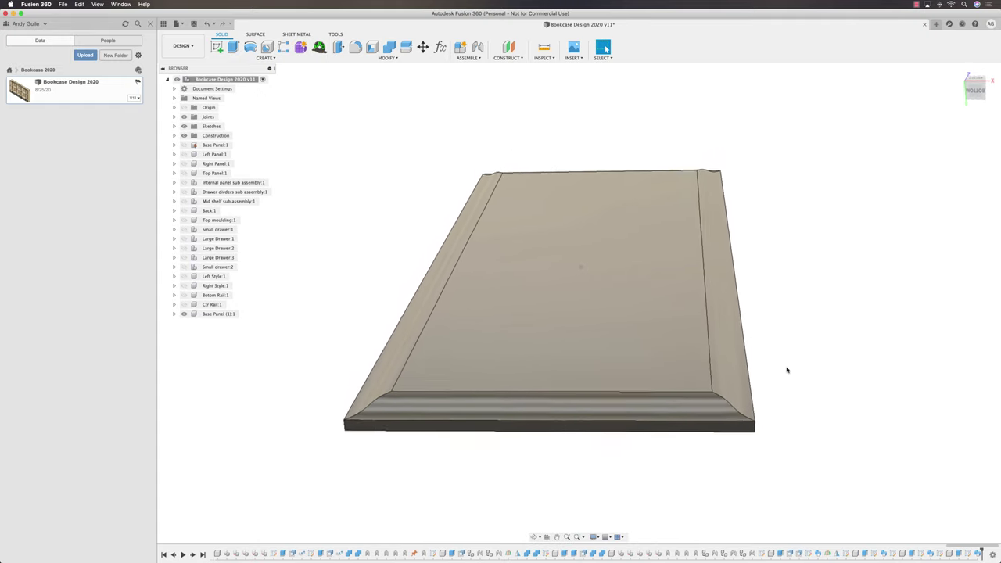
right_click(222, 313)
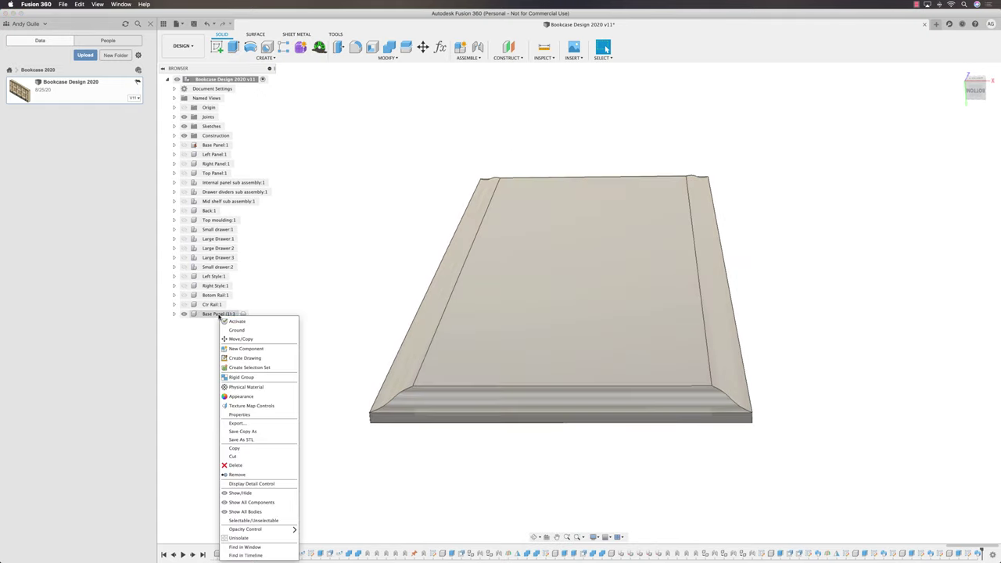
click(239, 538)
click(373, 270)
scroll(373, 270, up, 5)
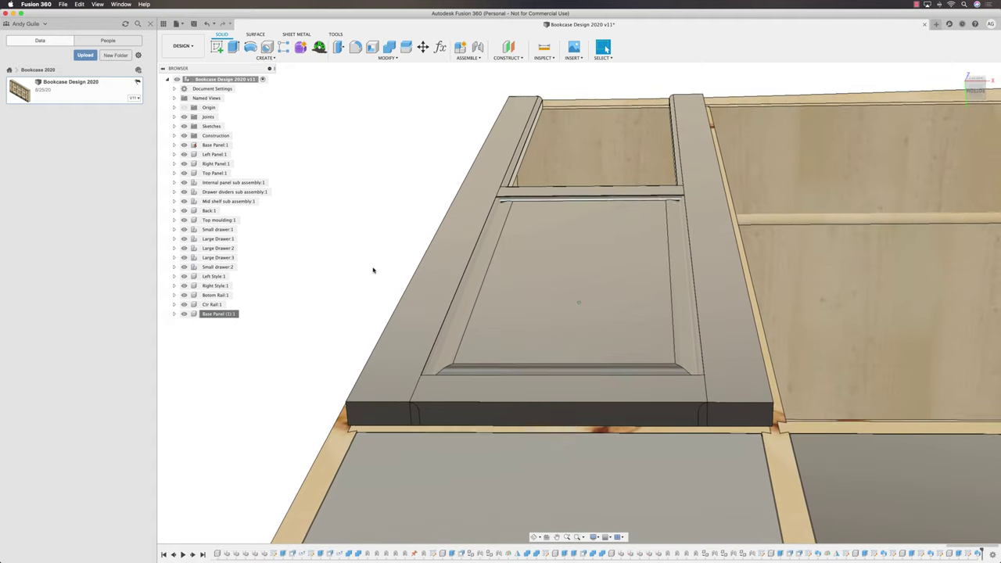
Step: Start a Combine cut with the door's left stile as the target body
scroll(374, 270, down, 5)
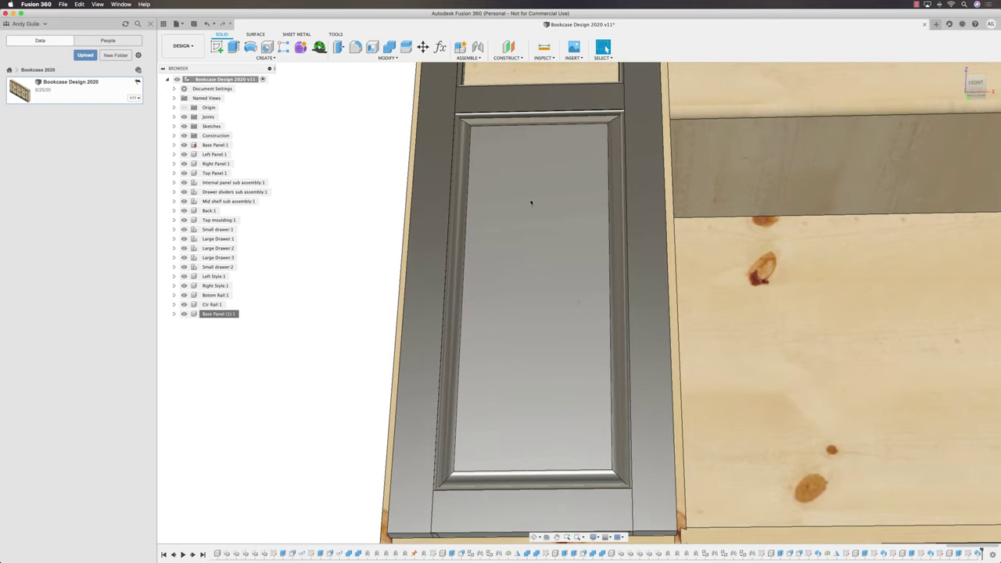
scroll(532, 200, down, 1)
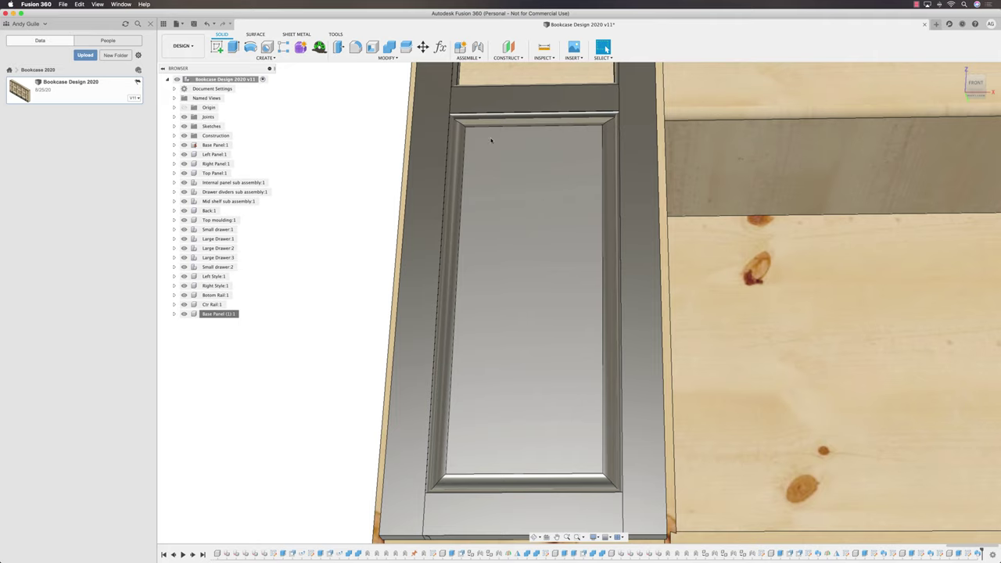
click(389, 49)
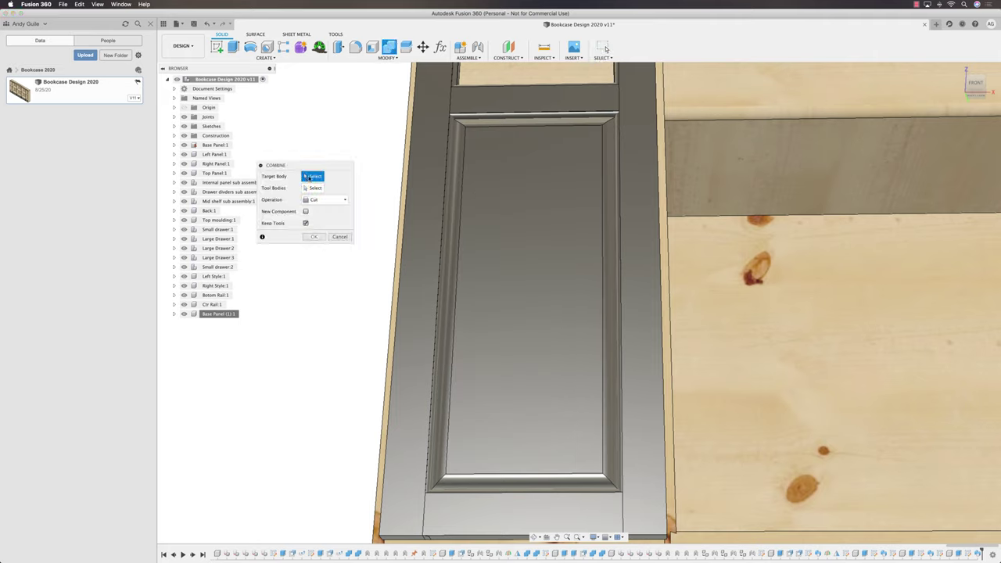
click(431, 167)
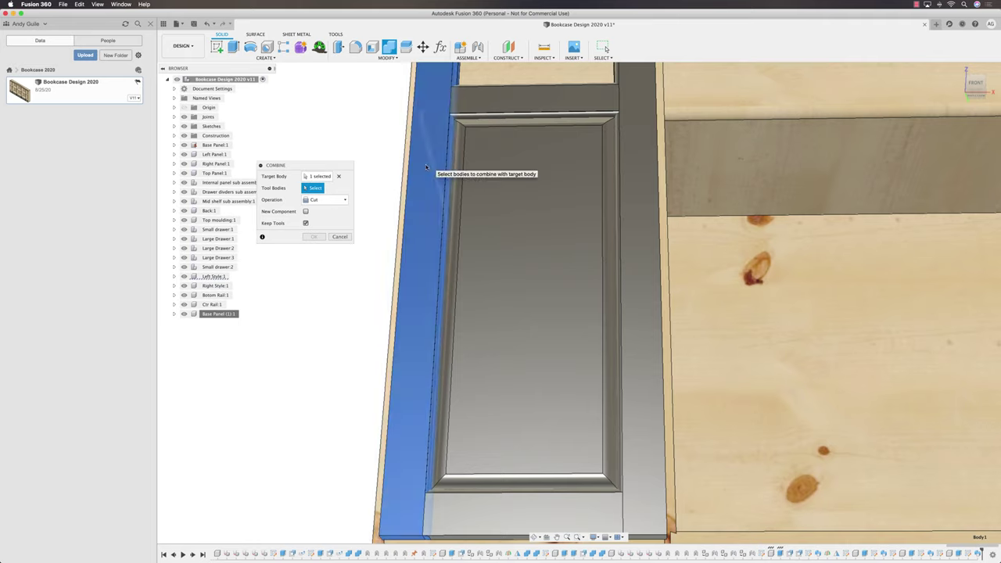